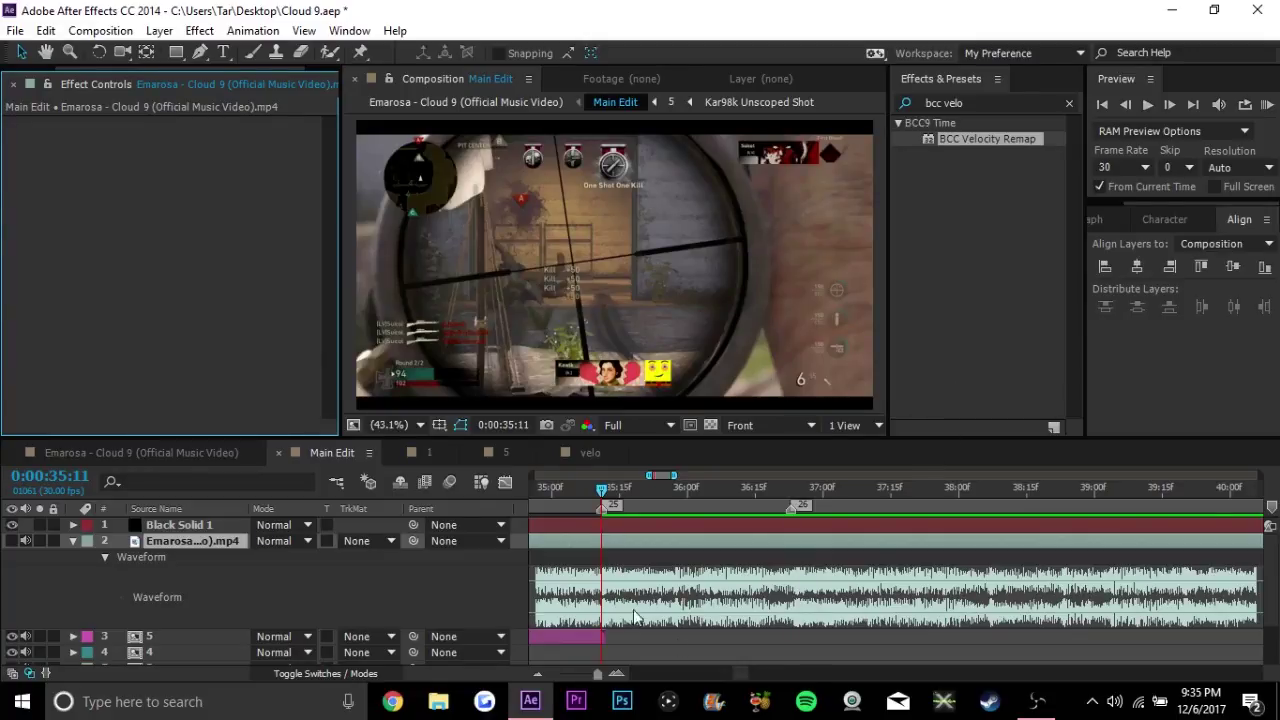
# Open the velo composition and examine how the clip plays against the Velocity curve between 0:00 and 2:01
pyautogui.moveTo(745, 675); pyautogui.dragTo(742, 683)
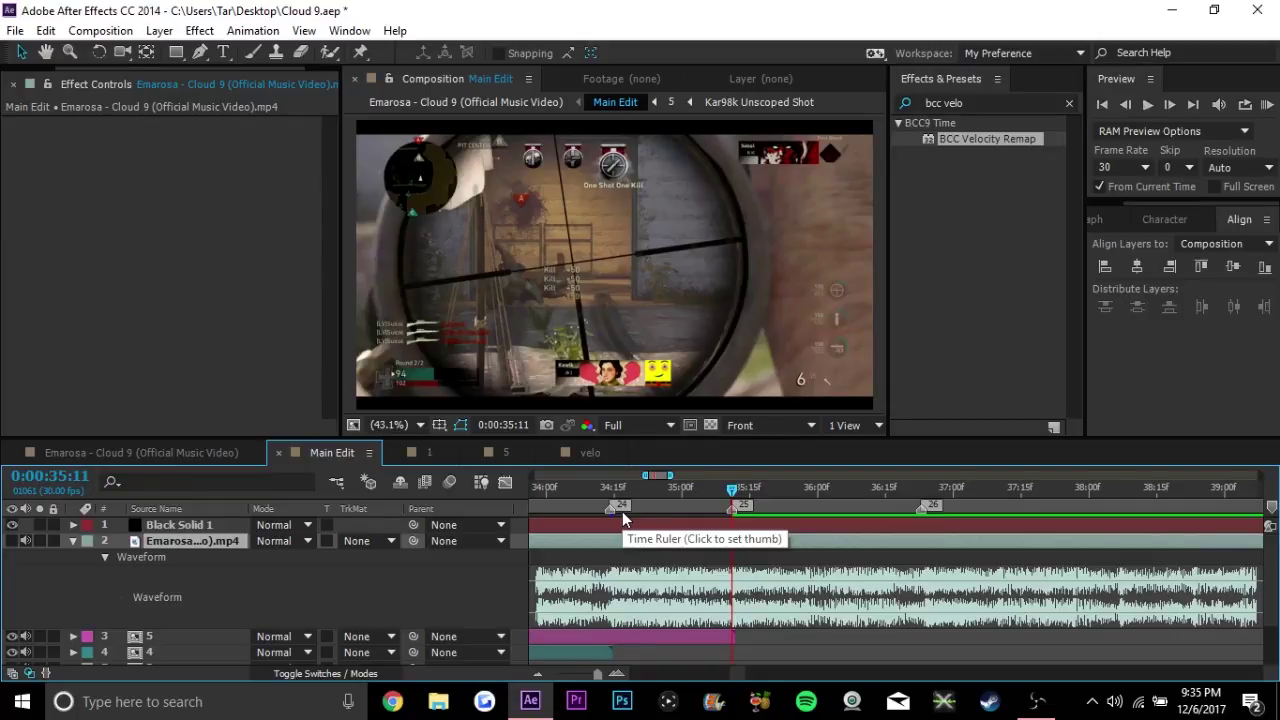
pyautogui.click(602, 455)
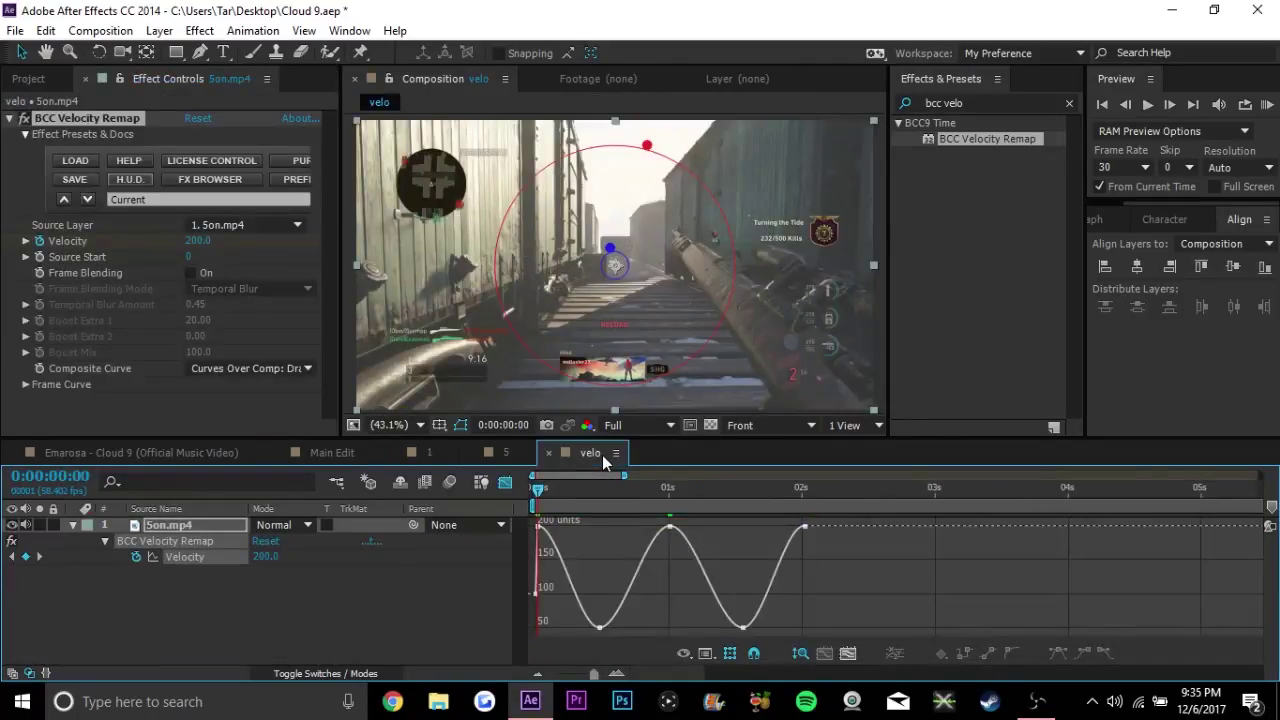
pyautogui.press('space')
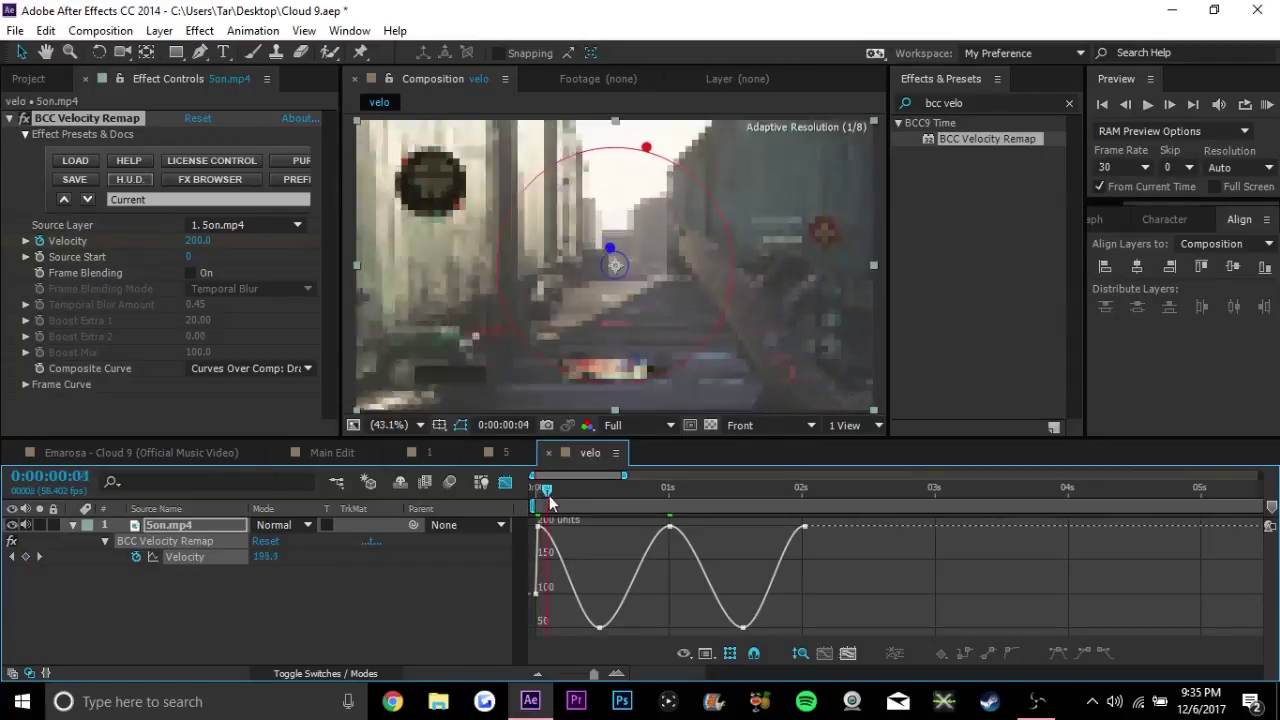
pyautogui.moveTo(685, 502); pyautogui.dragTo(806, 500)
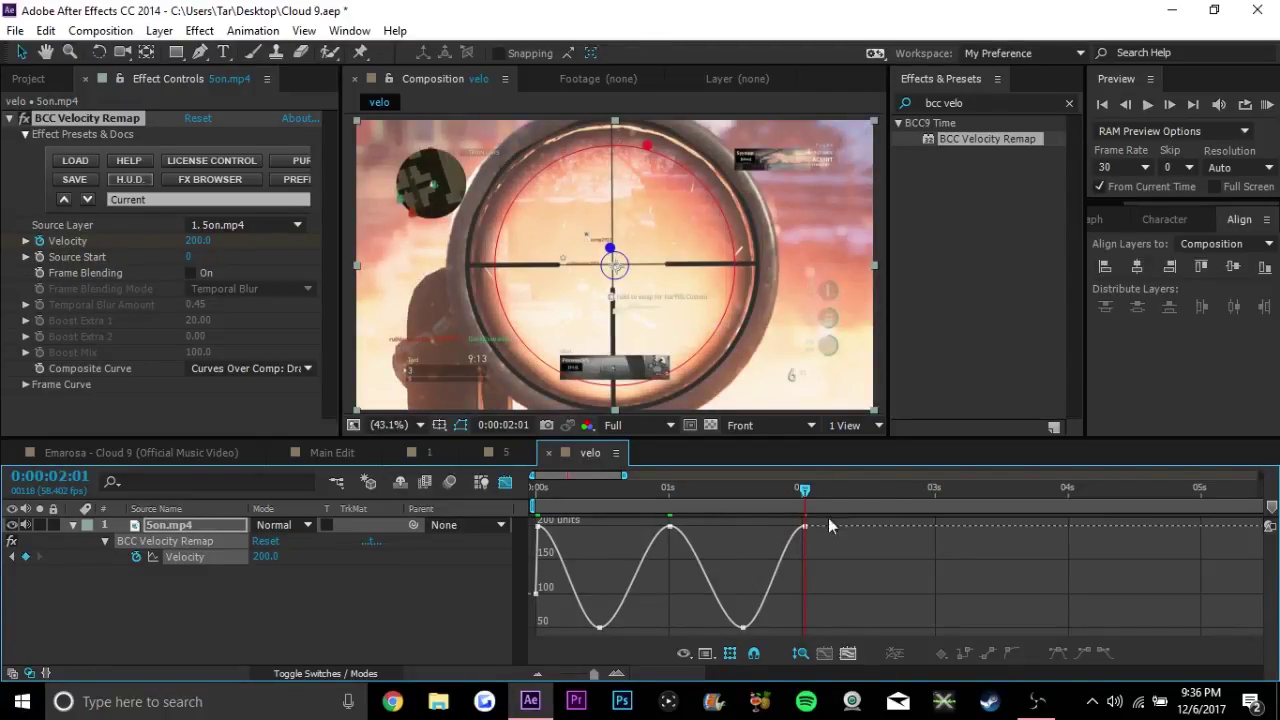
pyautogui.click(541, 488)
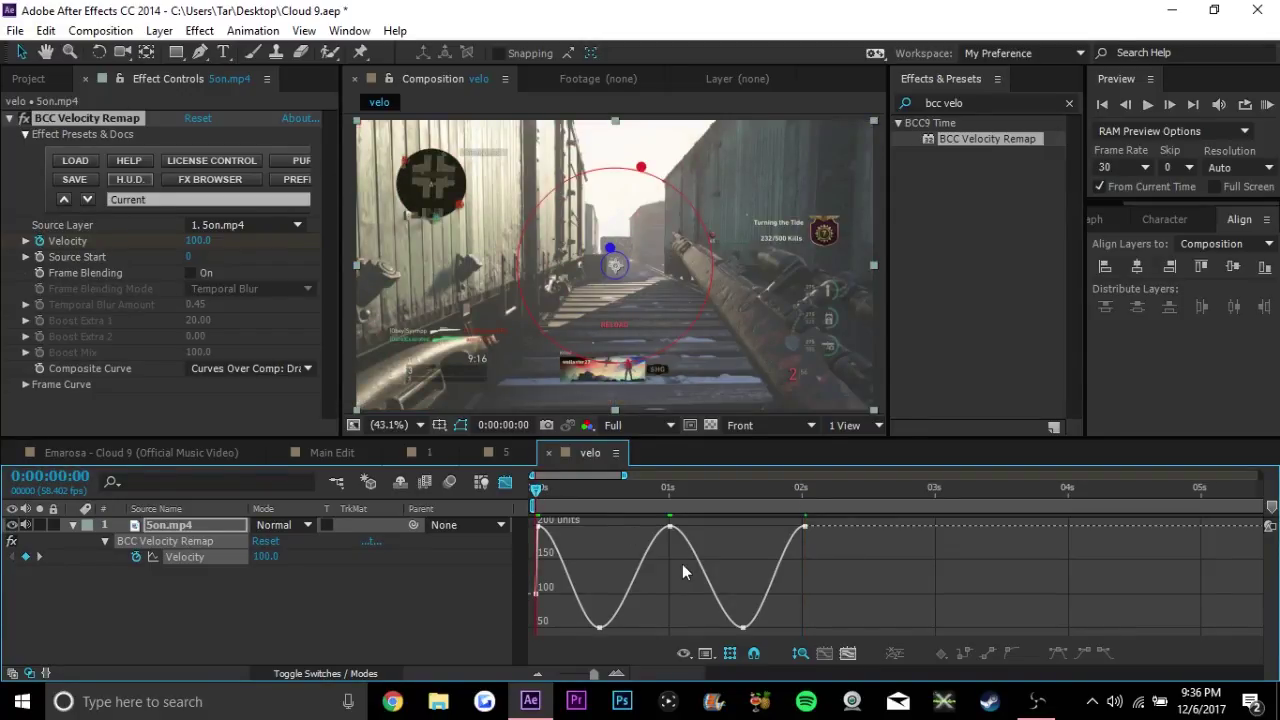
pyautogui.click(538, 489)
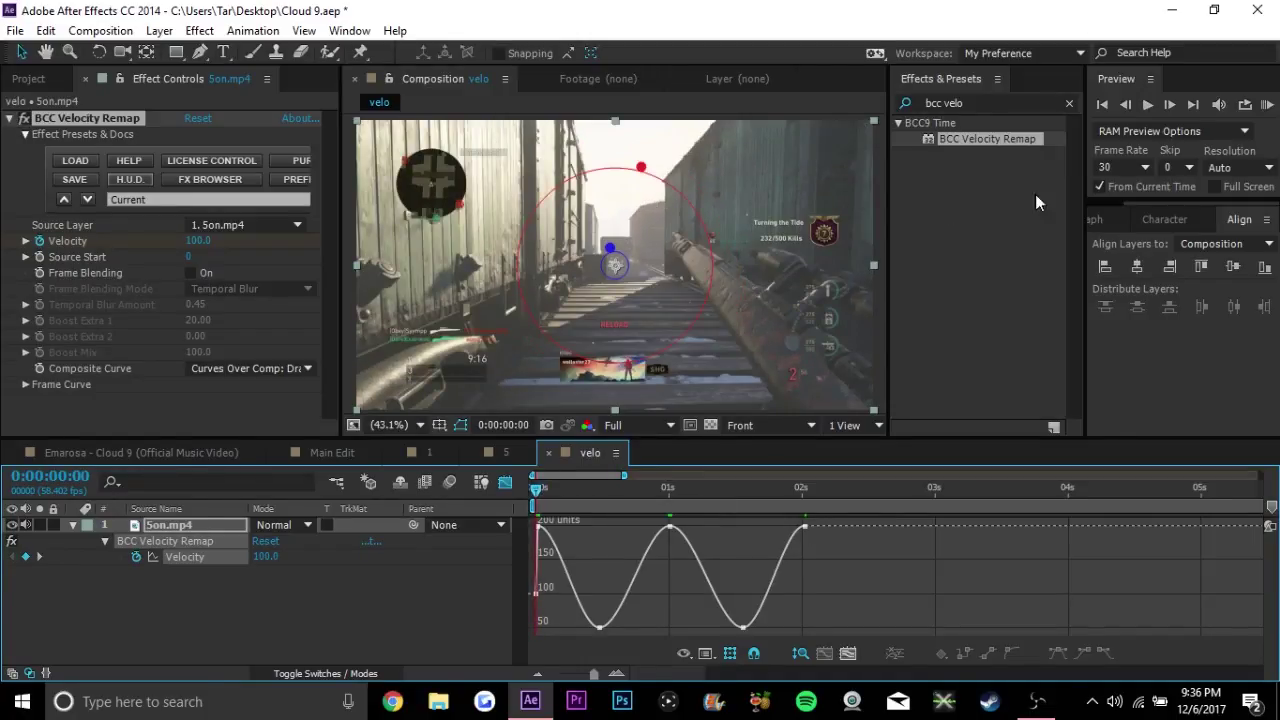
pyautogui.click(1166, 107)
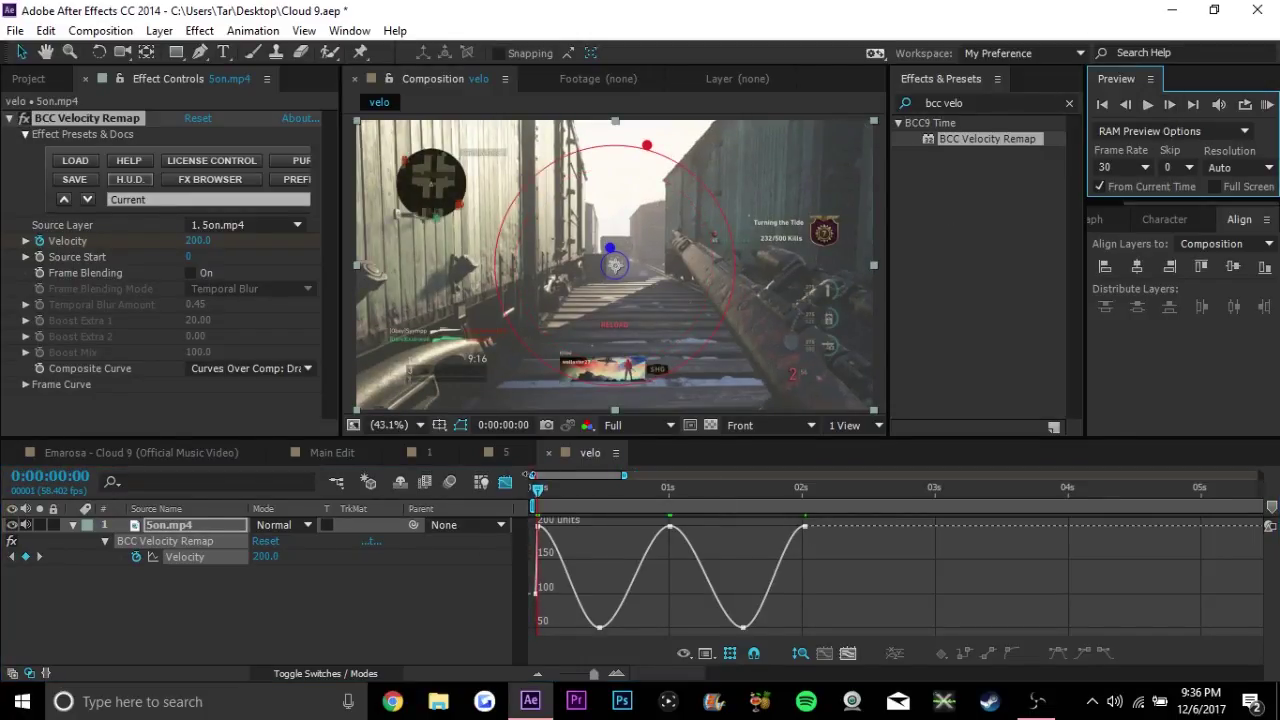
pyautogui.moveTo(539, 489); pyautogui.dragTo(804, 509)
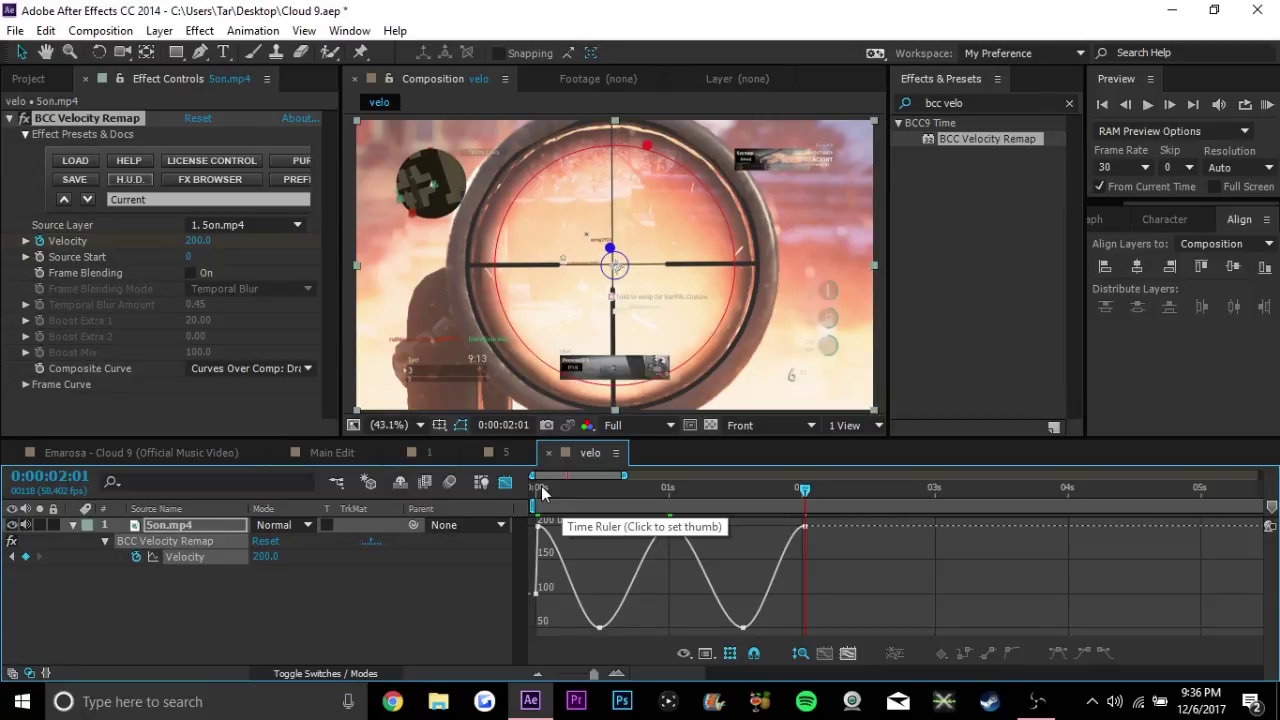
pyautogui.moveTo(540, 492); pyautogui.dragTo(675, 502)
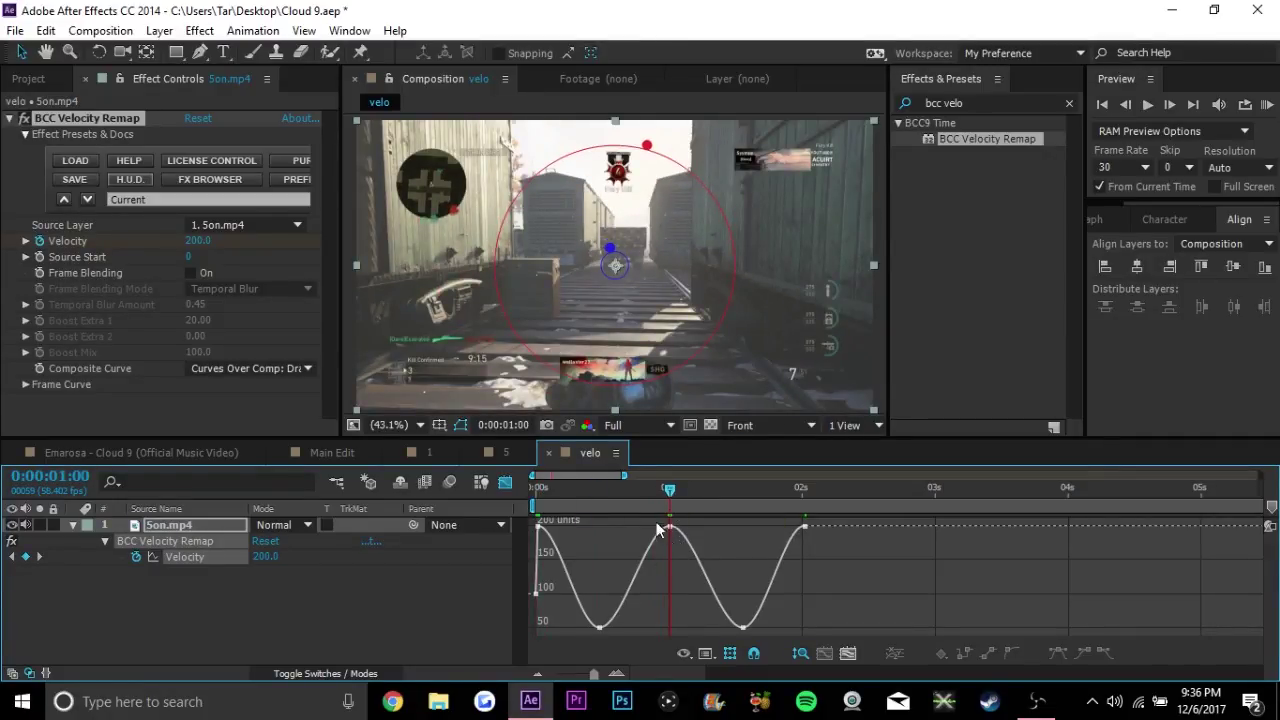
pyautogui.moveTo(610, 488); pyautogui.dragTo(520, 520)
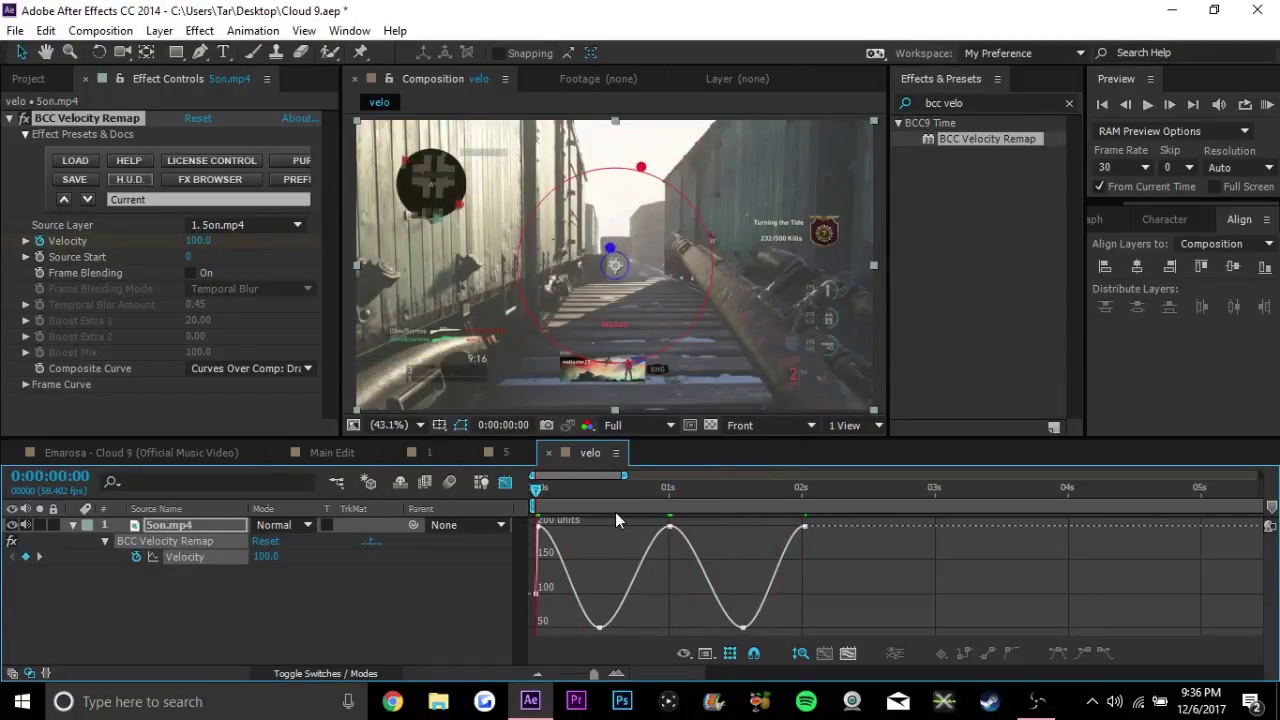
pyautogui.moveTo(539, 490); pyautogui.dragTo(804, 505)
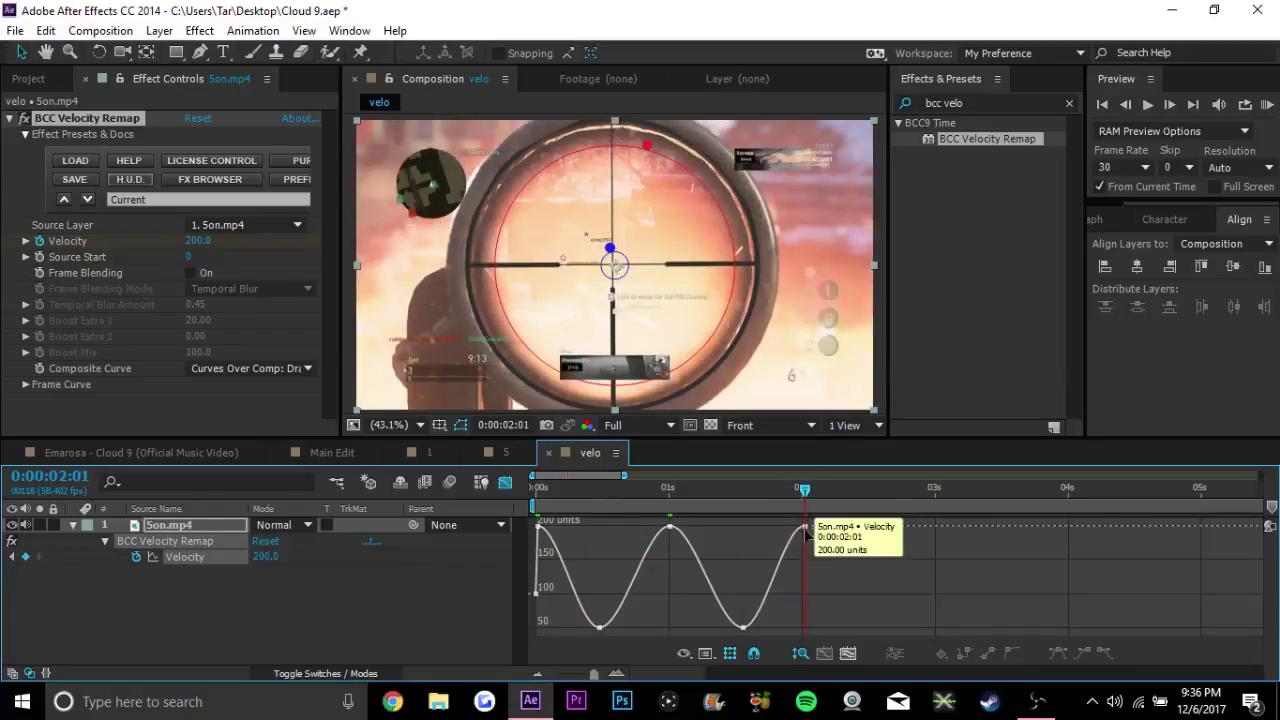
# Reshape the Velocity curve at the 2:01 and 1:00 keyframes, pulling their easing handles down to form sharp peaks
pyautogui.click(804, 526)
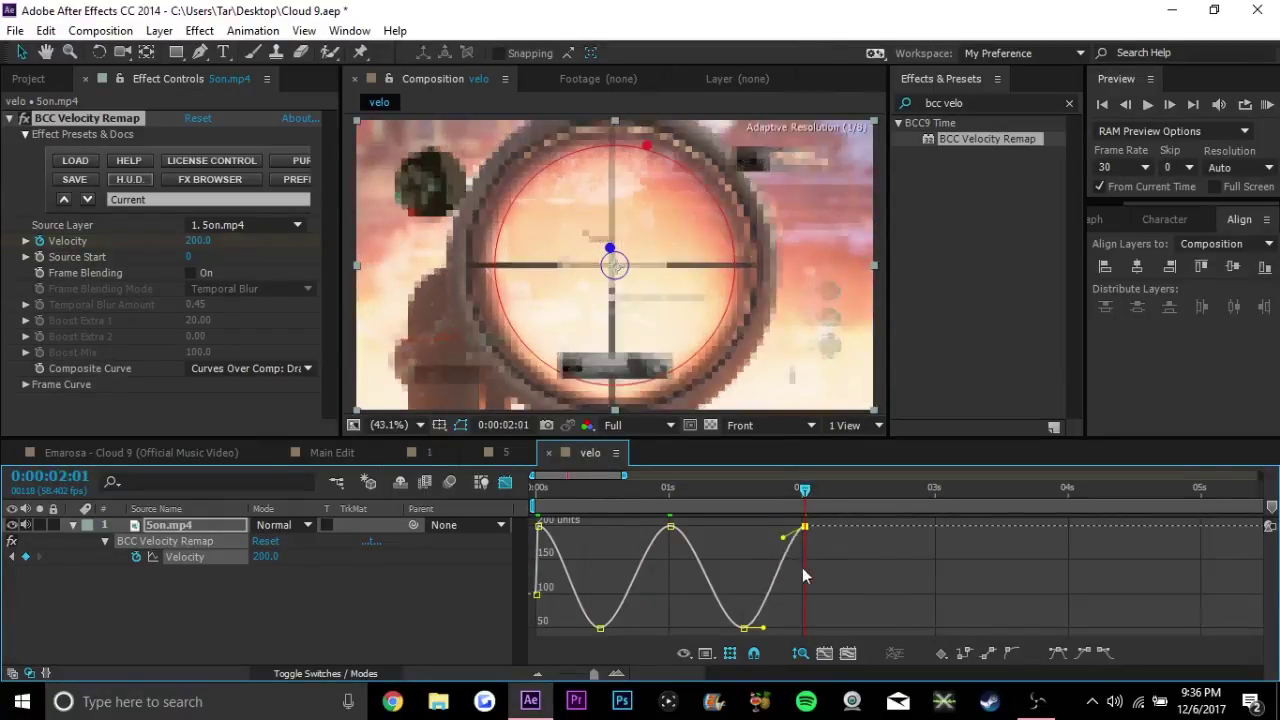
pyautogui.click(670, 526)
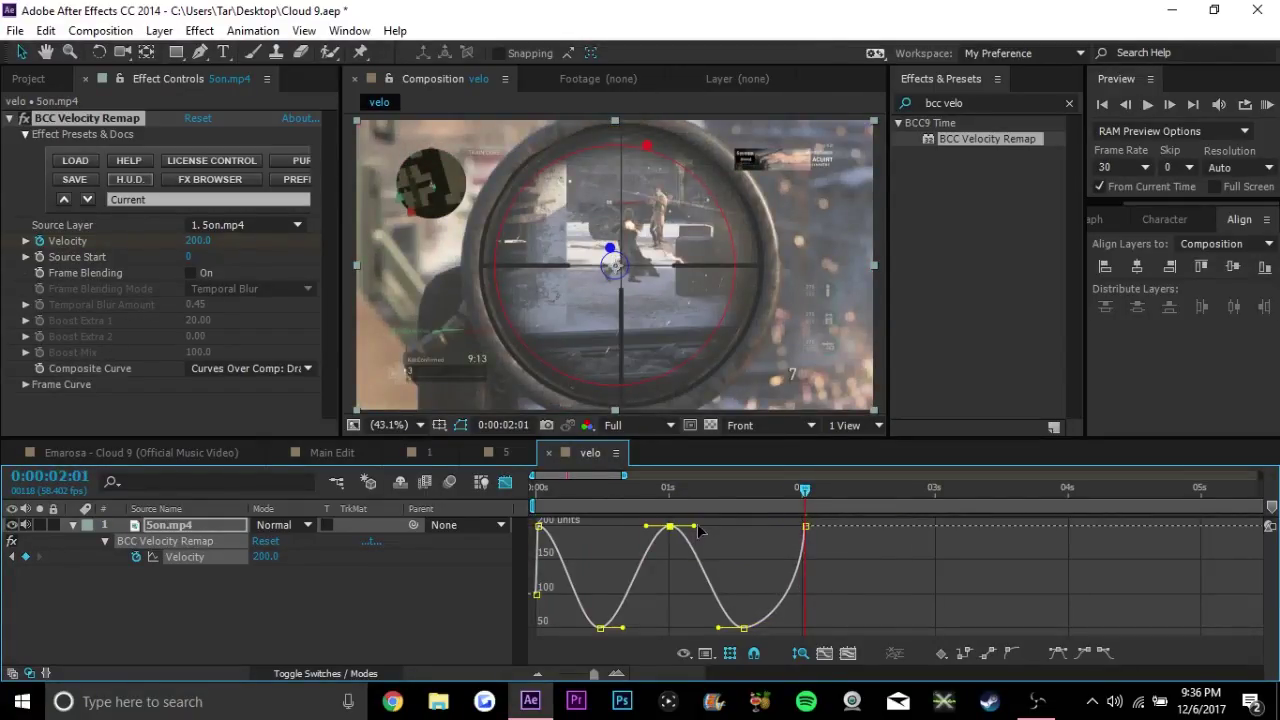
pyautogui.moveTo(694, 526); pyautogui.dragTo(672, 590)
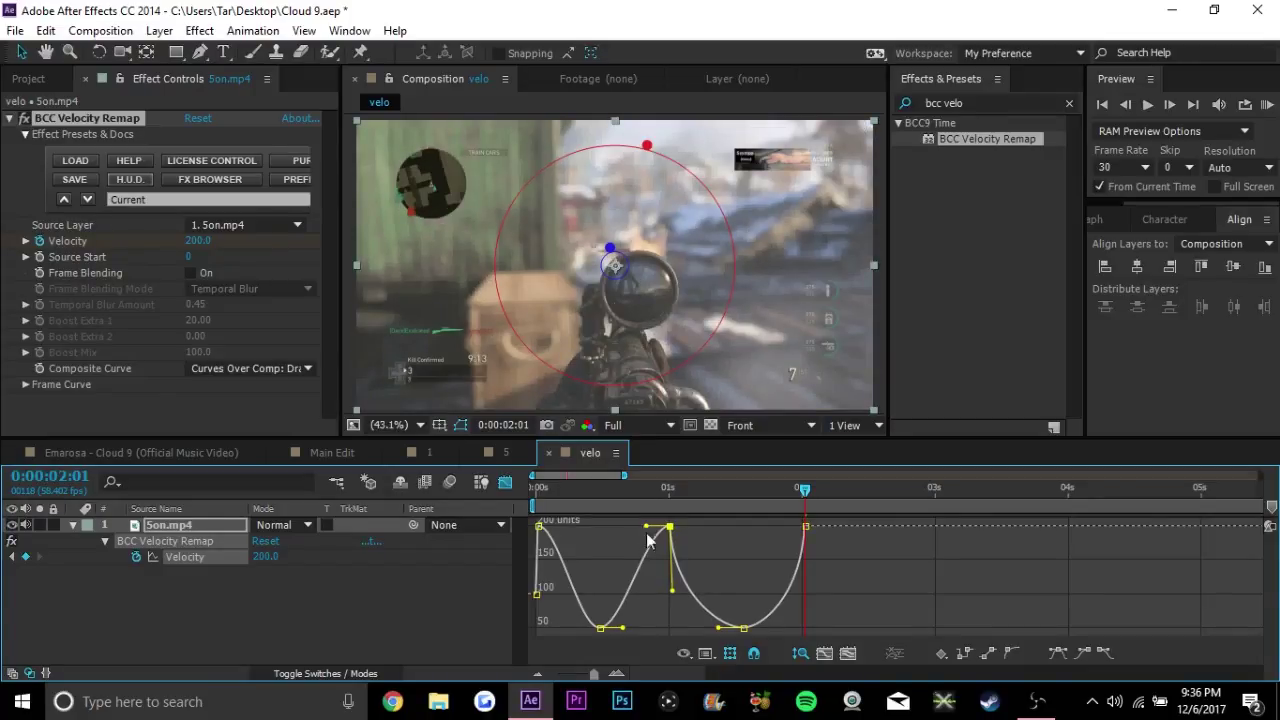
pyautogui.moveTo(647, 534); pyautogui.dragTo(669, 590)
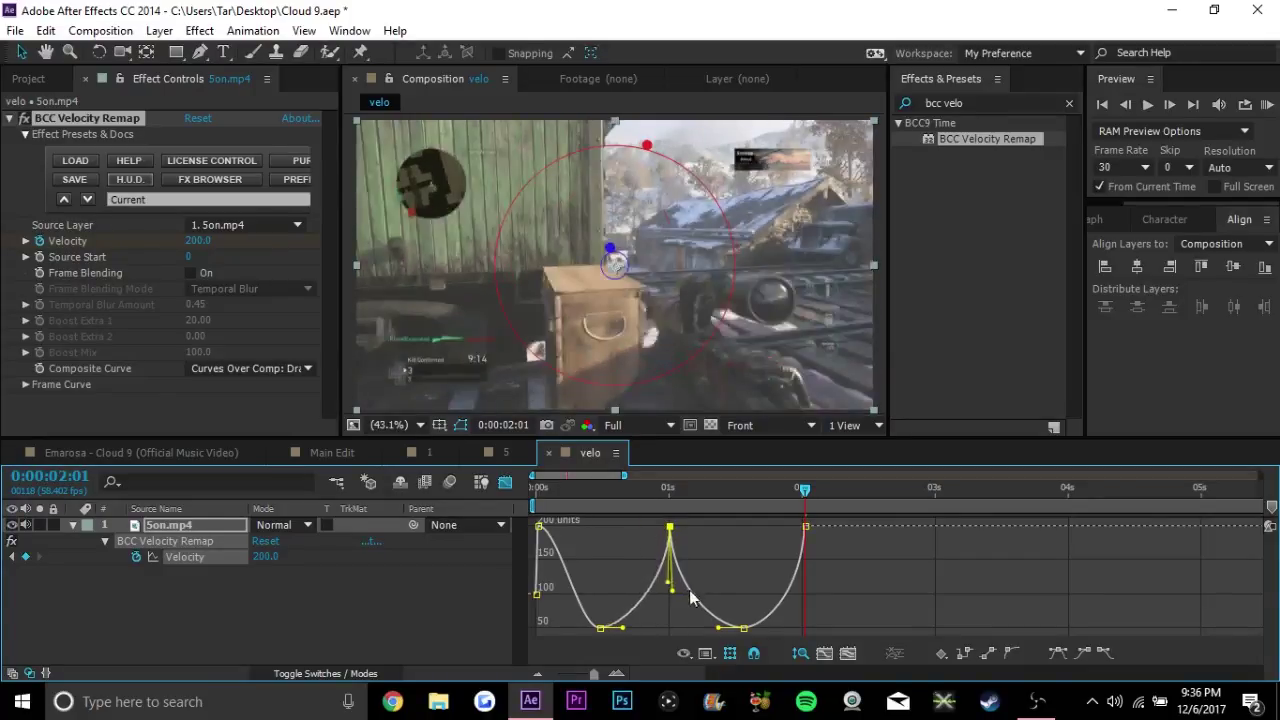
# Pull down the outgoing easing handle of the 200-unit Velocity keyframe at the clip's start for a steep initial drop
pyautogui.click(543, 531)
pyautogui.click(647, 552)
pyautogui.click(538, 527)
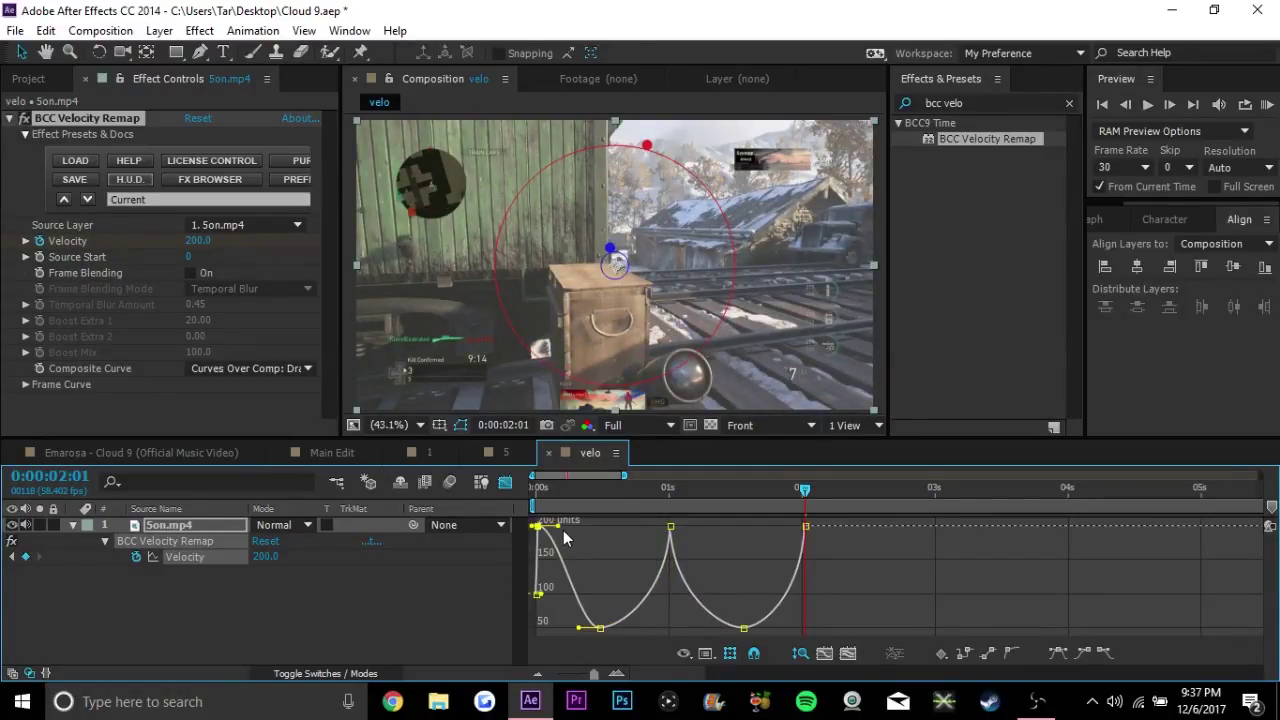
pyautogui.moveTo(537, 594); pyautogui.dragTo(494, 591)
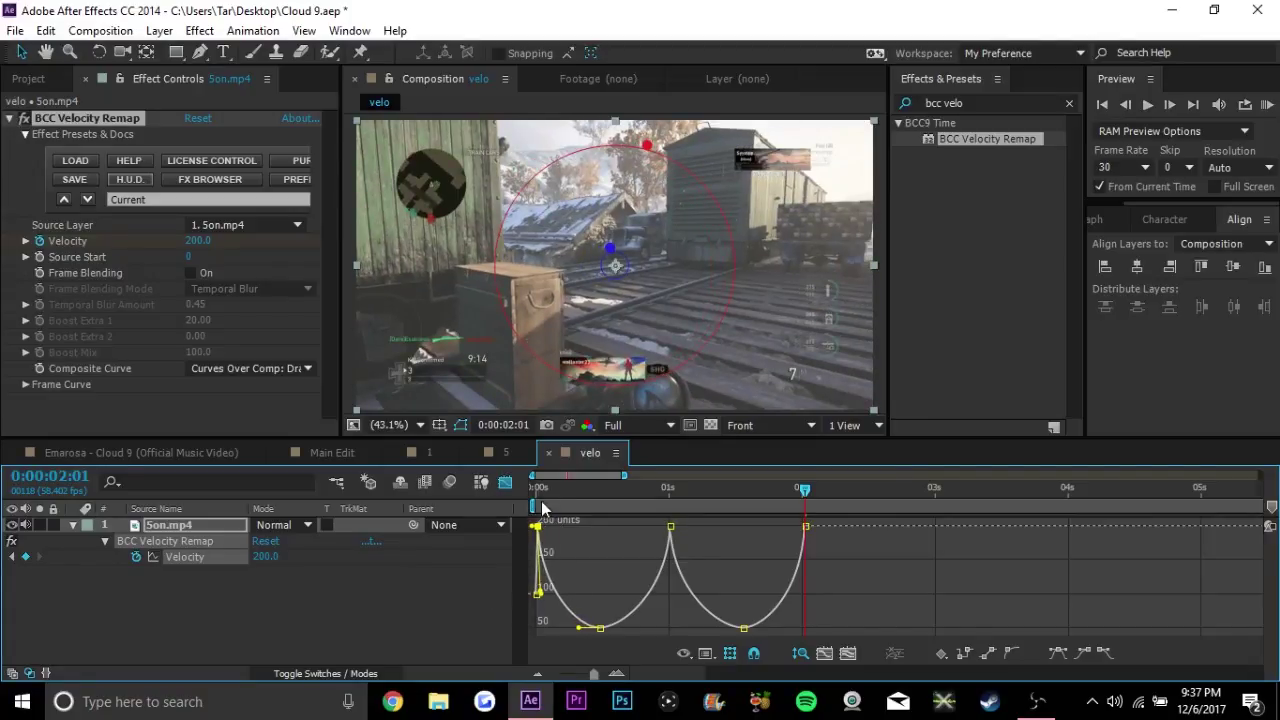
# Flatten and lengthen the incoming easing handle of the last Velocity keyframe at 2:01, and close the velo composition
pyautogui.click(805, 527)
pyautogui.moveTo(803, 598); pyautogui.dragTo(626, 522)
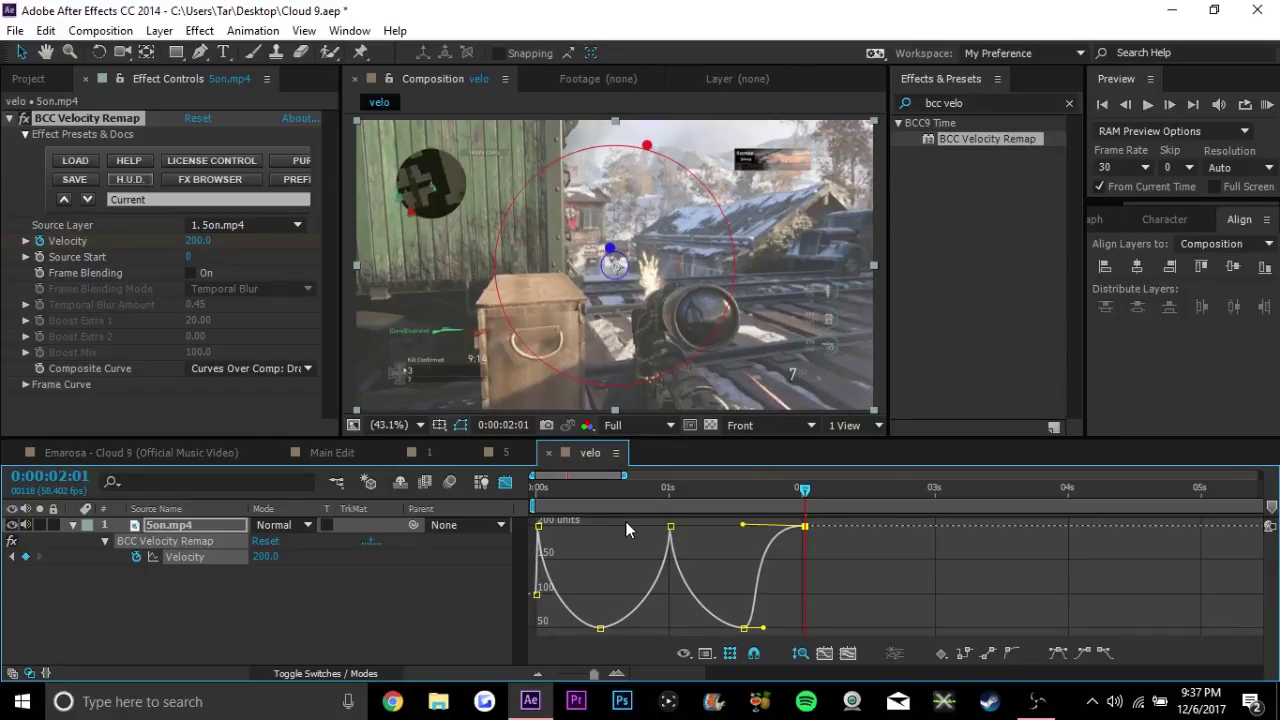
pyautogui.click(548, 452)
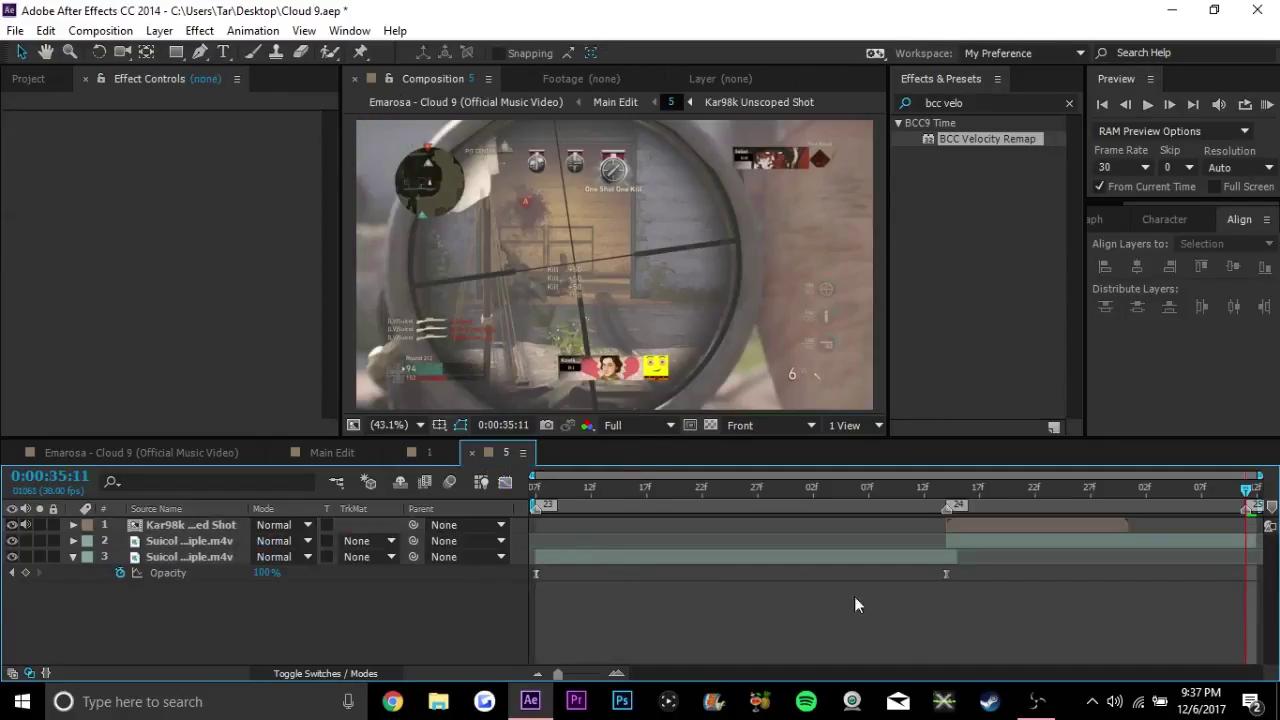
# Return to the Main Edit composition and examine the music waveform between markers 25 and 26
pyautogui.click(314, 452)
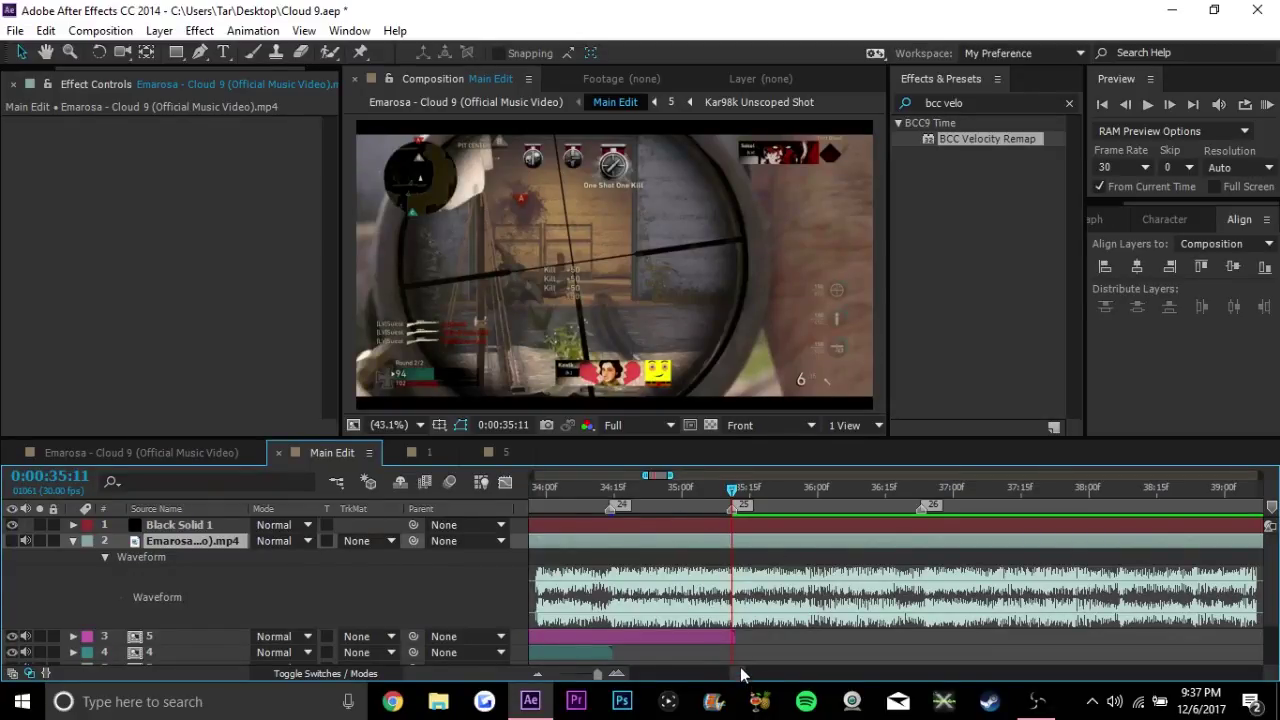
pyautogui.hscroll(3, 740, 674)
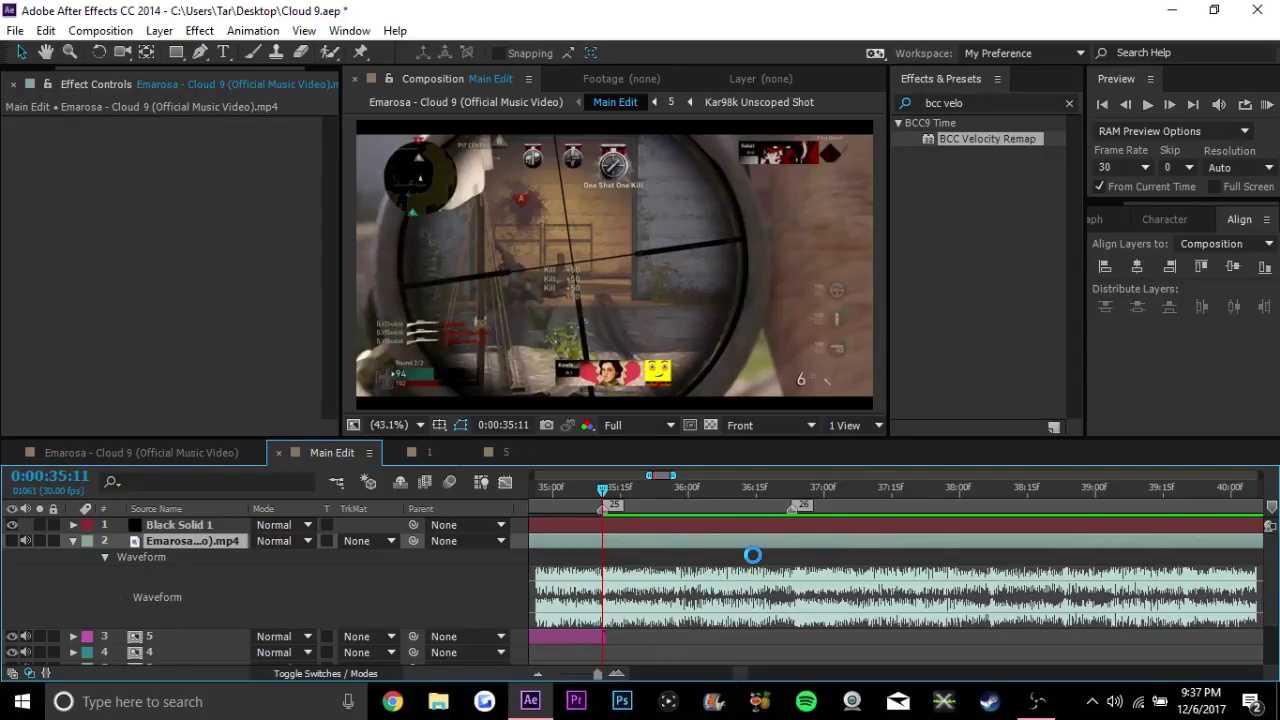
pyautogui.click(790, 488)
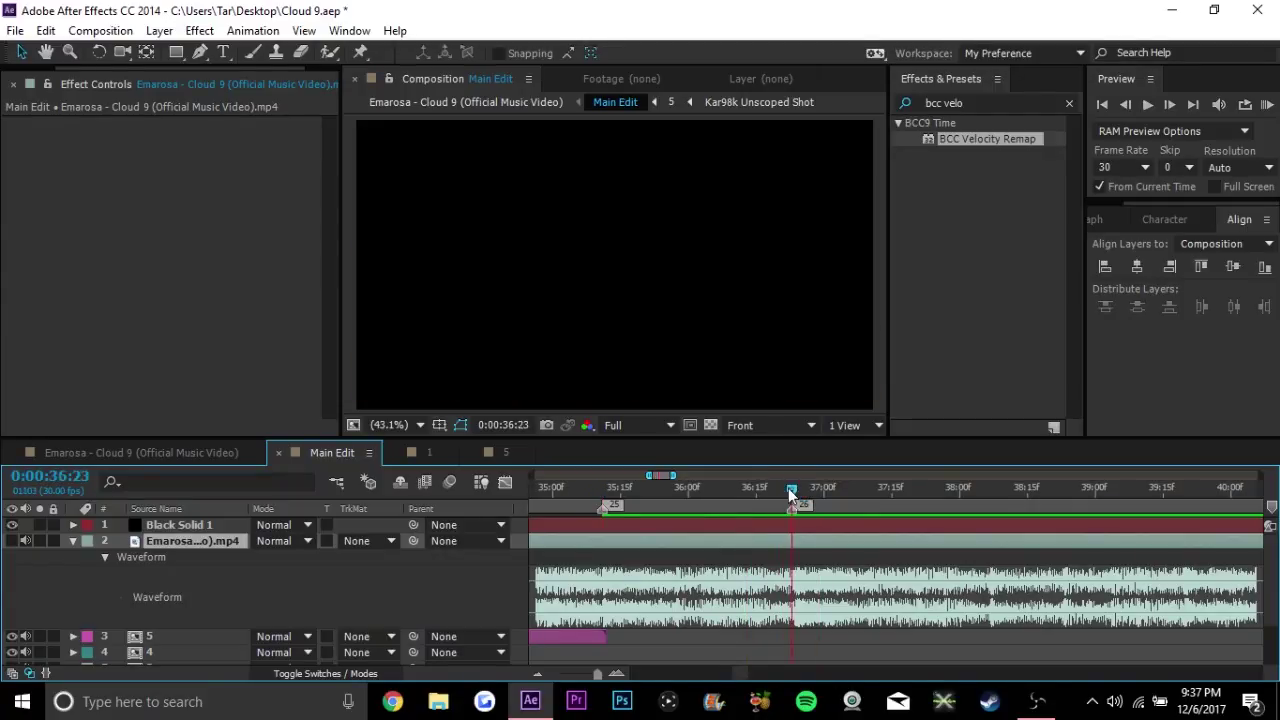
pyautogui.click(618, 672)
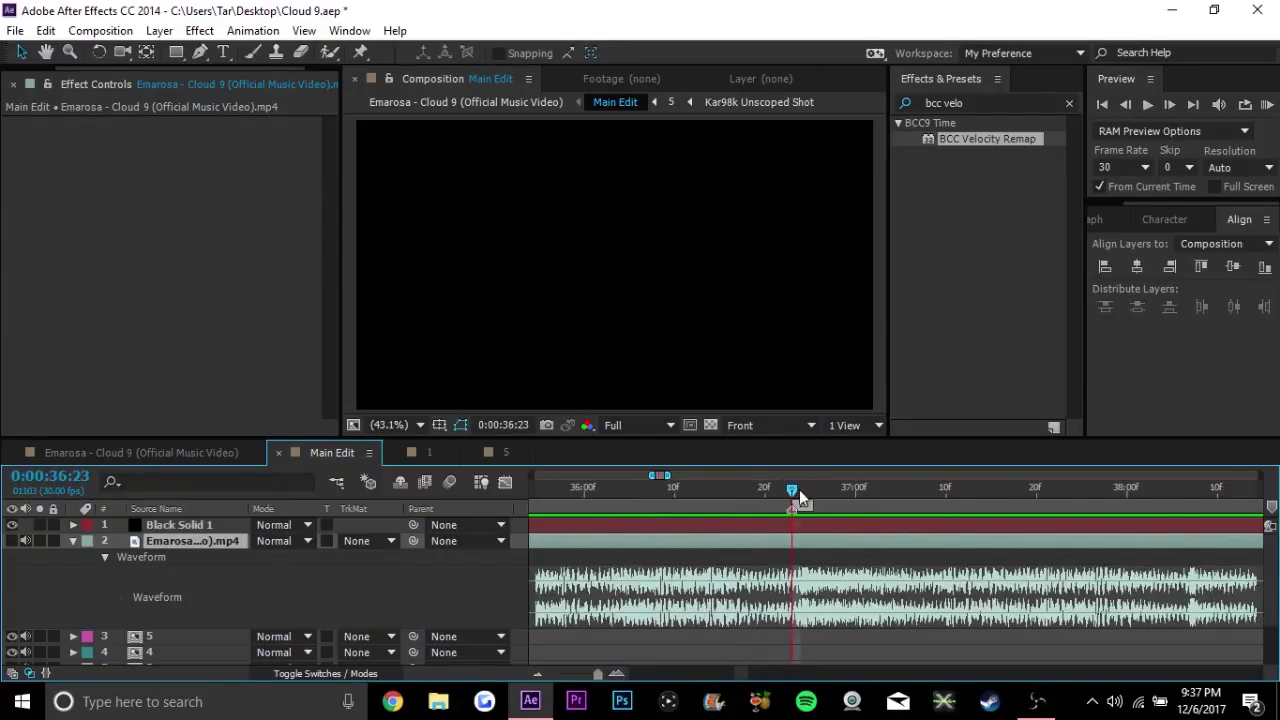
pyautogui.press('pagedown')
pyautogui.press('pageup')
pyautogui.click(538, 672)
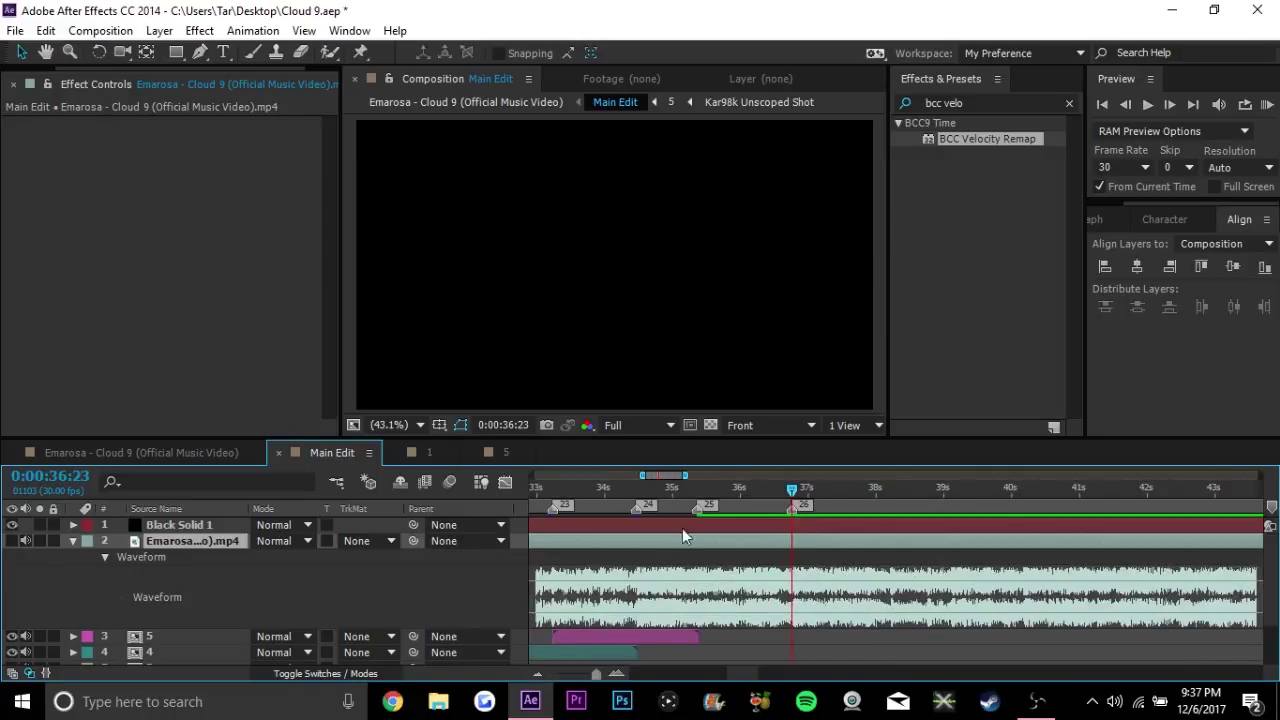
pyautogui.click(694, 488)
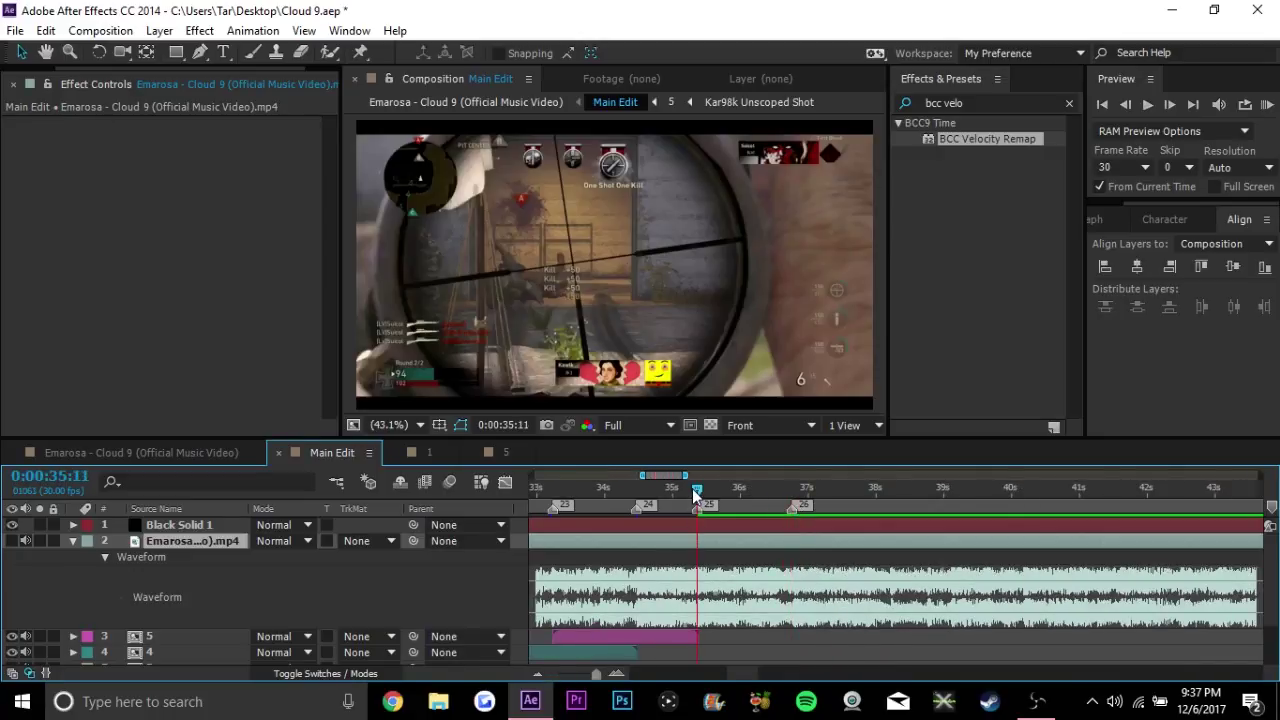
pyautogui.click(617, 672)
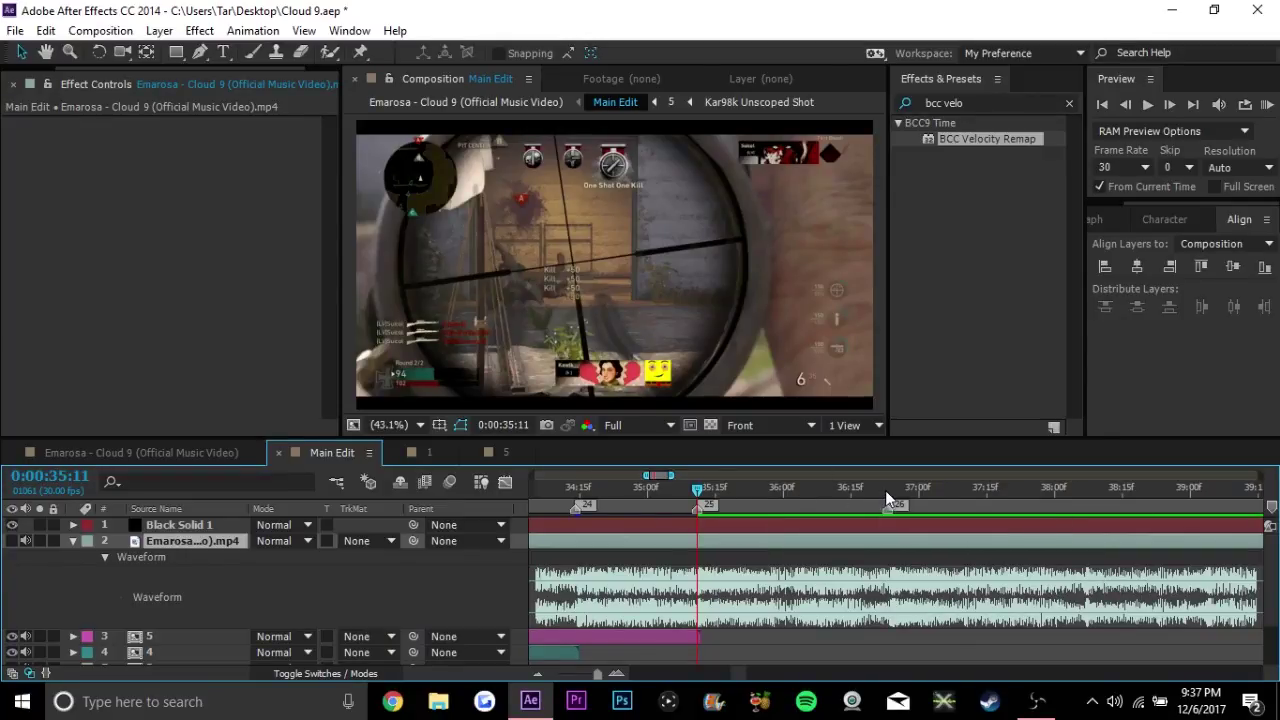
# Copy a Kar98k Unscoped Shot layer from composition 1 and paste it above layer 5 in Main Edit at marker 26
pyautogui.click(428, 454)
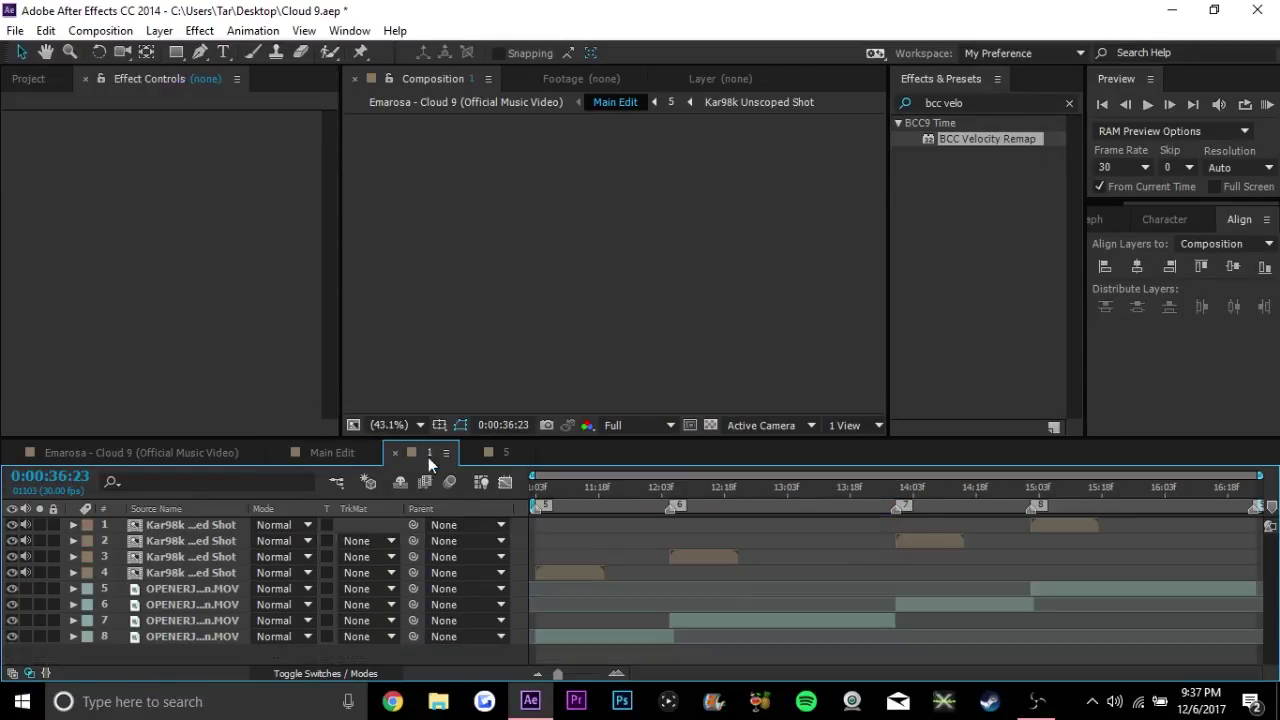
pyautogui.click(168, 558)
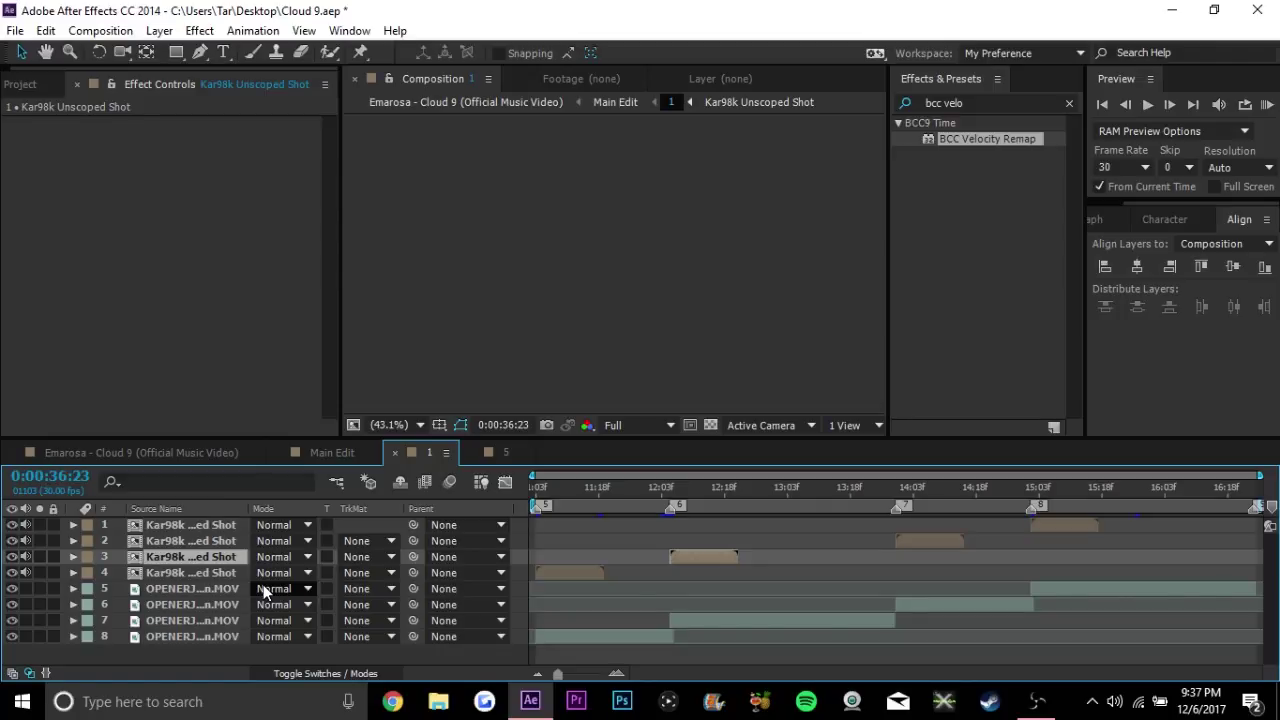
pyautogui.click(332, 452)
pyautogui.click(658, 640)
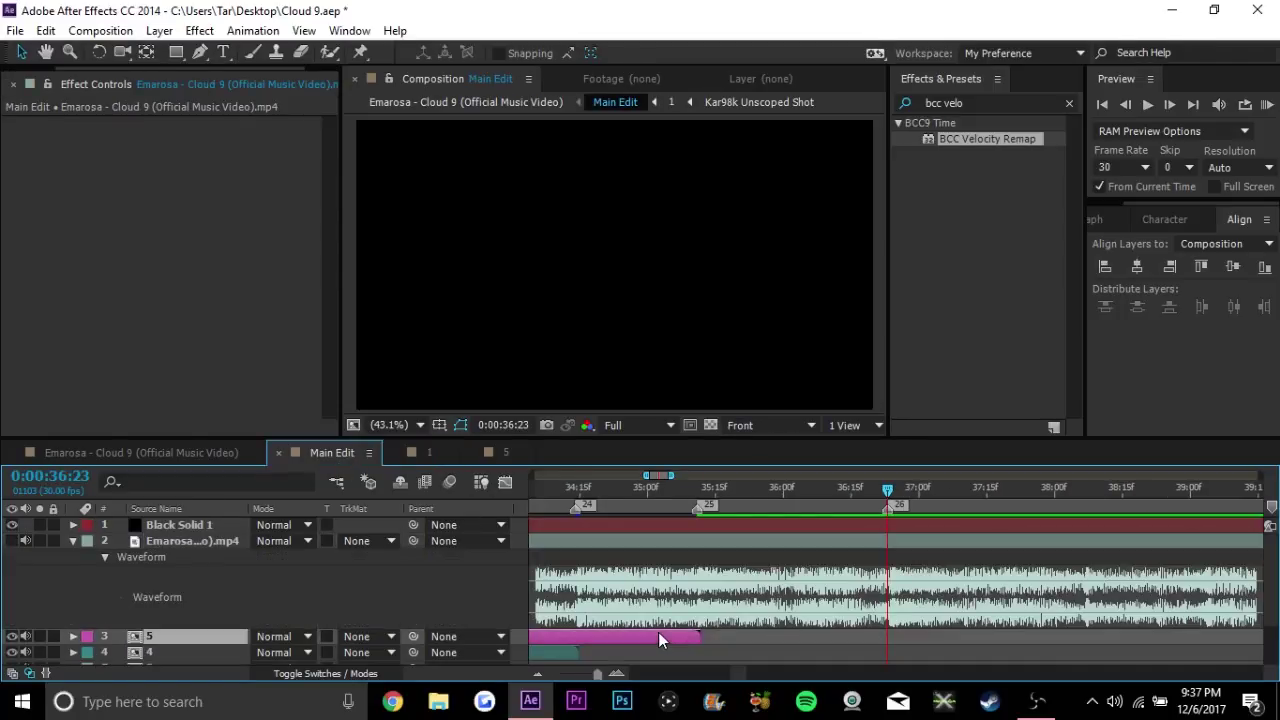
pyautogui.hotkey('ctrl', 'v')
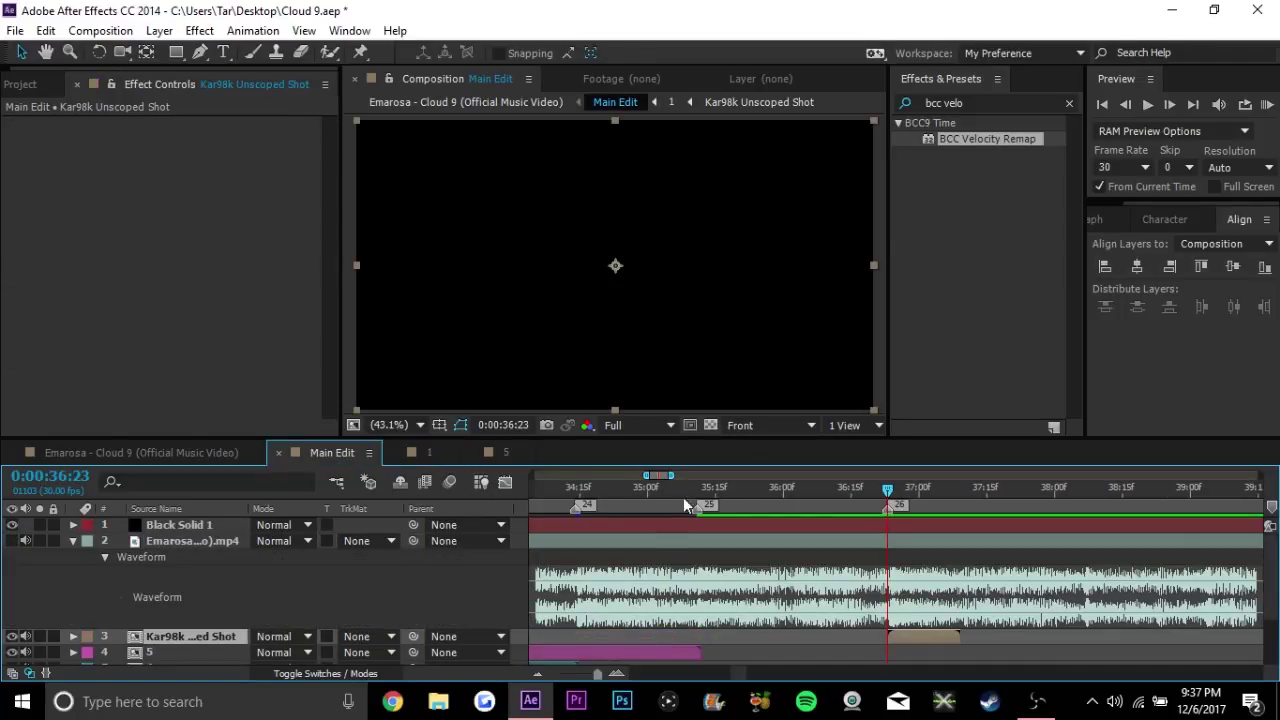
# Review the section between markers 25 and 26, and add composition marker 27 at 0:00:38:07
pyautogui.click(698, 488)
pyautogui.click(888, 488)
pyautogui.click(699, 487)
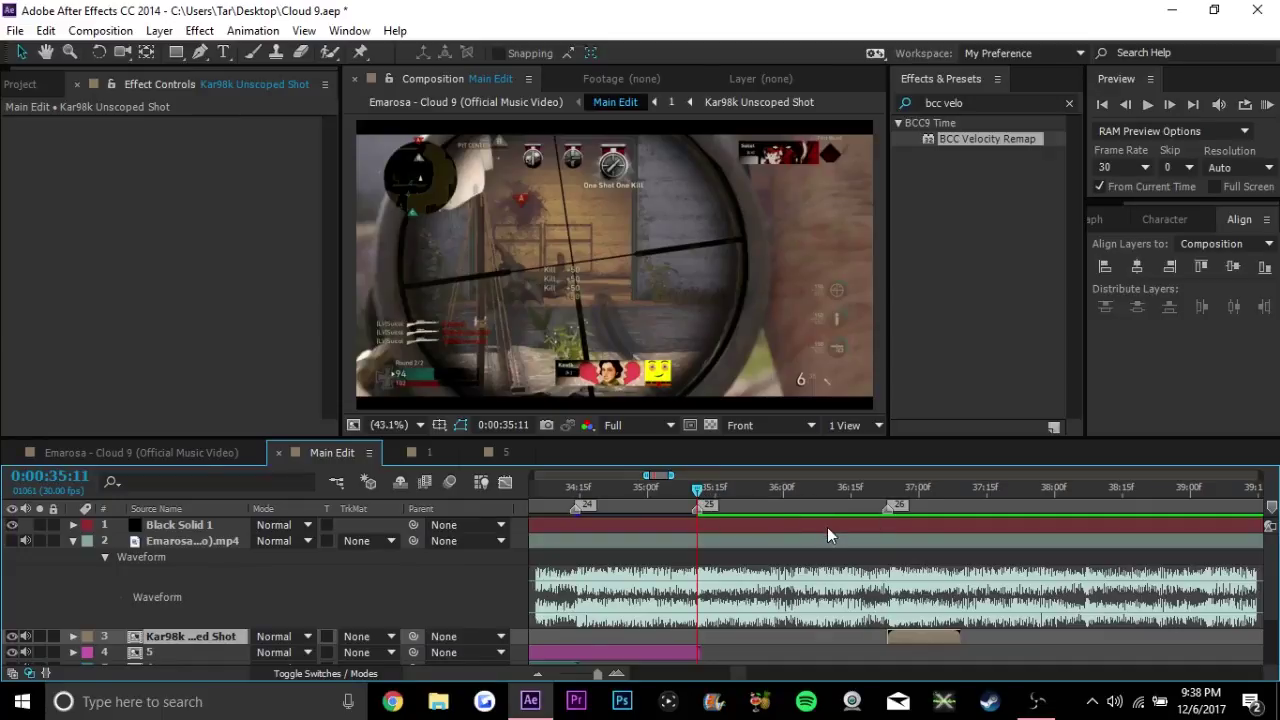
pyautogui.moveTo(844, 526); pyautogui.dragTo(889, 491)
pyautogui.click(889, 488)
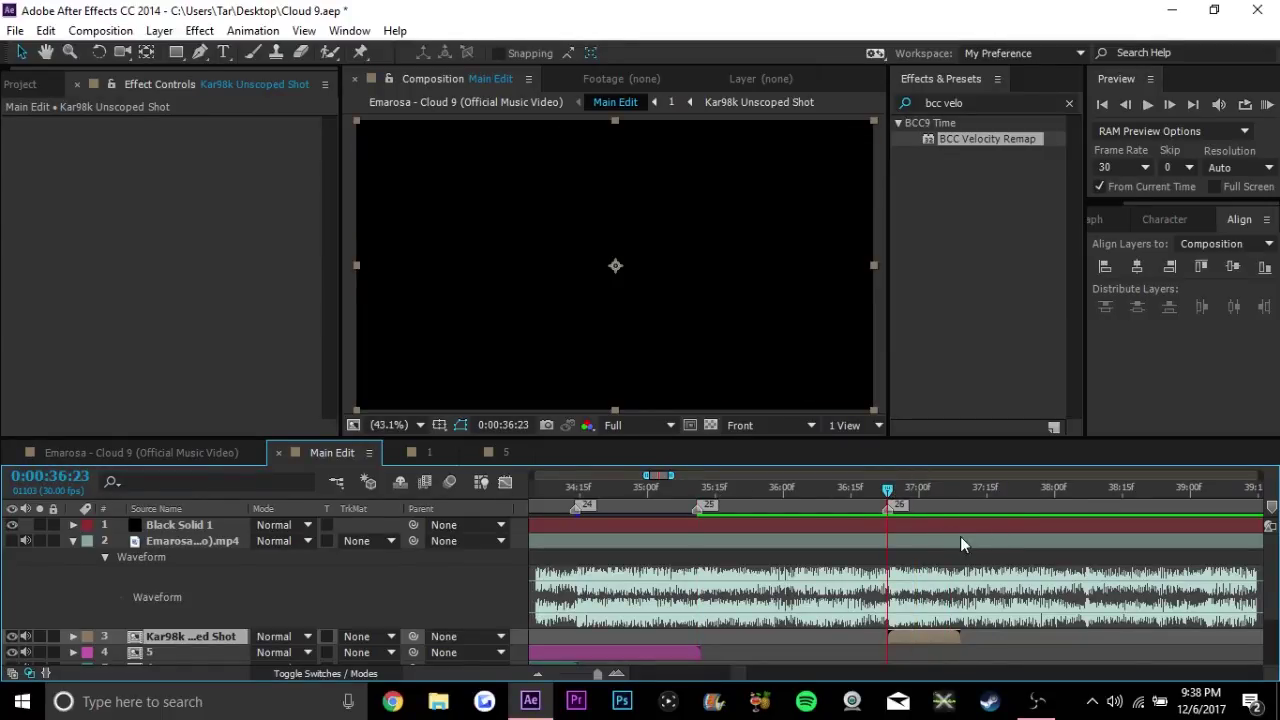
pyautogui.moveTo(887, 487); pyautogui.dragTo(1084, 504)
pyautogui.moveTo(1271, 508)
pyautogui.mouseDown()
pyautogui.moveTo(1064, 523)
pyautogui.moveTo(1081, 517)
pyautogui.mouseUp()
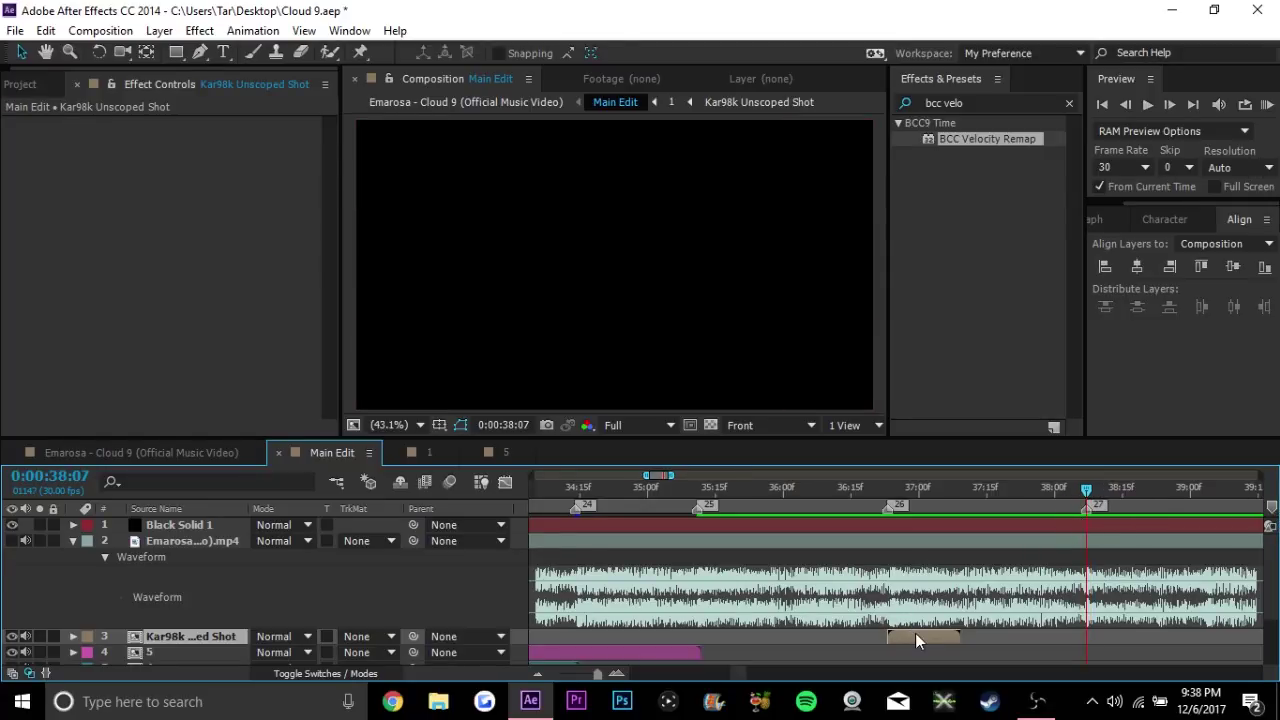
# Duplicate the Kar98k Unscoped Shot layer and move the copy's start to marker 27 at 0:00:38:07
pyautogui.hotkey('ctrl', 'd')
pyautogui.press('[')
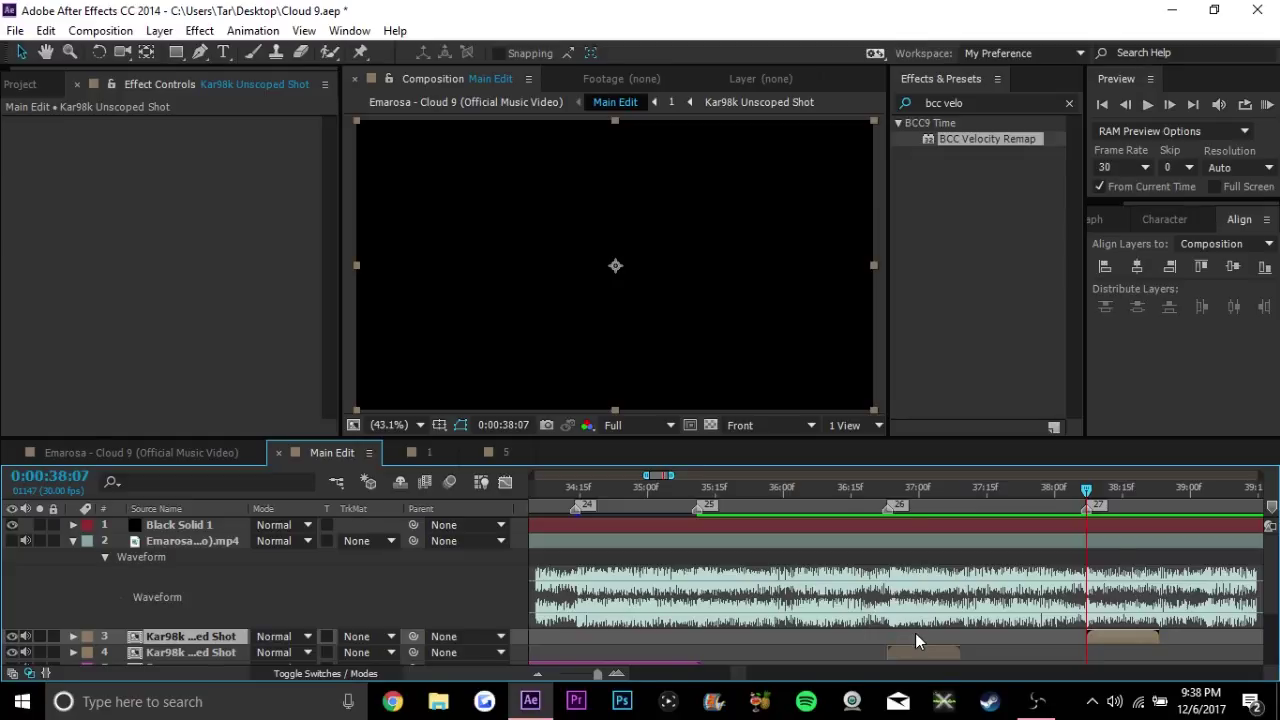
pyautogui.scroll(-1, 1137, 580)
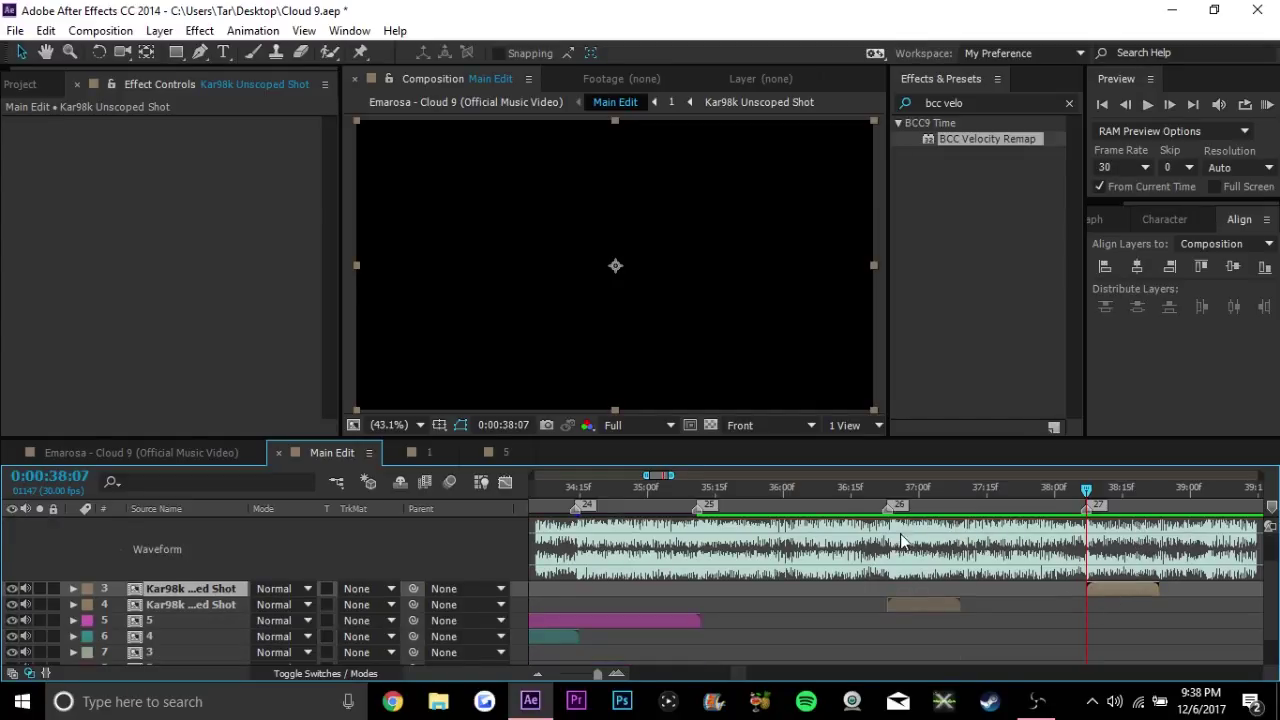
# Turn Rectified Audio Waveforms on for the Main Edit timeline to view the music layer, and switch it back off
pyautogui.scroll(1, 901, 541)
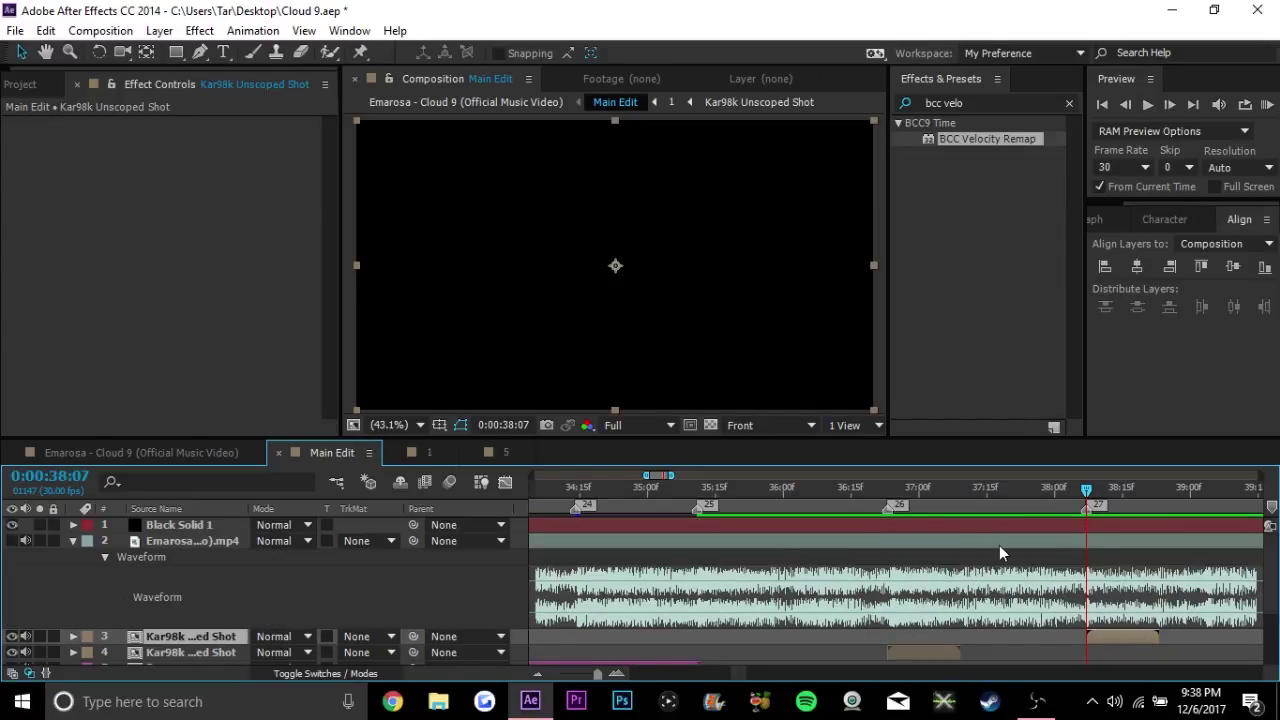
pyautogui.rightClick(332, 452)
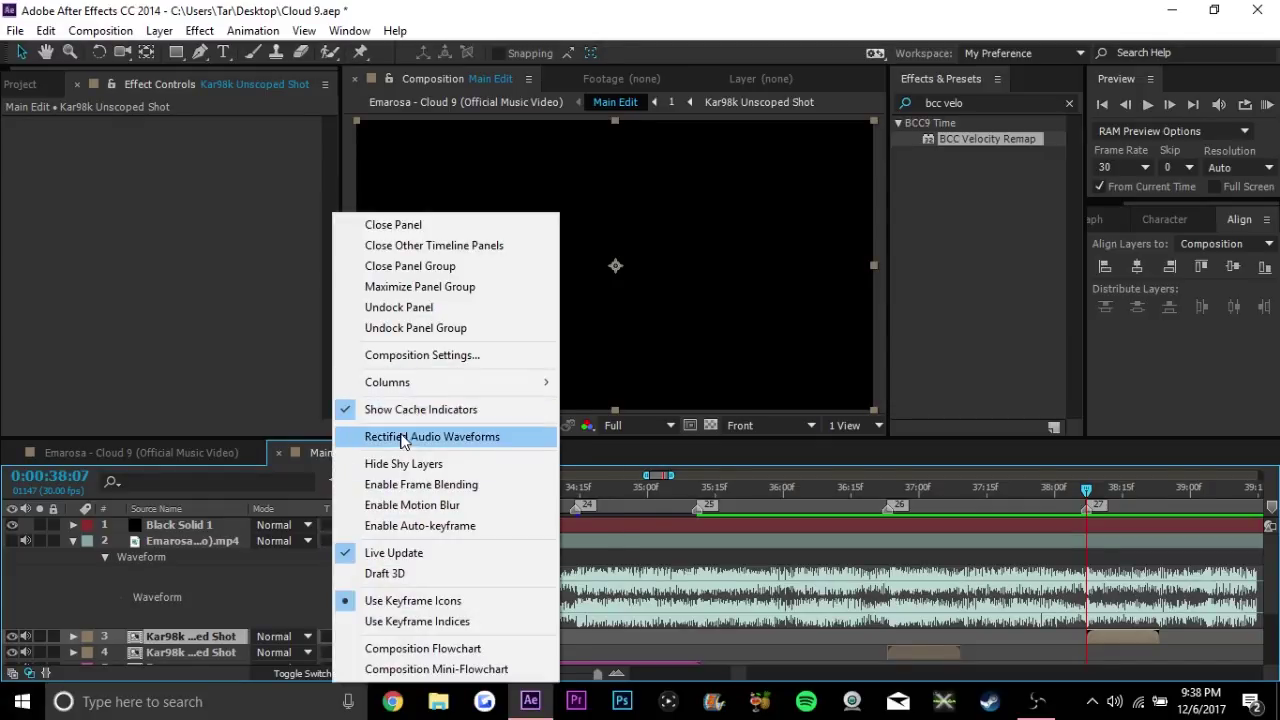
pyautogui.click(400, 440)
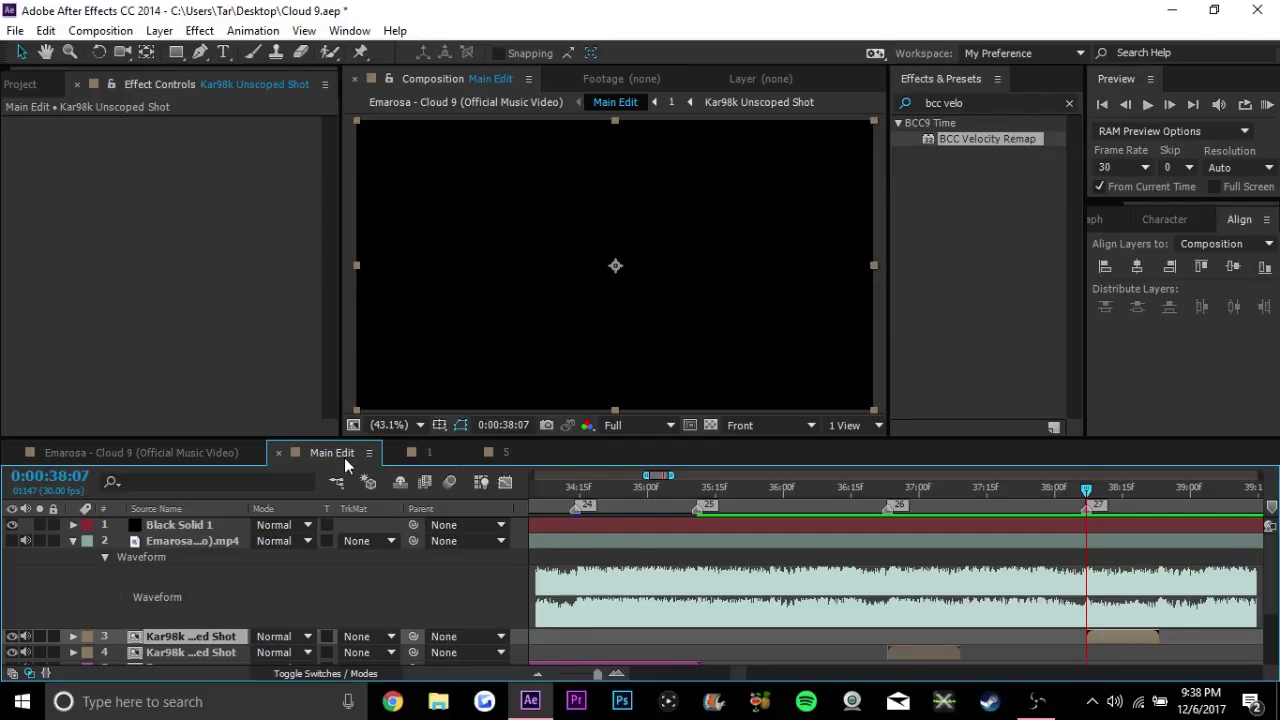
pyautogui.rightClick(344, 457)
pyautogui.click(402, 434)
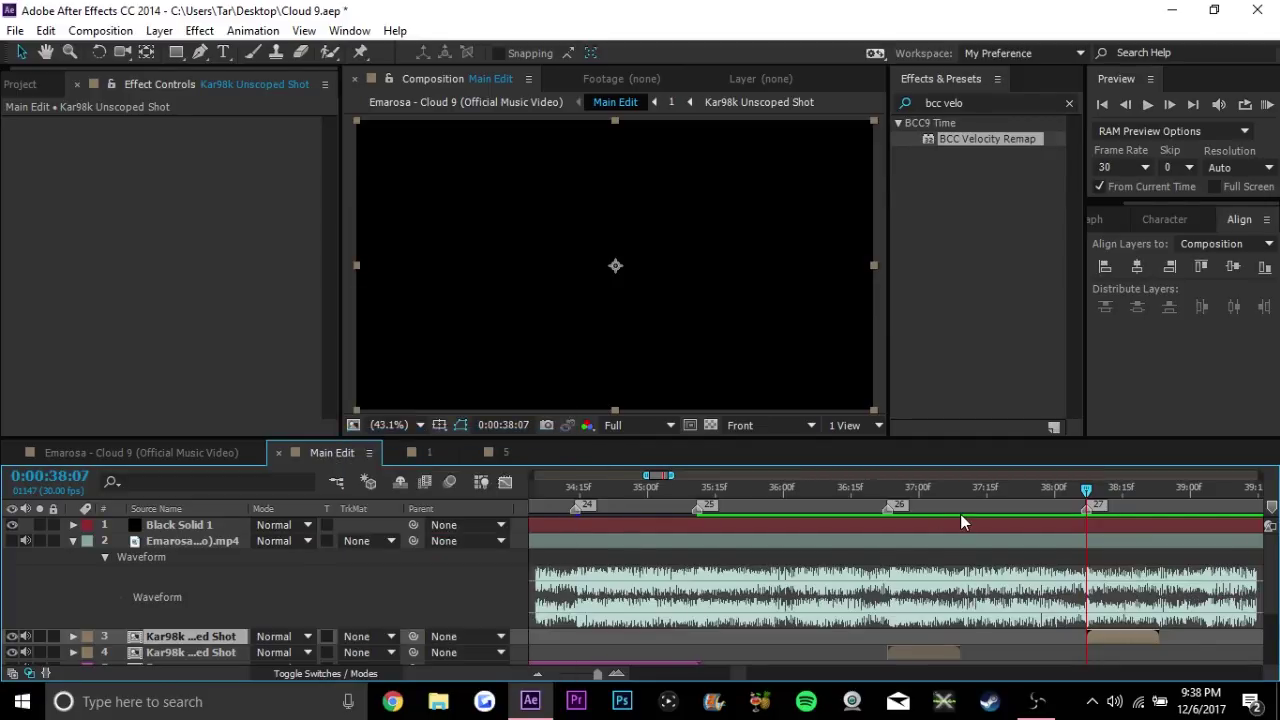
pyautogui.scroll(-3, 960, 514)
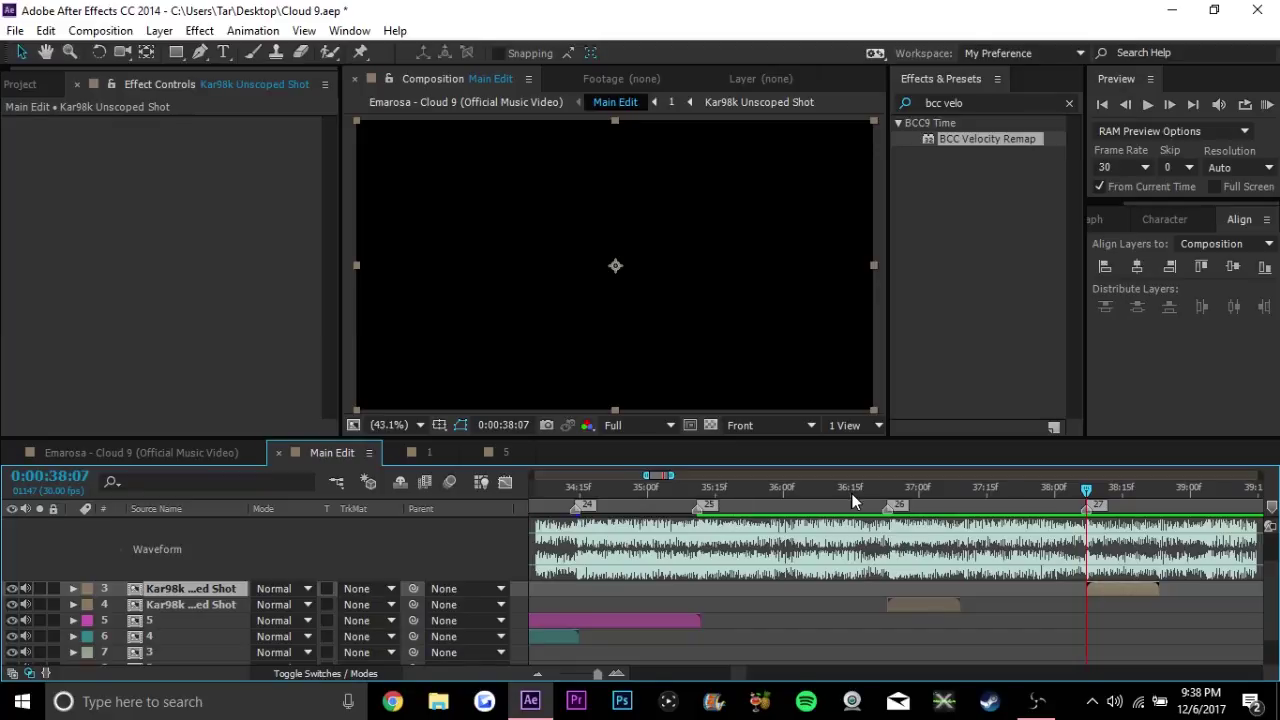
# Preview the music from marker 25 at 0:00:35:11 to listen for the following beats
pyautogui.click(693, 492)
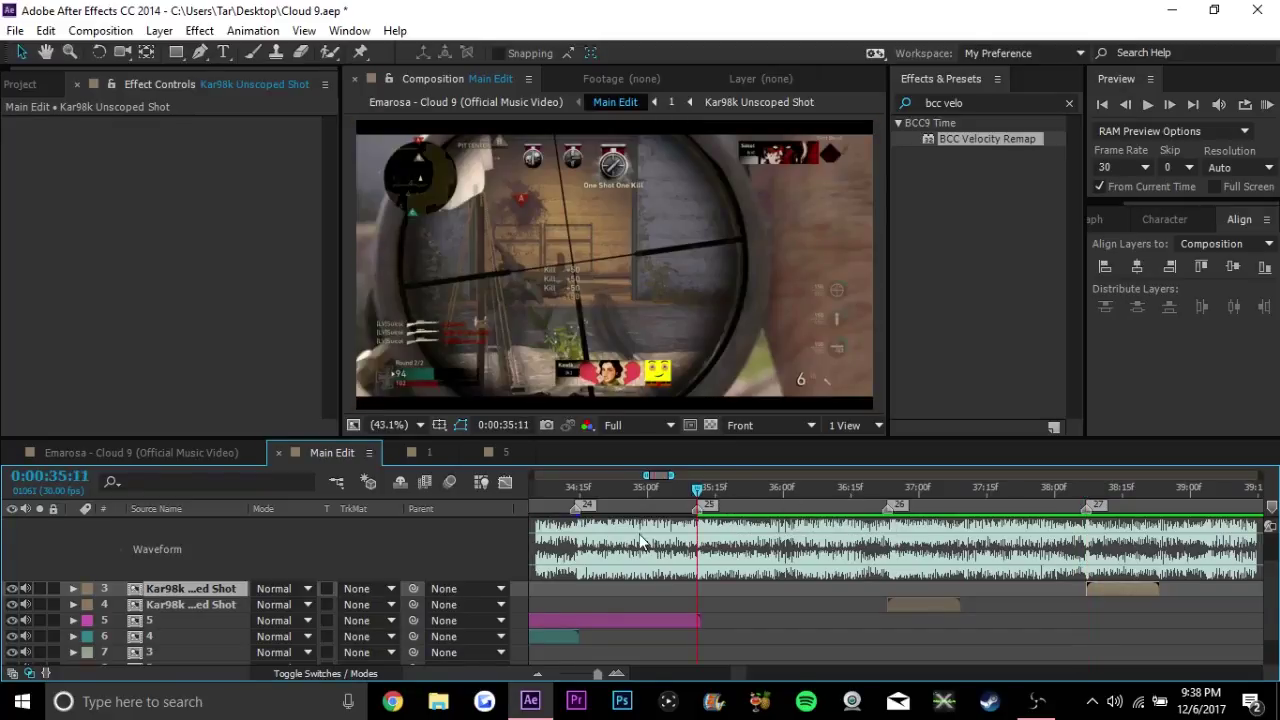
pyautogui.press('KP_Decimal')
pyautogui.hscroll(3, 735, 677)
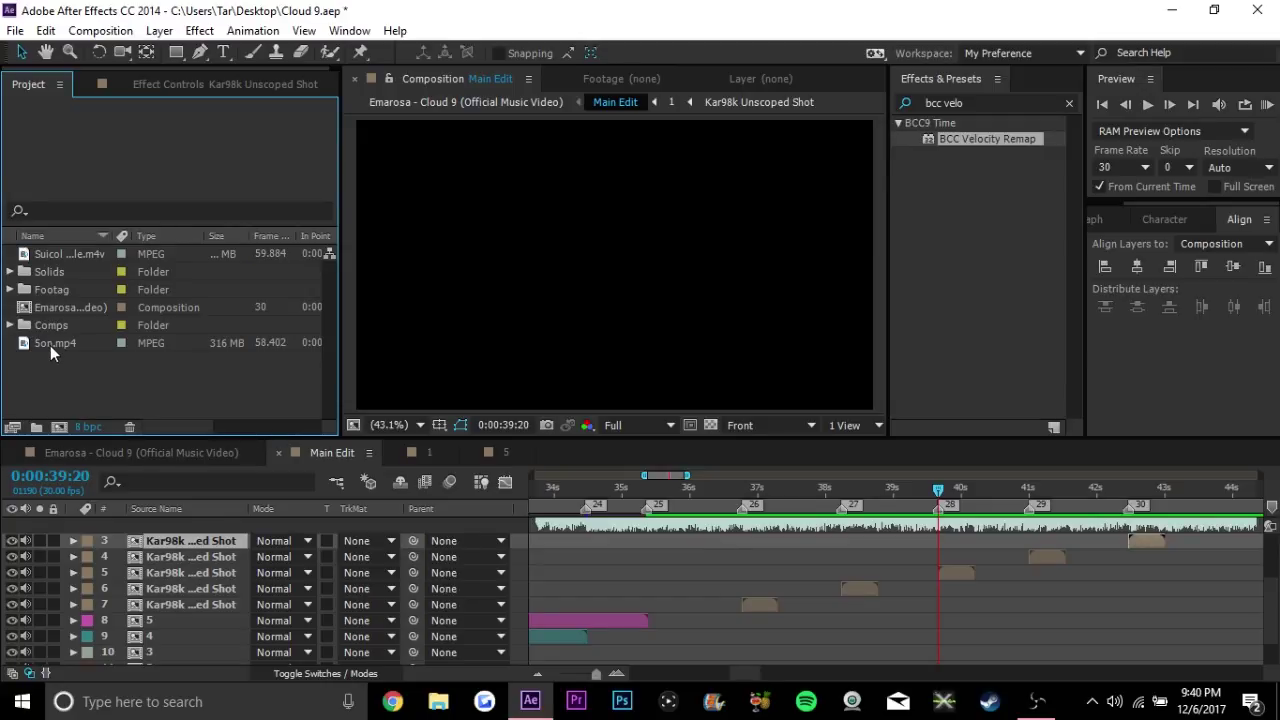
# Add 5on.mp4 to Main Edit directly below the Kar98k shot layers and shift it to start just before marker 24
pyautogui.moveTo(50, 345); pyautogui.dragTo(761, 618)
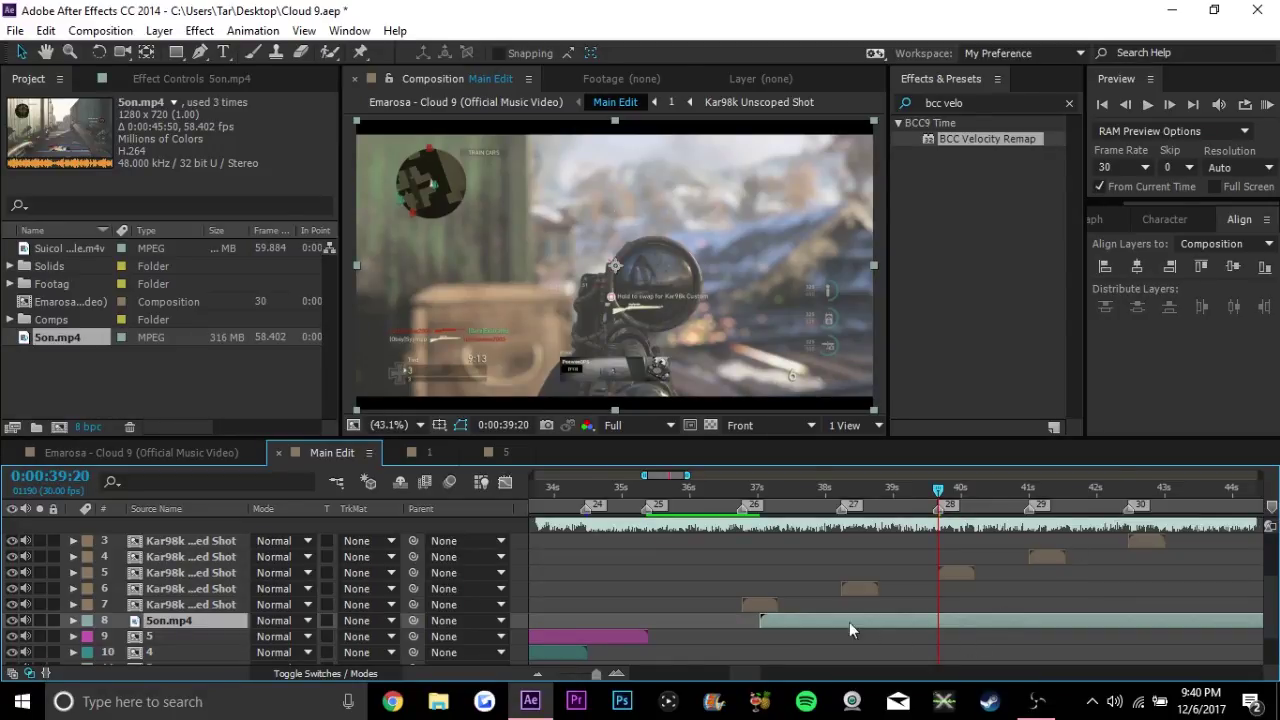
pyautogui.scroll(-1, 697, 581)
pyautogui.click(649, 488)
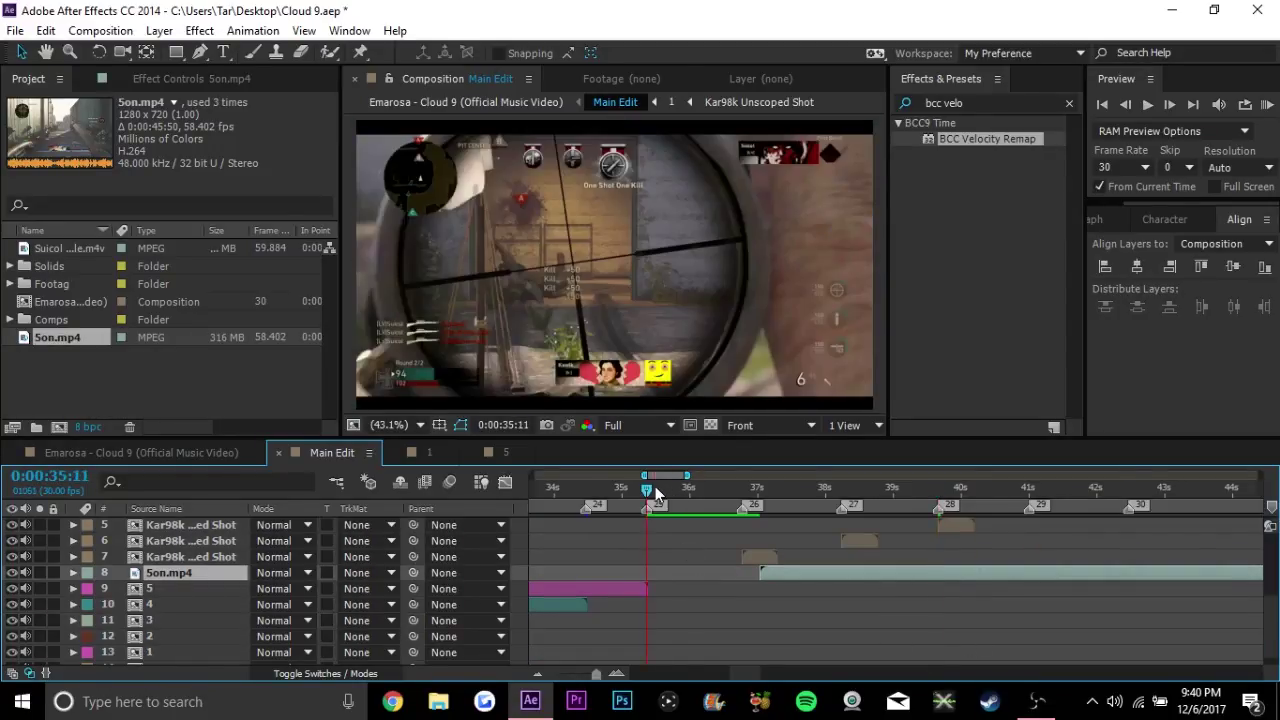
pyautogui.click(739, 490)
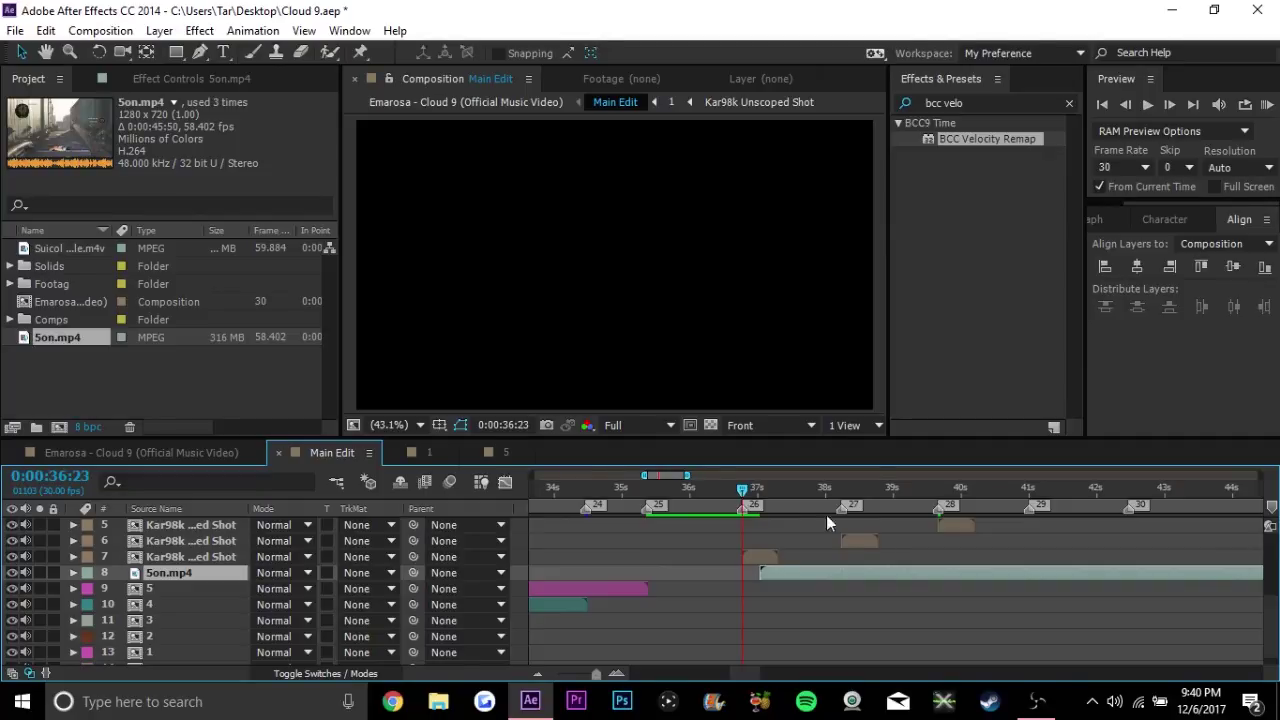
pyautogui.moveTo(952, 571); pyautogui.dragTo(759, 571)
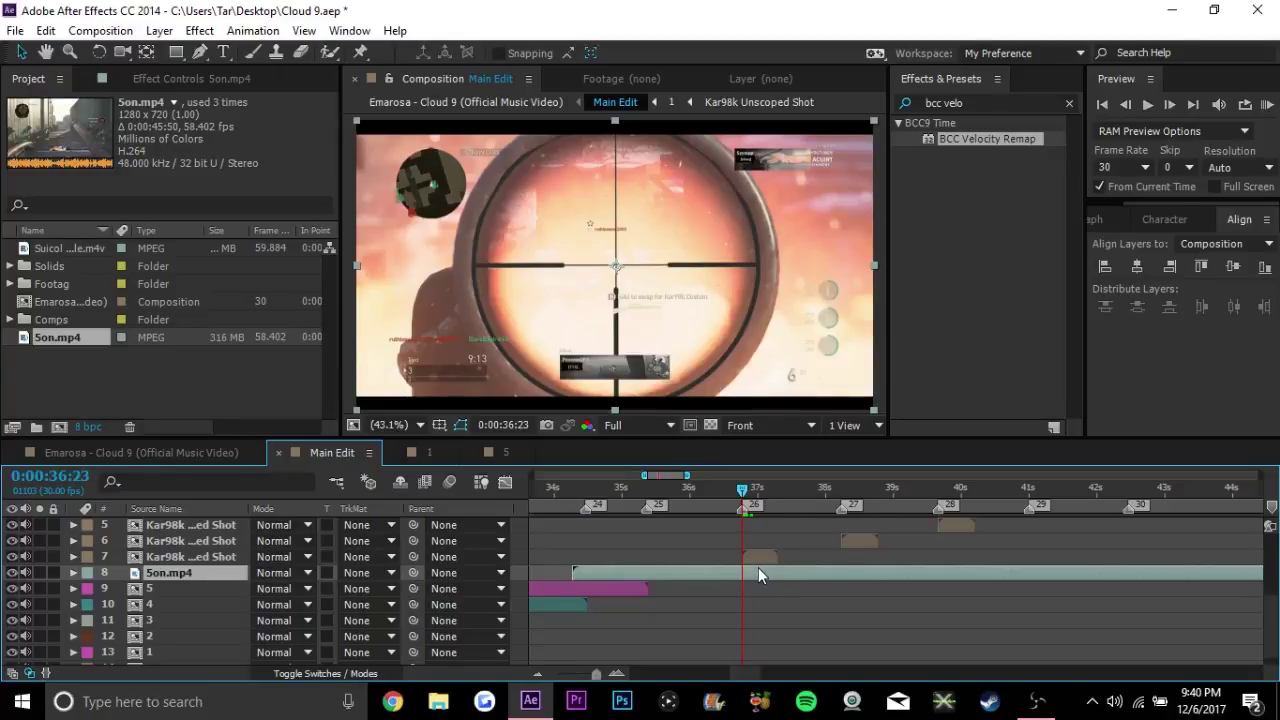
# Look through the 5on.mp4 footage for the kill sequence and move the layer so its first shot lands on marker 26
pyautogui.doubleClick(758, 571)
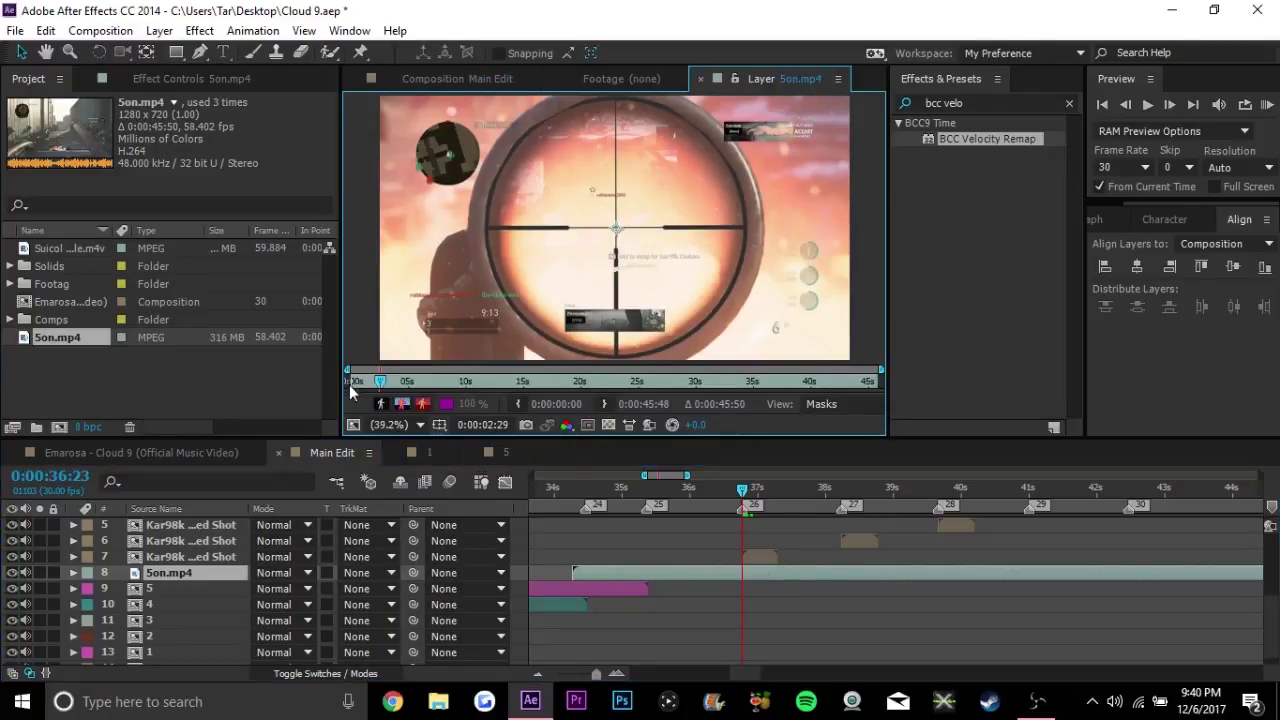
pyautogui.moveTo(380, 386); pyautogui.dragTo(700, 388)
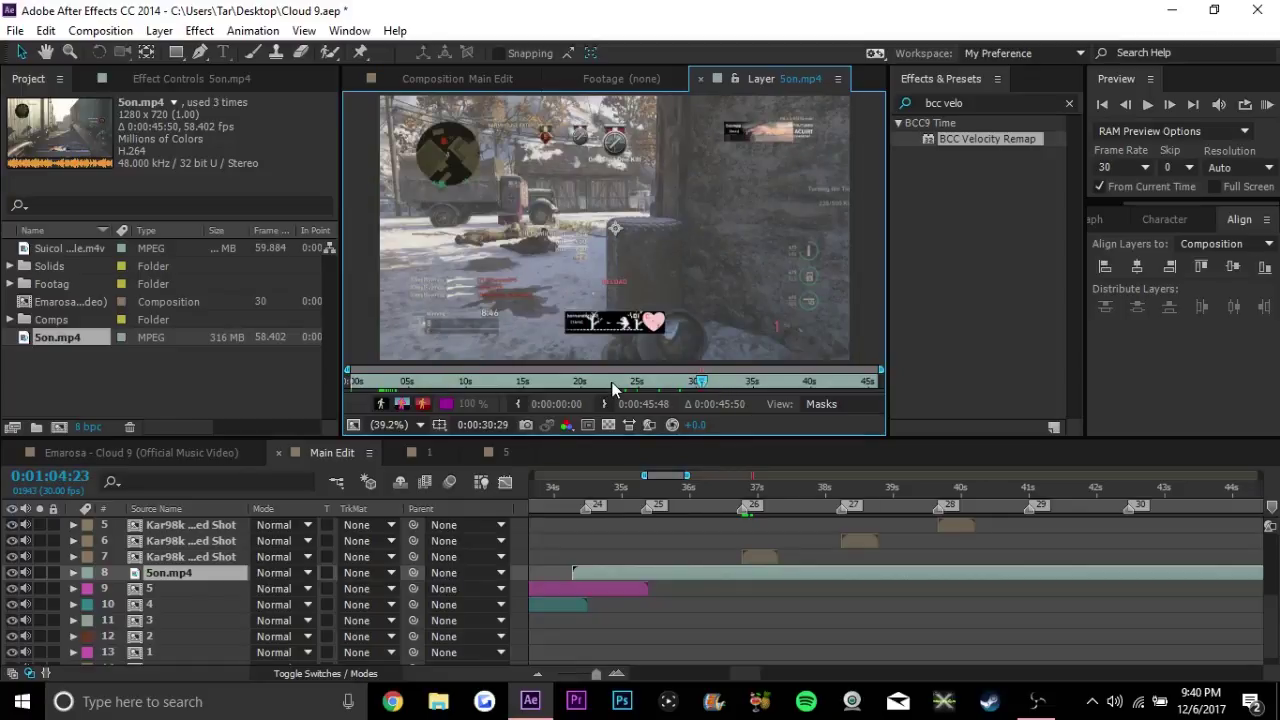
pyautogui.click(613, 383)
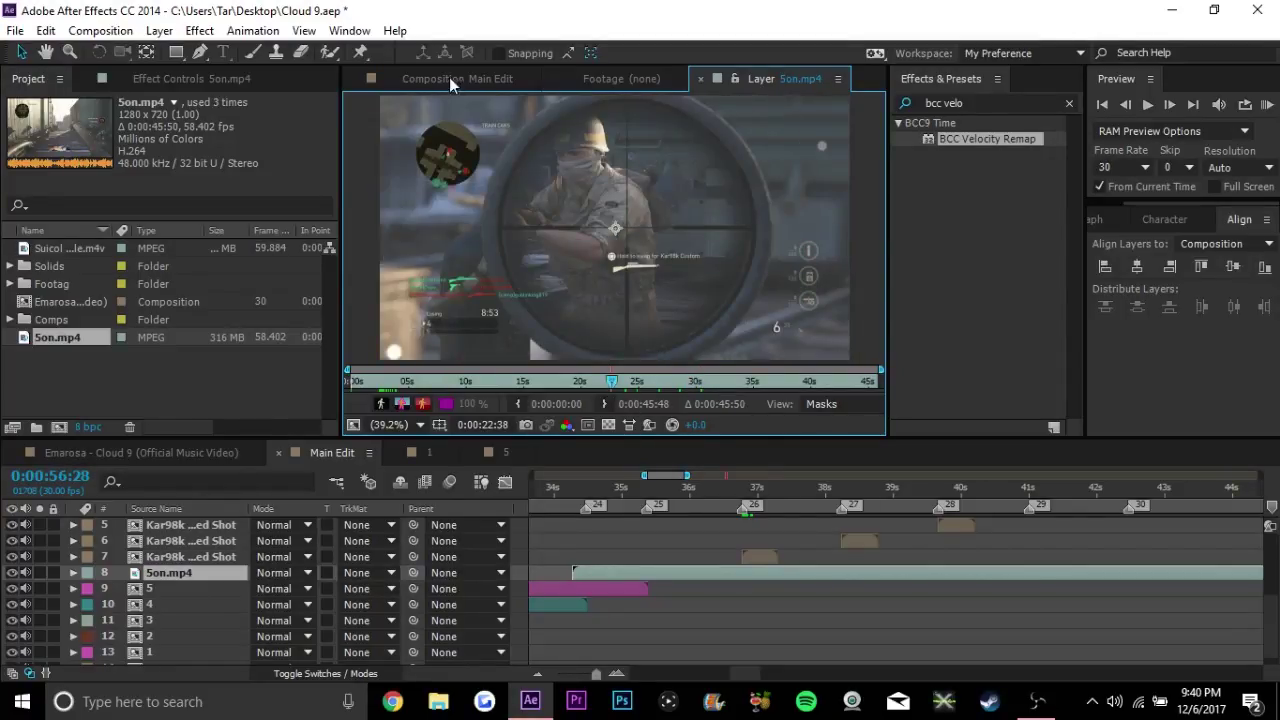
pyautogui.click(449, 77)
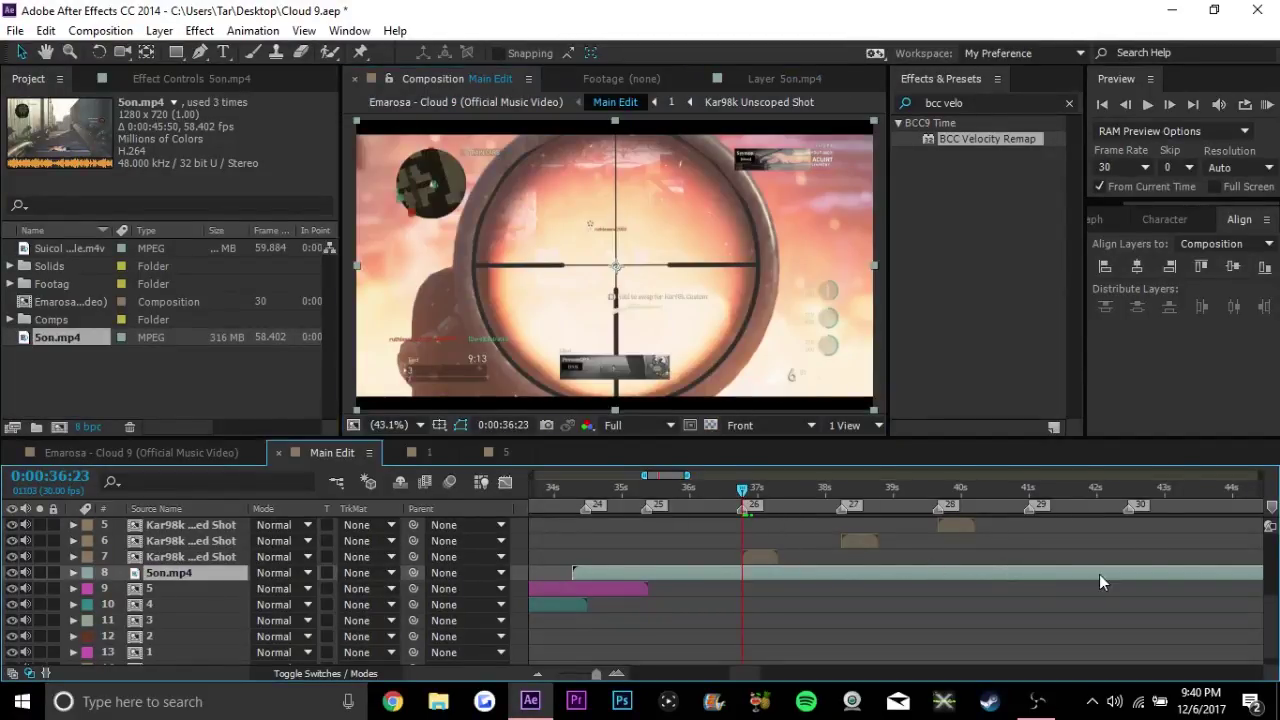
pyautogui.moveTo(1167, 574); pyautogui.dragTo(960, 558)
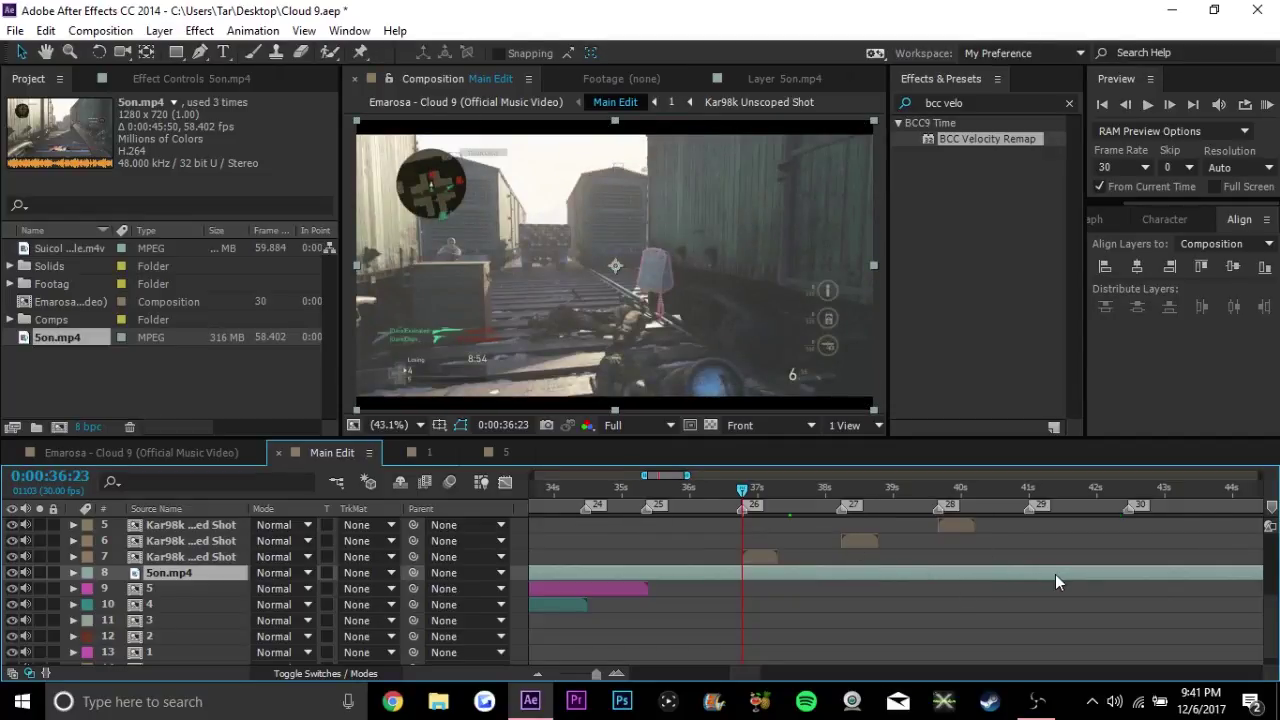
pyautogui.moveTo(1055, 574); pyautogui.dragTo(928, 580)
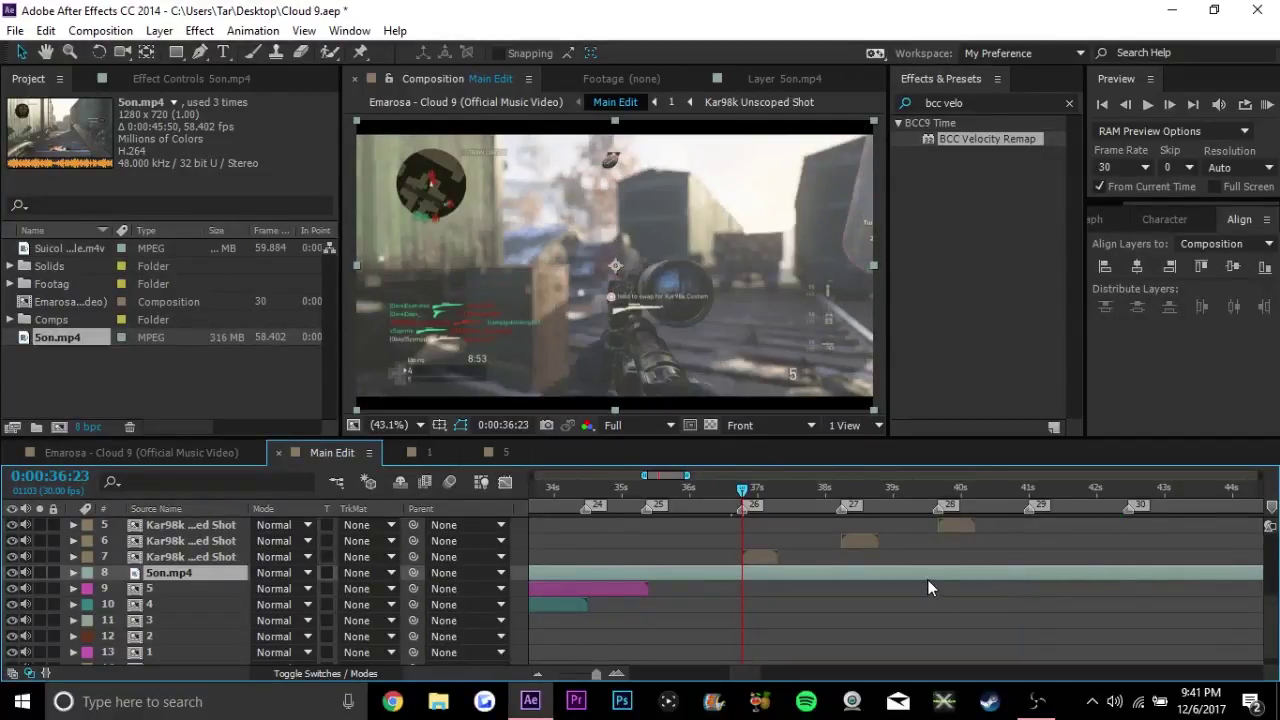
pyautogui.moveTo(851, 579); pyautogui.dragTo(859, 577)
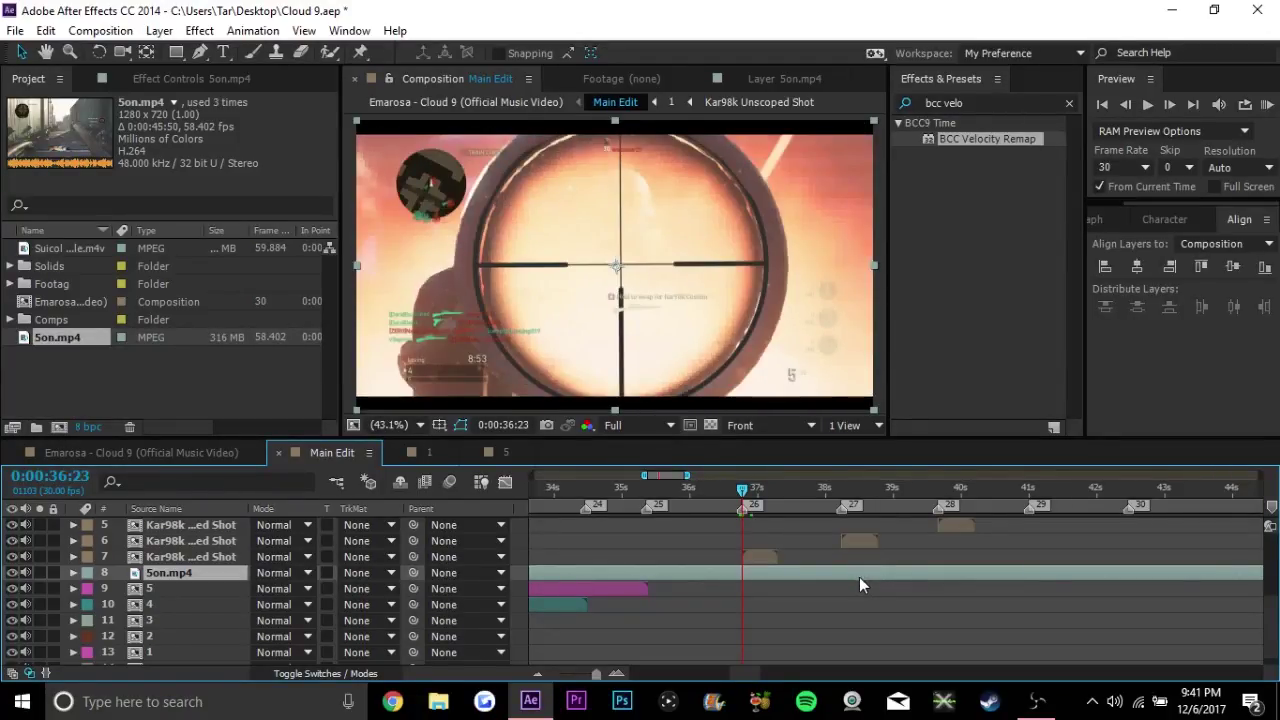
# Split the 5on.mp4 layer at marker 26, 0:00:36:23, and mute the audio of both resulting layers
pyautogui.hotkey('ctrl', 'shift', 'd')
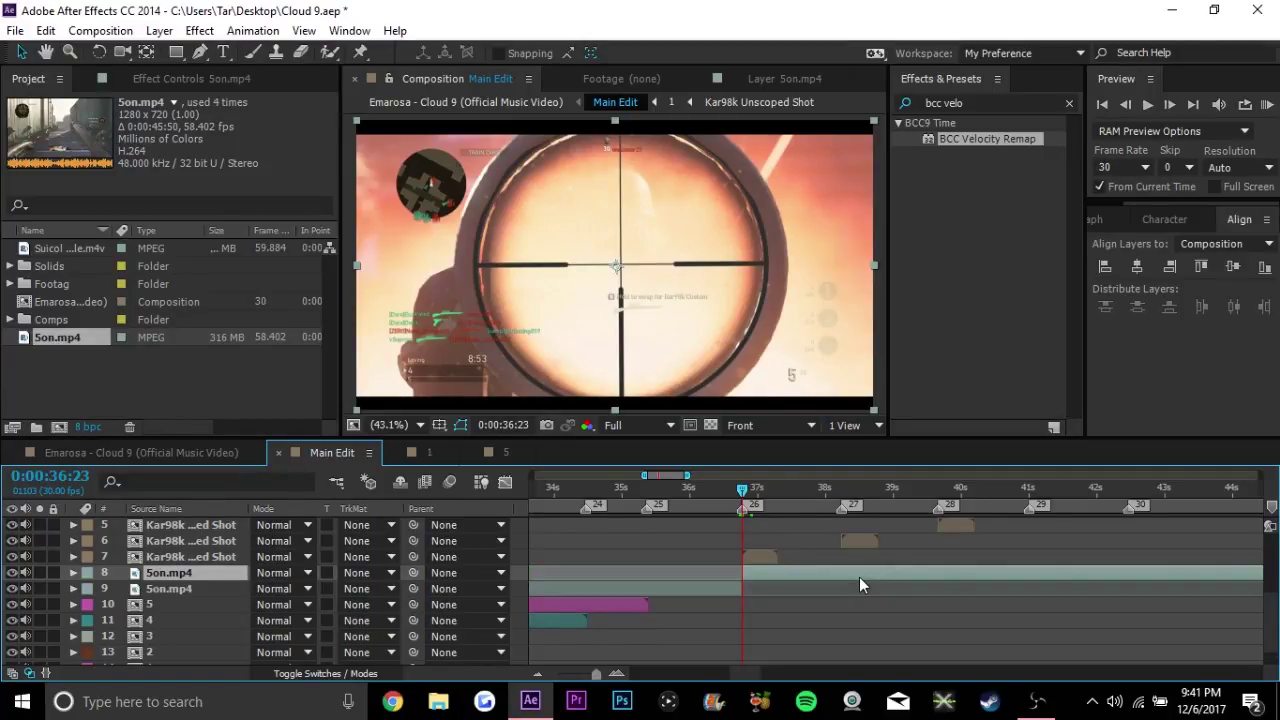
pyautogui.click(26, 572)
pyautogui.click(26, 588)
# Trim the start of the earlier 5on.mp4 segment to marker 25 at 0:00:35:11
pyautogui.click(649, 488)
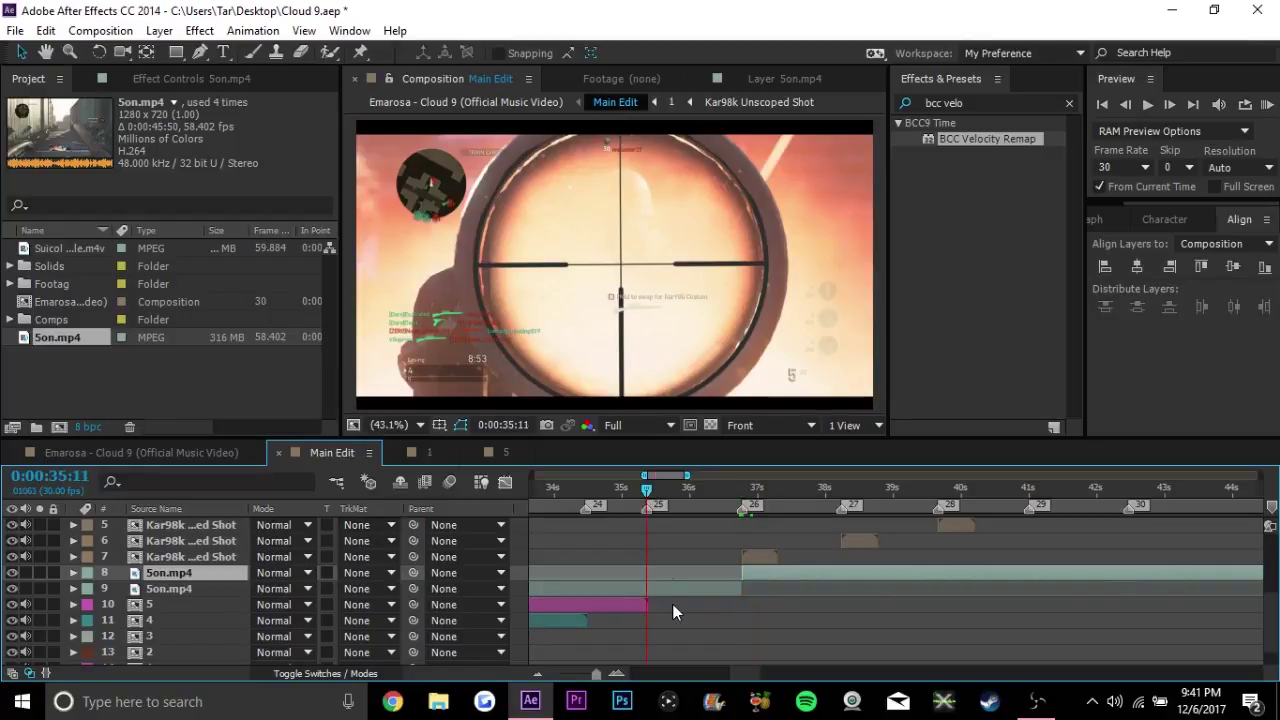
pyautogui.click(672, 590)
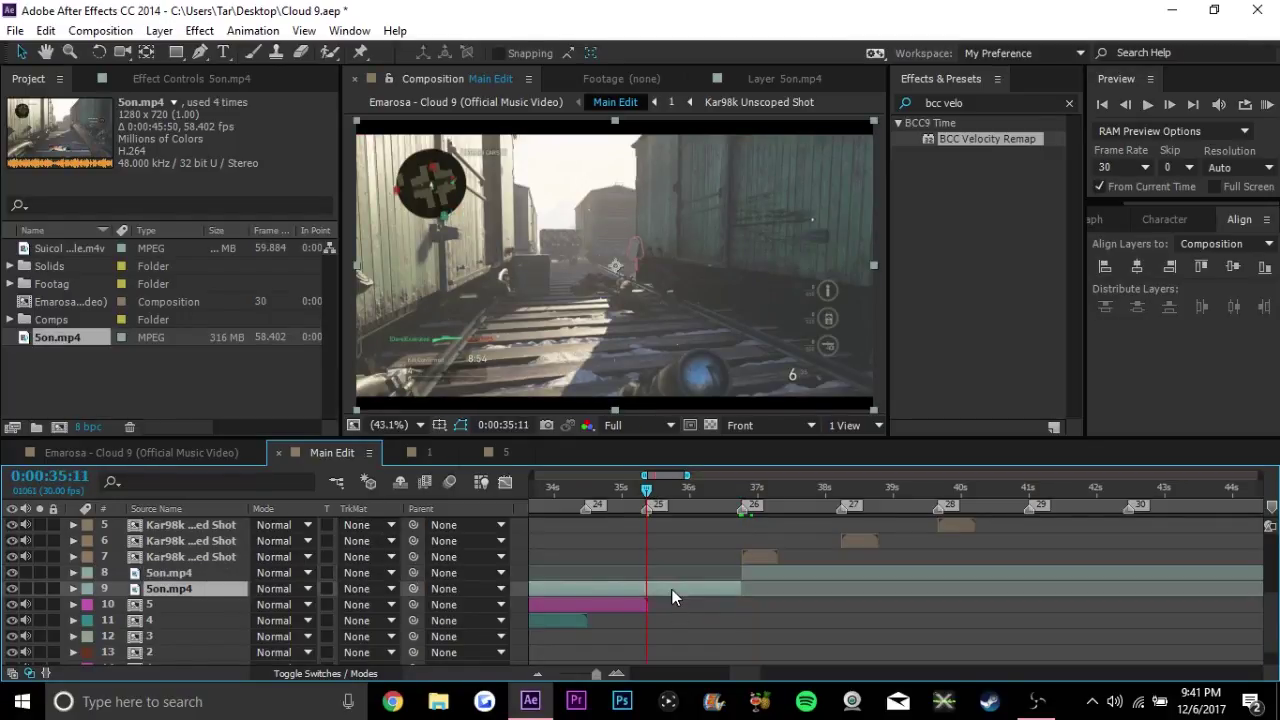
pyautogui.hotkey('alt', '[')
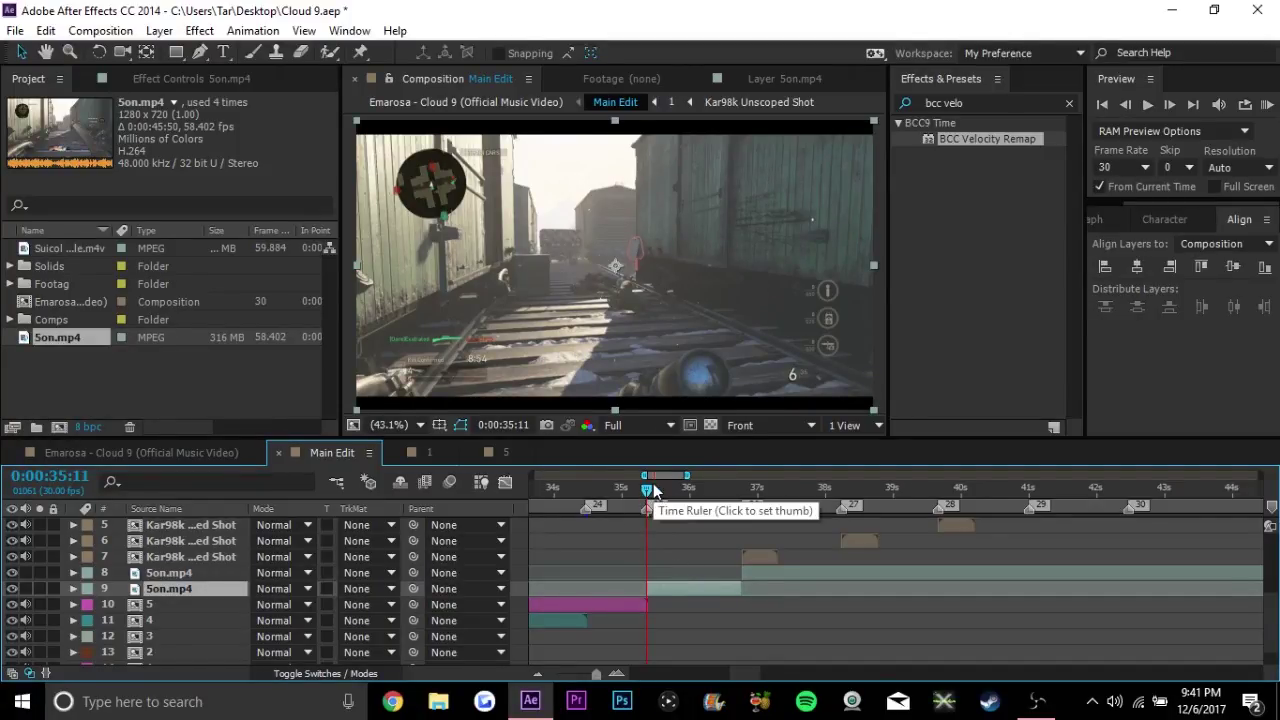
# Find the next shot in the later 5on.mp4 segment and split that segment at 0:00:37:27
pyautogui.moveTo(650, 487); pyautogui.dragTo(820, 499)
pyautogui.click(854, 575)
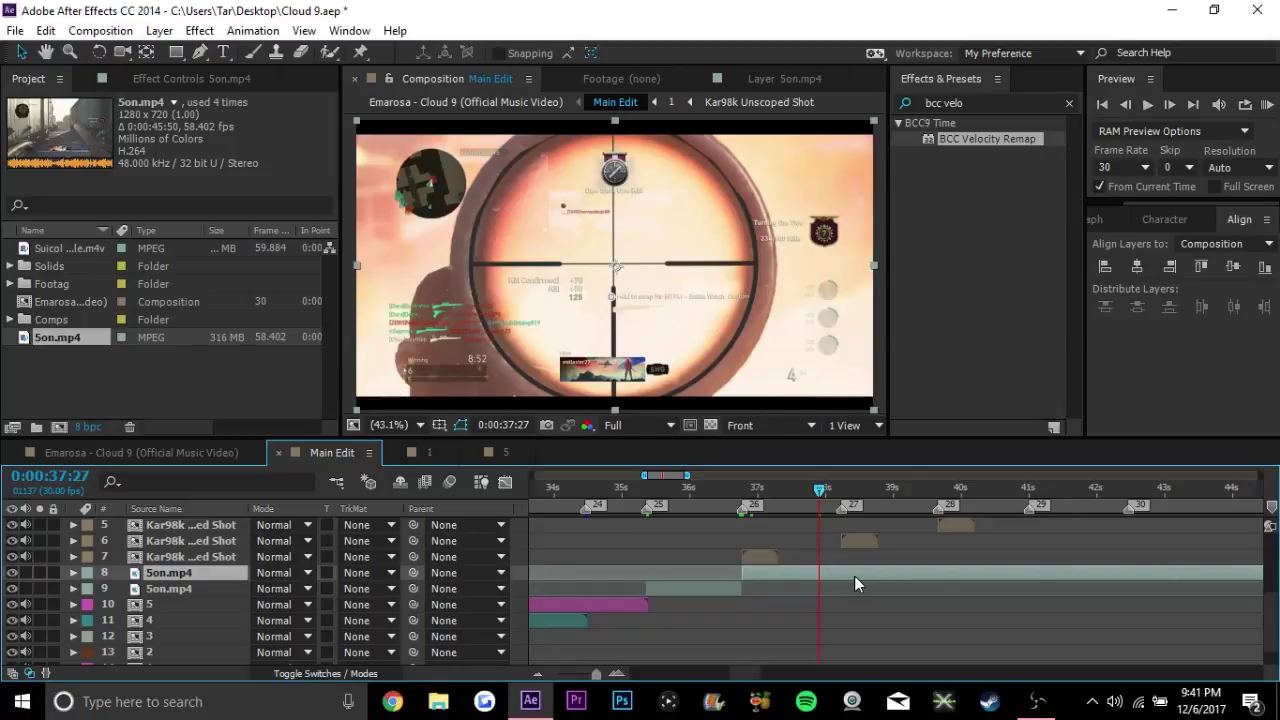
pyautogui.hotkey('ctrl', 'shift', 'd')
# Move the new segment's start to marker 27 at 0:00:38:07 and extend the preceding segment's end to meet it
pyautogui.click(839, 489)
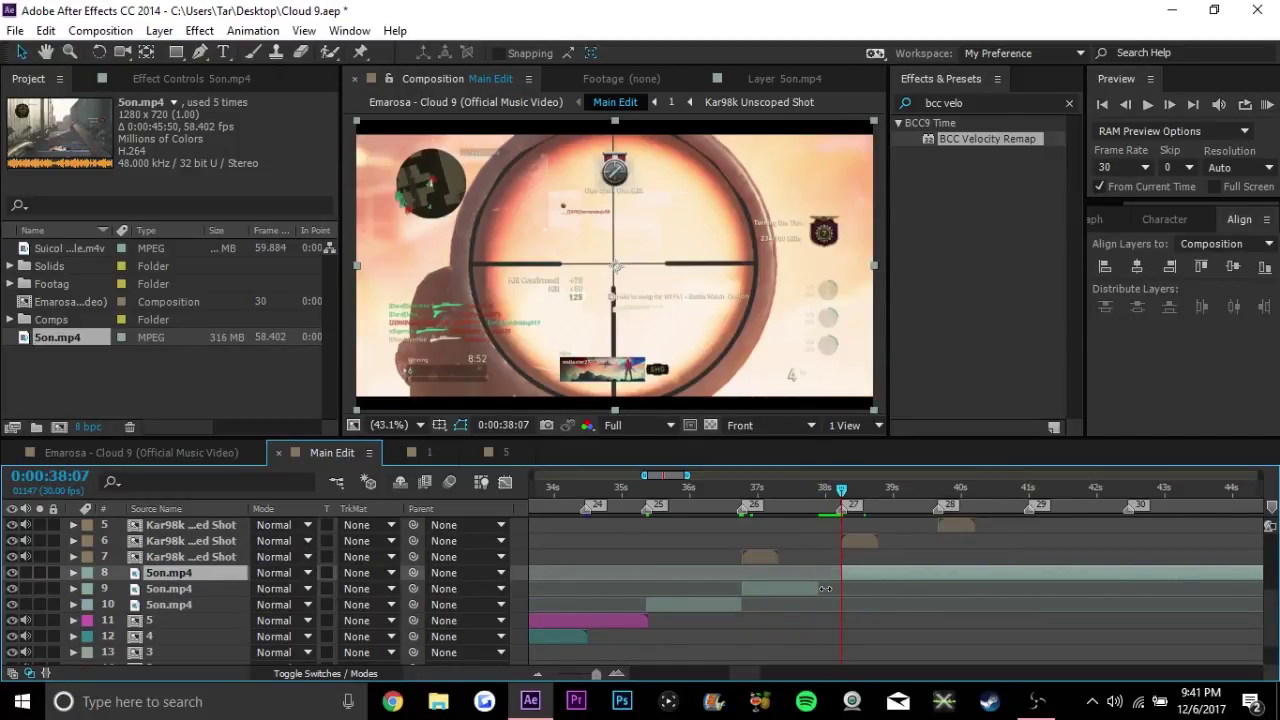
pyautogui.moveTo(824, 588); pyautogui.dragTo(841, 588)
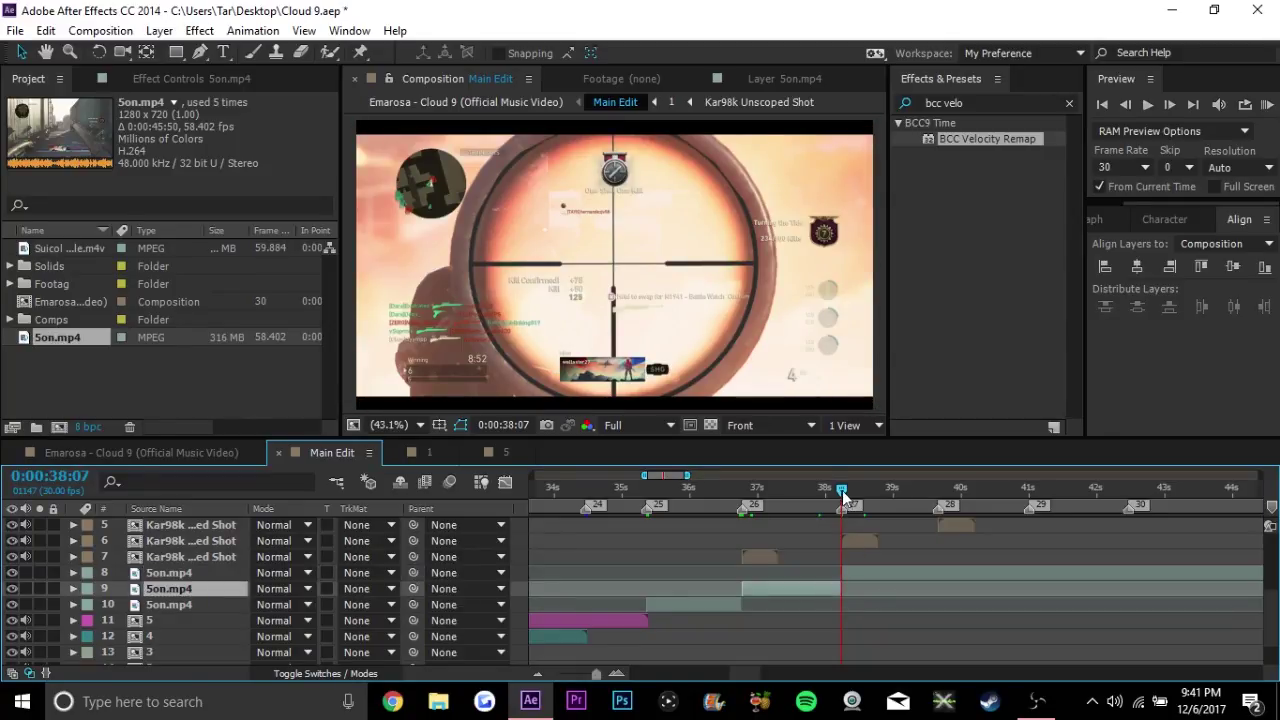
# Find the following shot after marker 27 and split the topmost 5on.mp4 segment at 0:00:39:13
pyautogui.moveTo(843, 491); pyautogui.dragTo(922, 500)
pyautogui.click(928, 573)
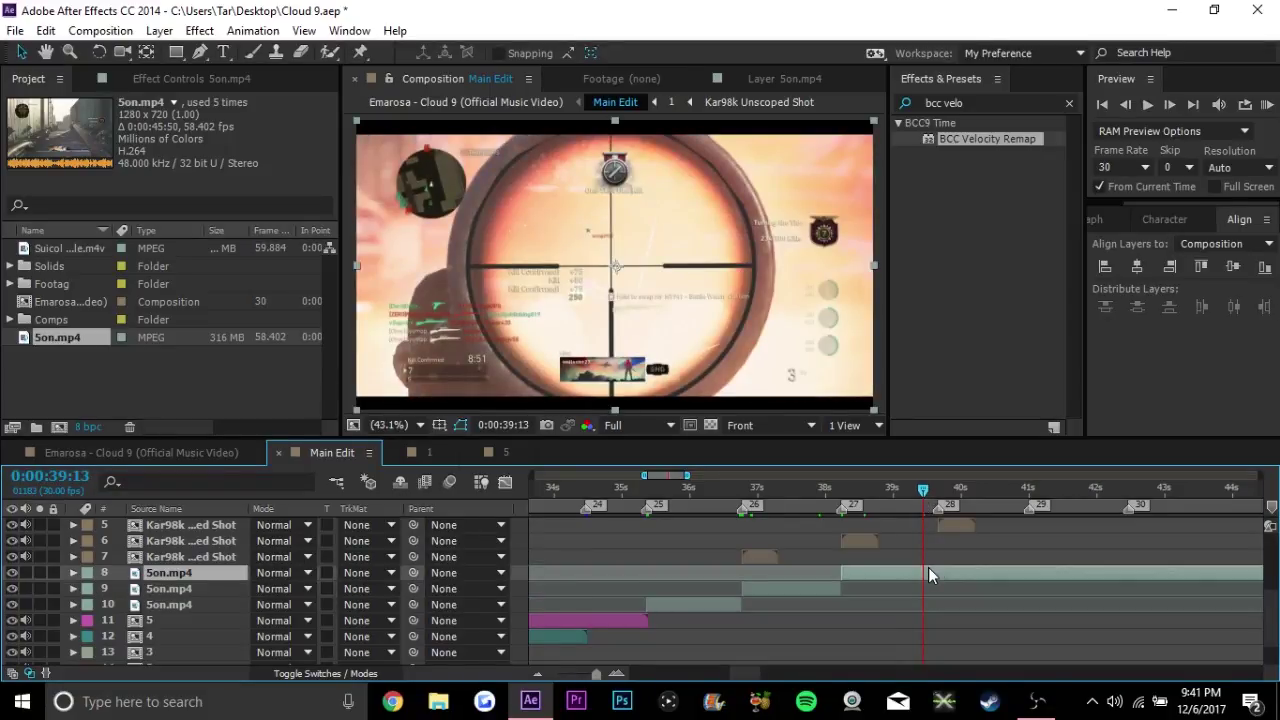
pyautogui.hotkey('ctrl', 'shift', 'd')
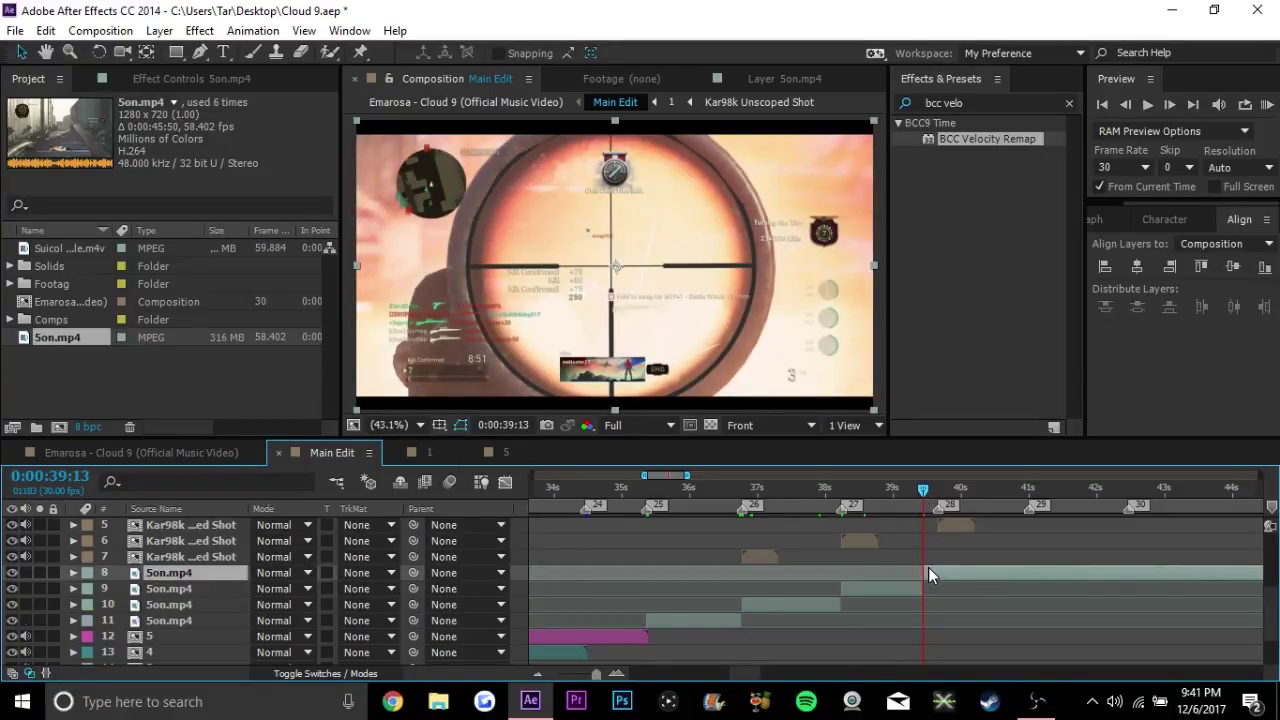
# Move the topmost 5on.mp4 segment's start to marker 28 at 0:00:39:20 and extend the preceding segment's end to that marker
pyautogui.click(938, 490)
pyautogui.moveTo(930, 494)
pyautogui.mouseDown()
pyautogui.moveTo(914, 495)
pyautogui.moveTo(938, 490)
pyautogui.mouseUp()
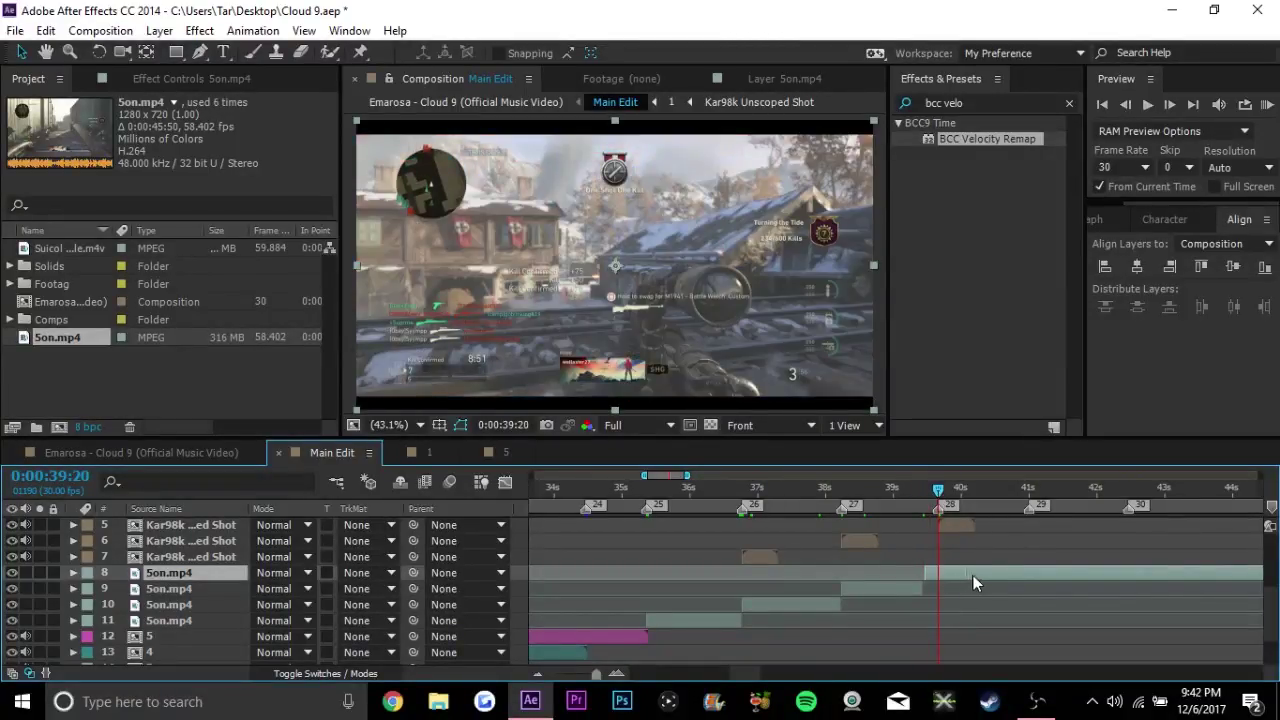
pyautogui.hotkey('alt', '[')
pyautogui.moveTo(922, 588); pyautogui.dragTo(938, 588)
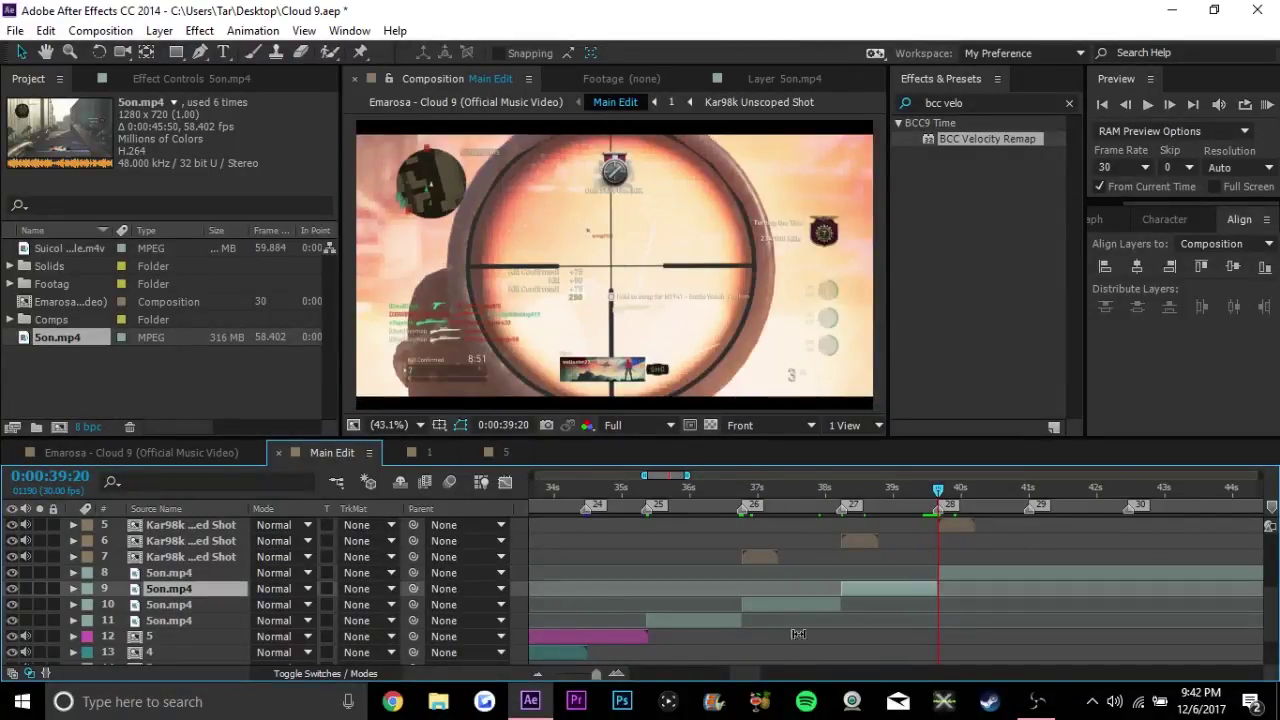
# Step through the 5on.mp4 footage after marker 28 to the next shot's frame at 0:00:40:27
pyautogui.moveTo(743, 674); pyautogui.dragTo(752, 678)
pyautogui.scroll(3, 793, 607)
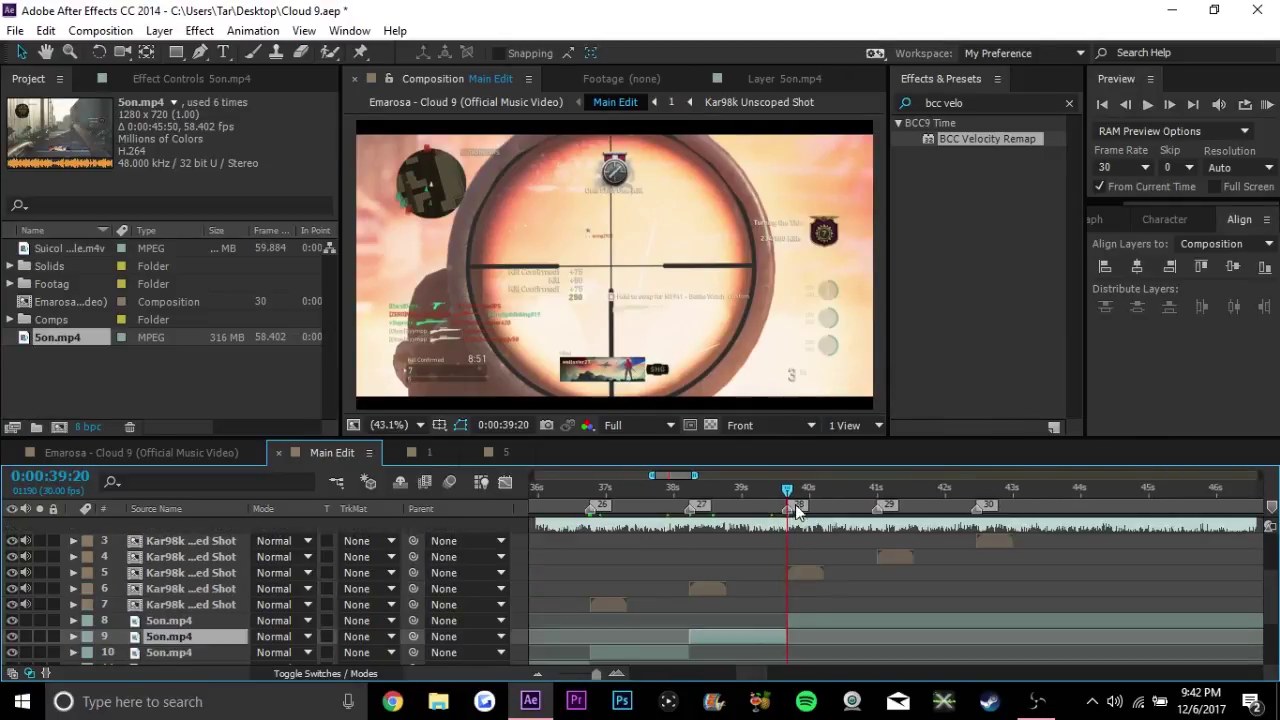
pyautogui.moveTo(789, 488); pyautogui.dragTo(868, 487)
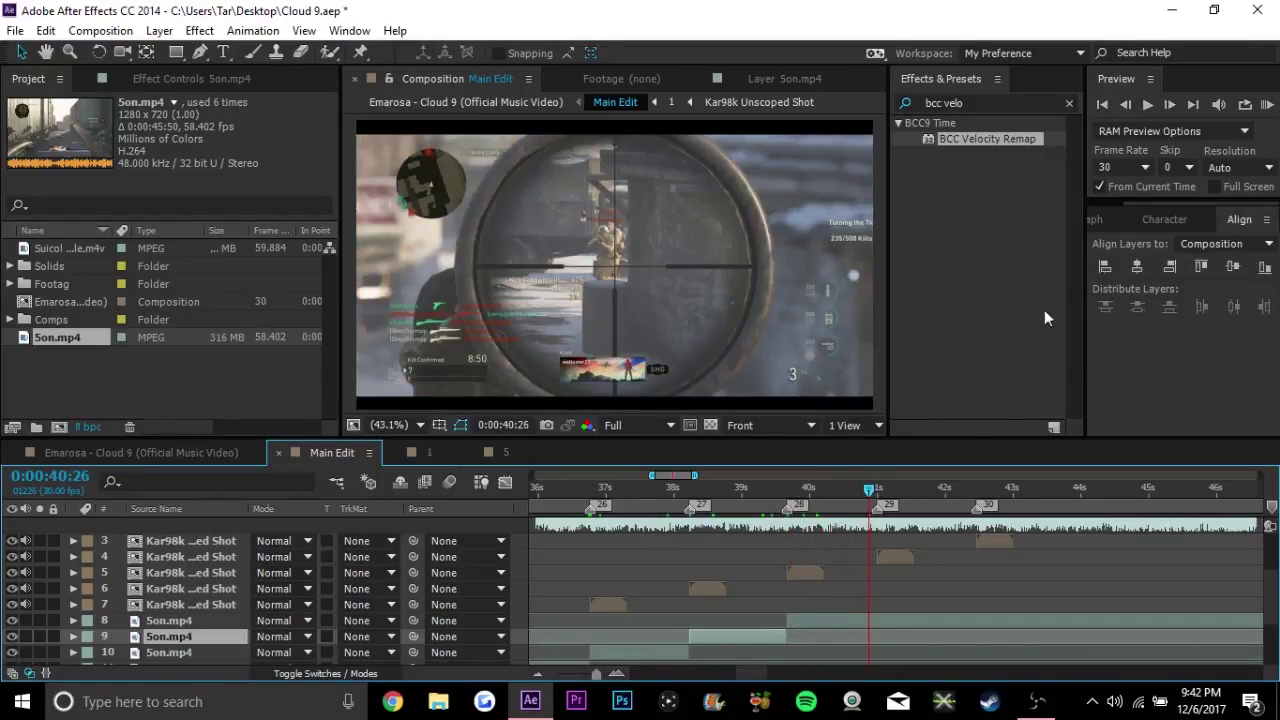
pyautogui.click(1169, 104)
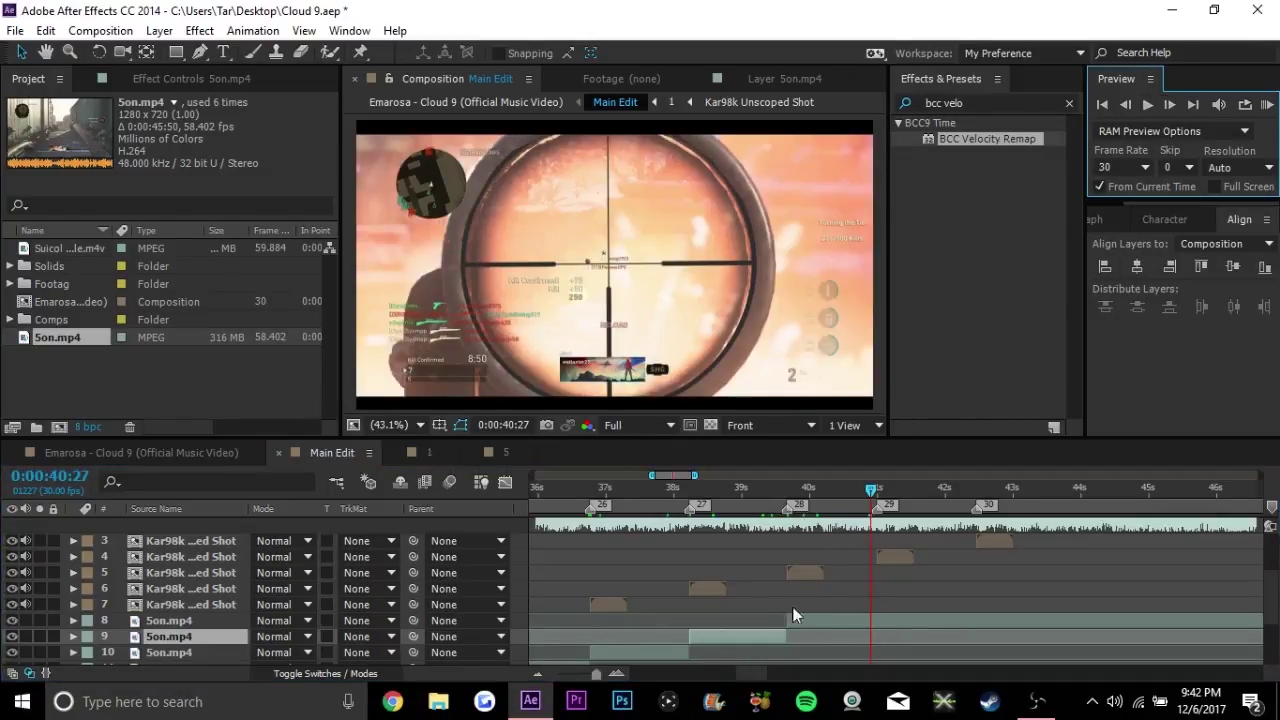
# Try to trim the topmost 5on.mp4 segment's start to 0:00:40:27 and shift it towards marker 28, undoing the changes
pyautogui.moveTo(792, 618); pyautogui.dragTo(870, 618)
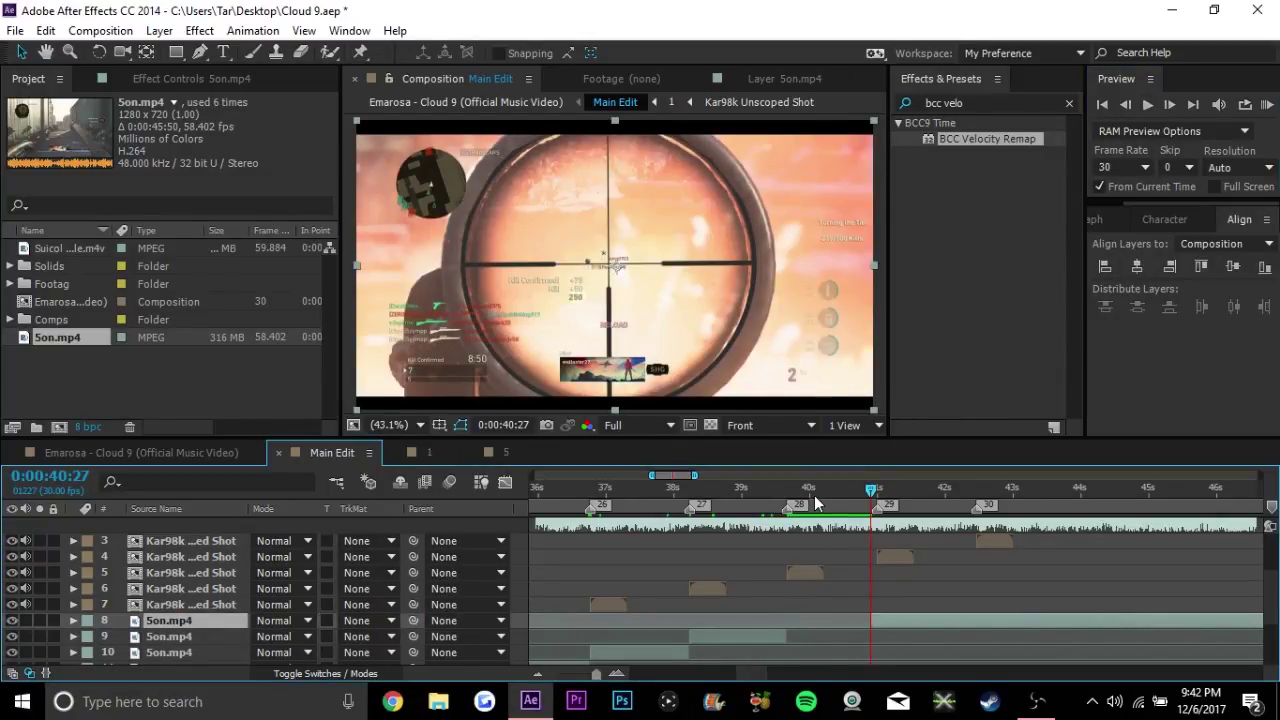
pyautogui.click(787, 488)
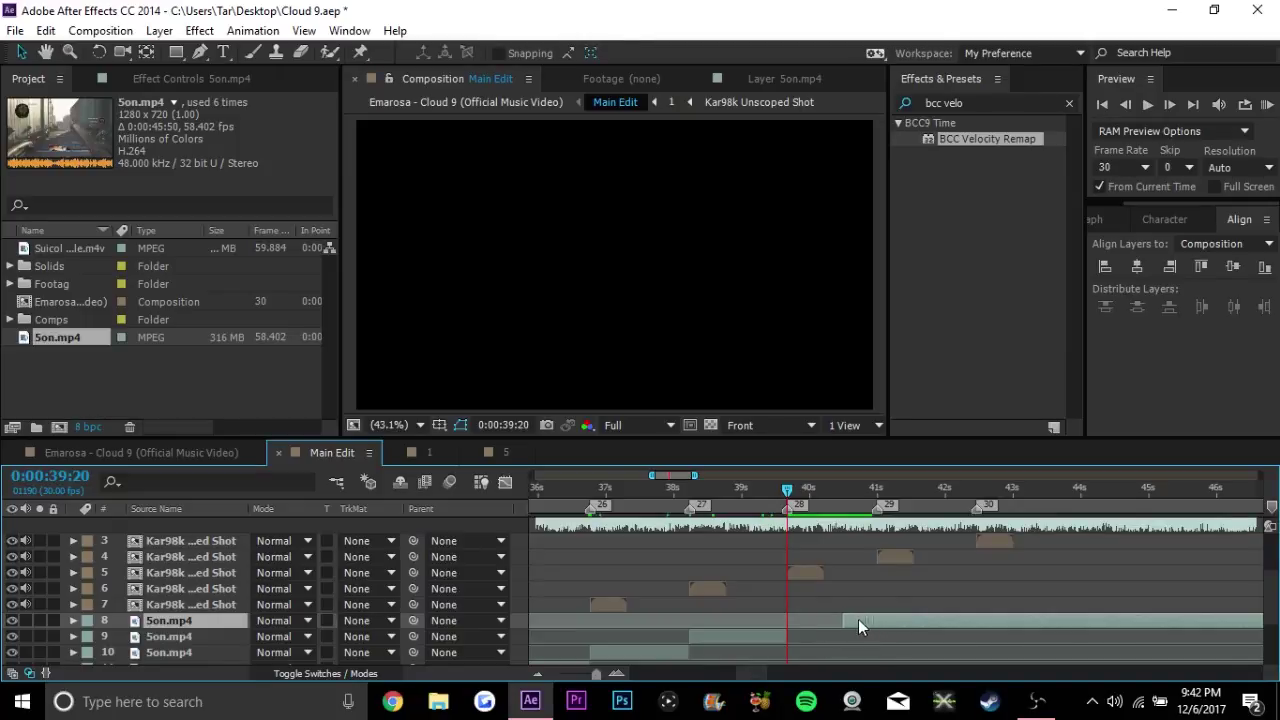
pyautogui.hotkey('ctrl', 'z')
pyautogui.click(800, 488)
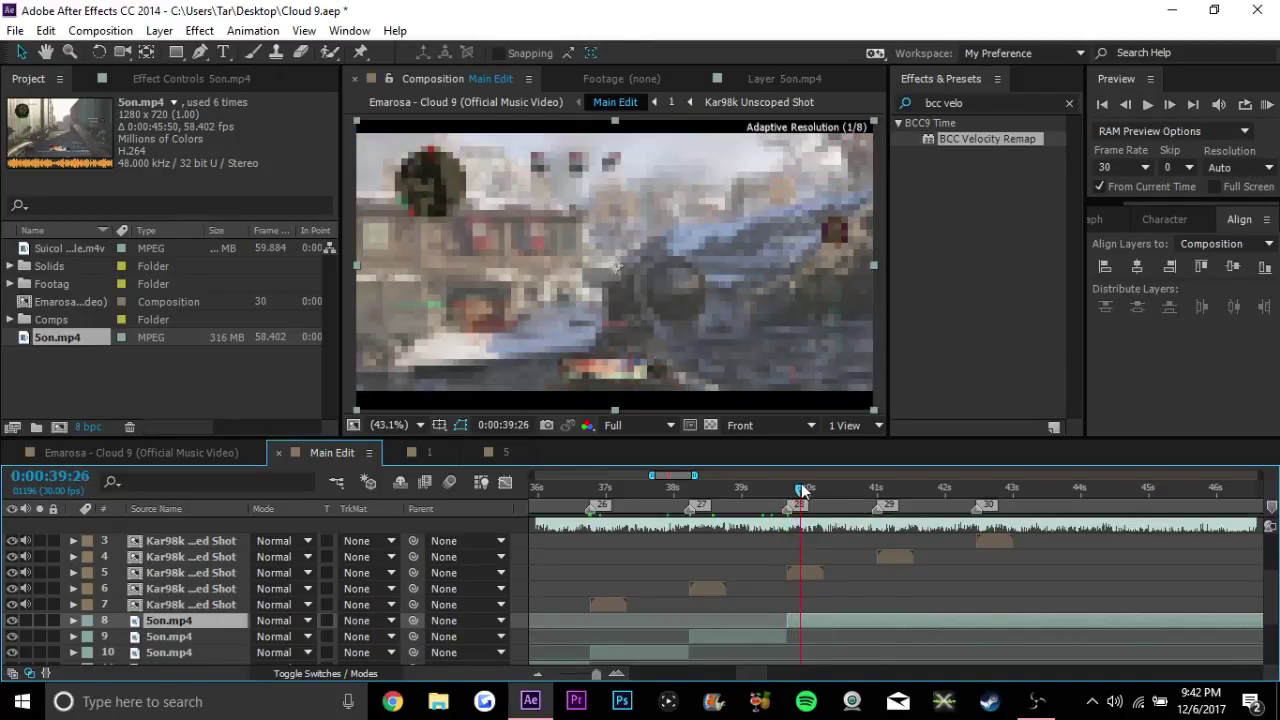
# Find the next shot's frame after marker 28 and split the topmost 5on.mp4 segment at 0:00:40:28
pyautogui.moveTo(800, 488); pyautogui.dragTo(873, 503)
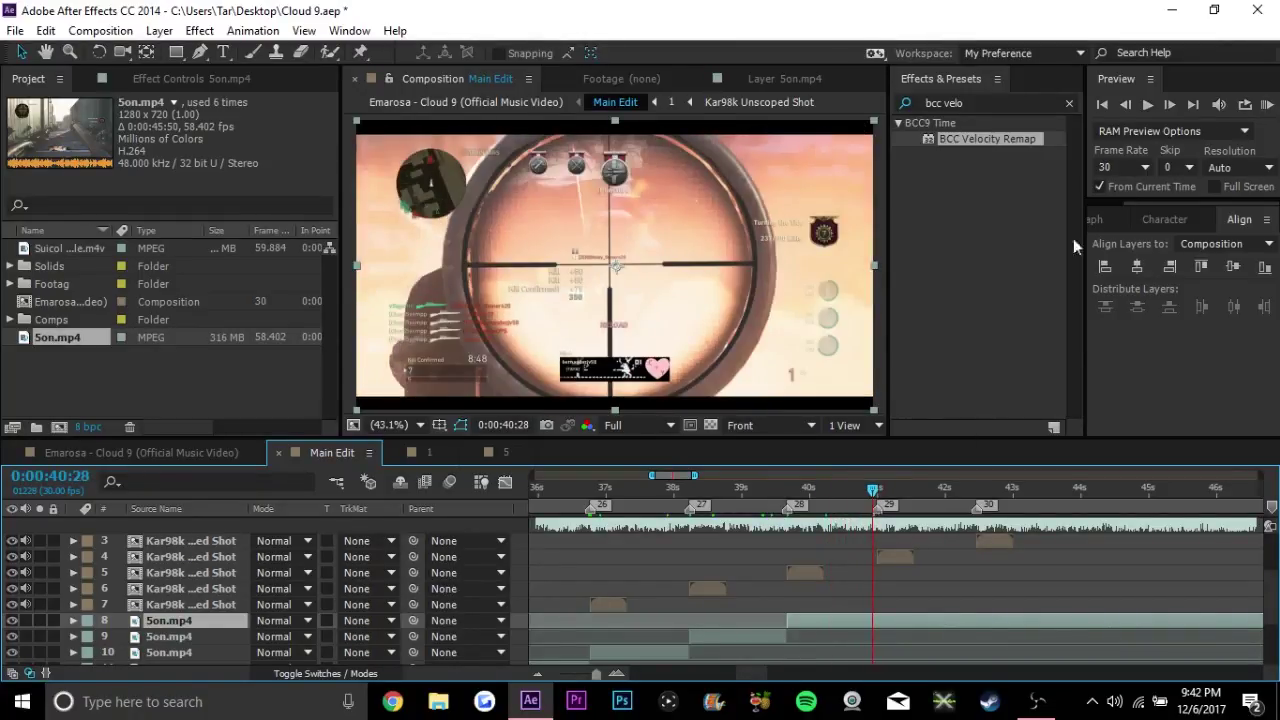
pyautogui.click(1128, 107)
pyautogui.click(1128, 107)
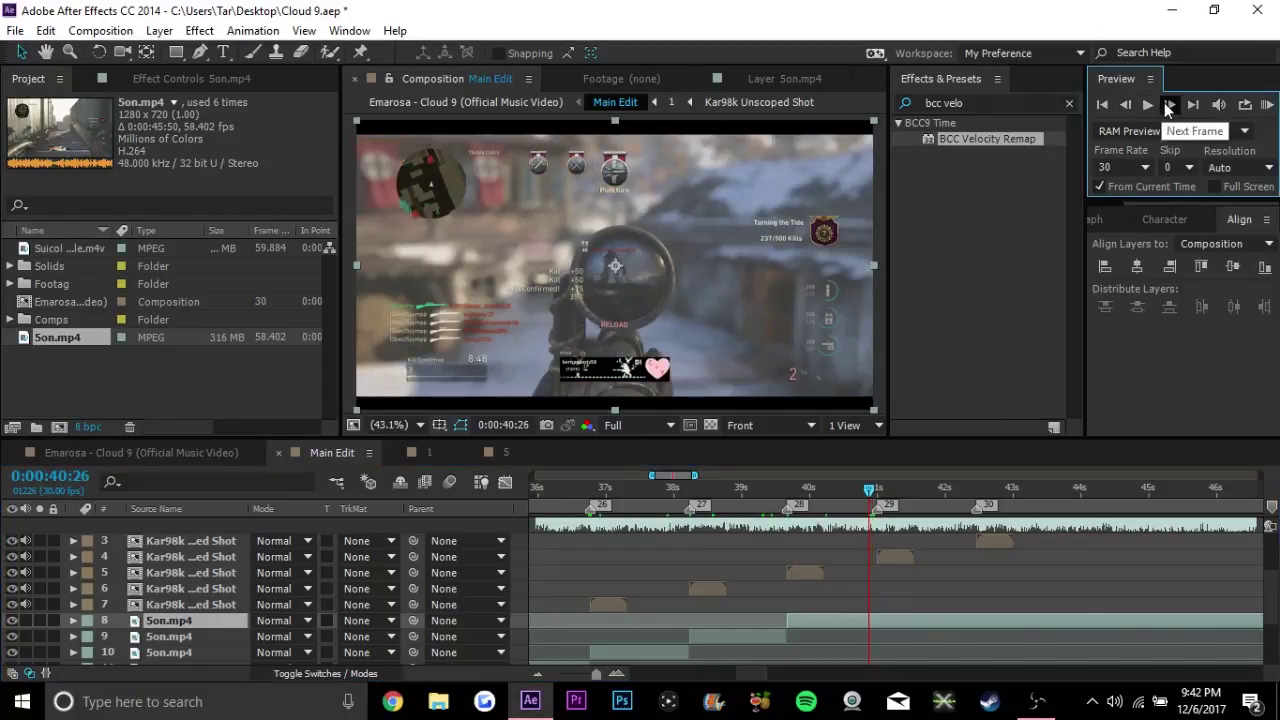
pyautogui.click(1168, 104)
pyautogui.click(1164, 102)
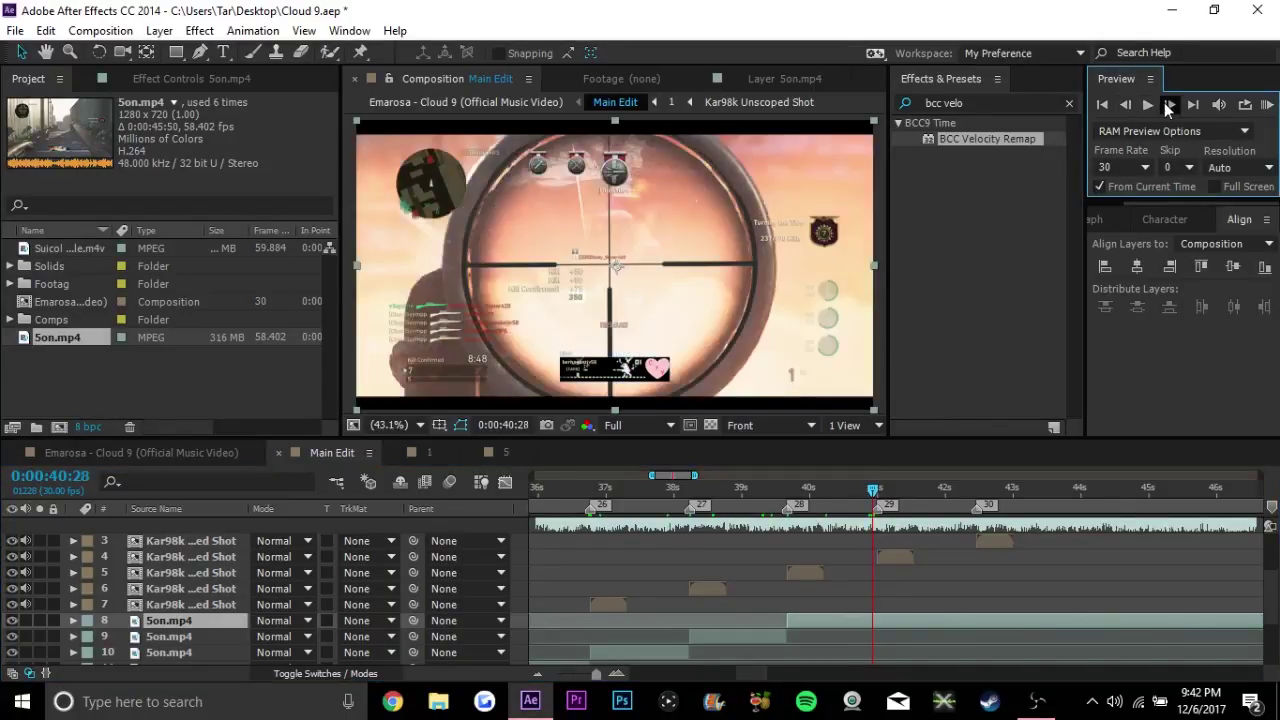
pyautogui.click(954, 619)
pyautogui.hotkey('ctrl', 'shift', 'd')
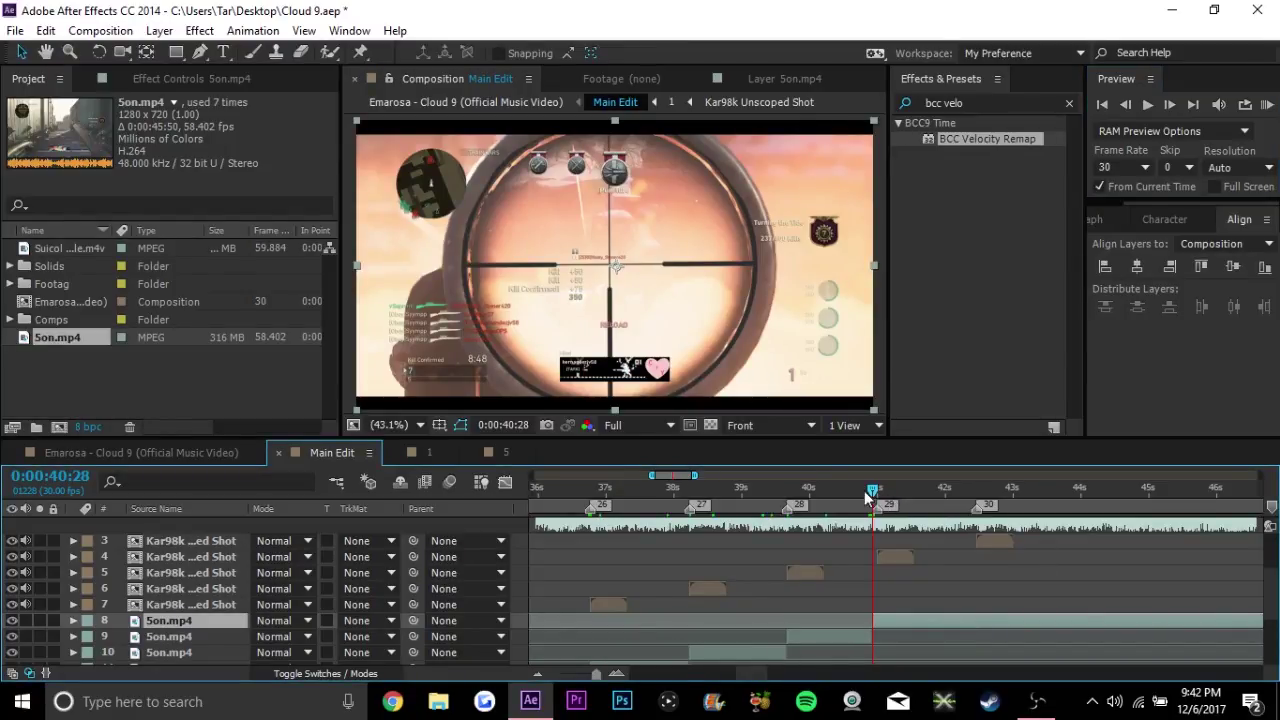
# Make the two topmost 5on.mp4 segments meet at marker 29 (0:00:41:00) and trim the topmost one's end to marker 30 (0:00:42:14)
pyautogui.moveTo(872, 490); pyautogui.dragTo(878, 490)
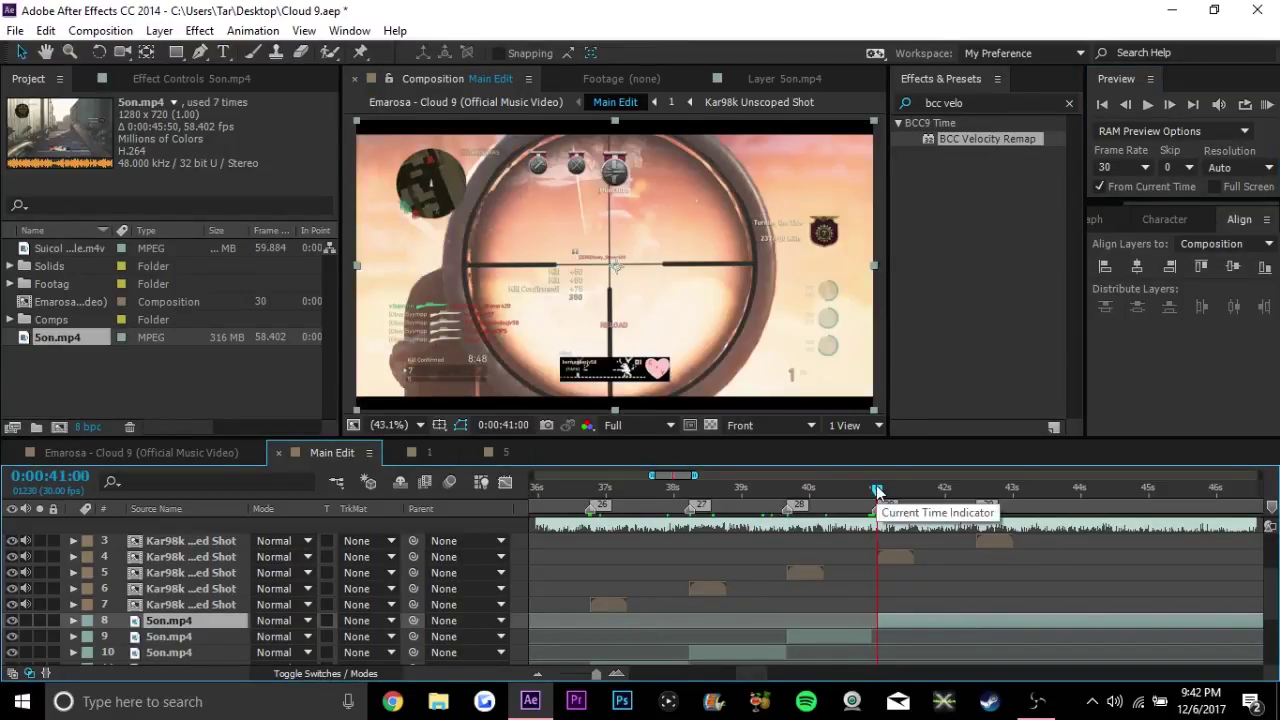
pyautogui.click(876, 636)
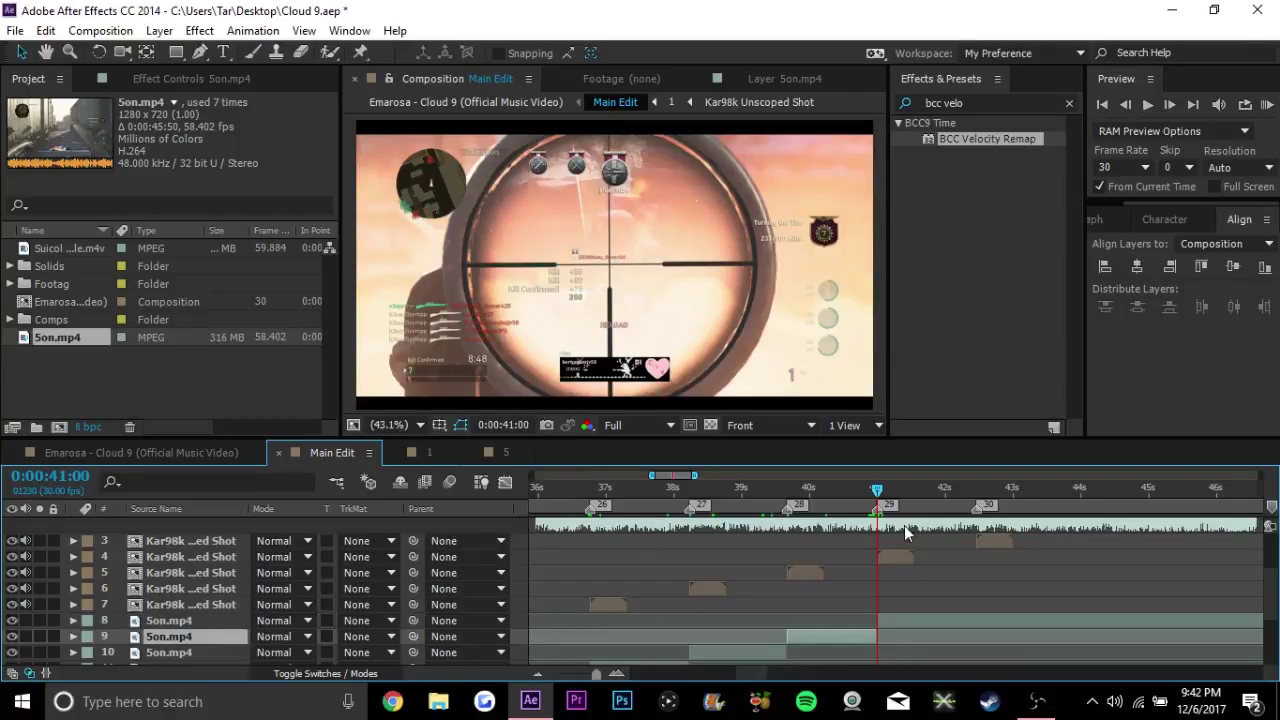
pyautogui.click(977, 488)
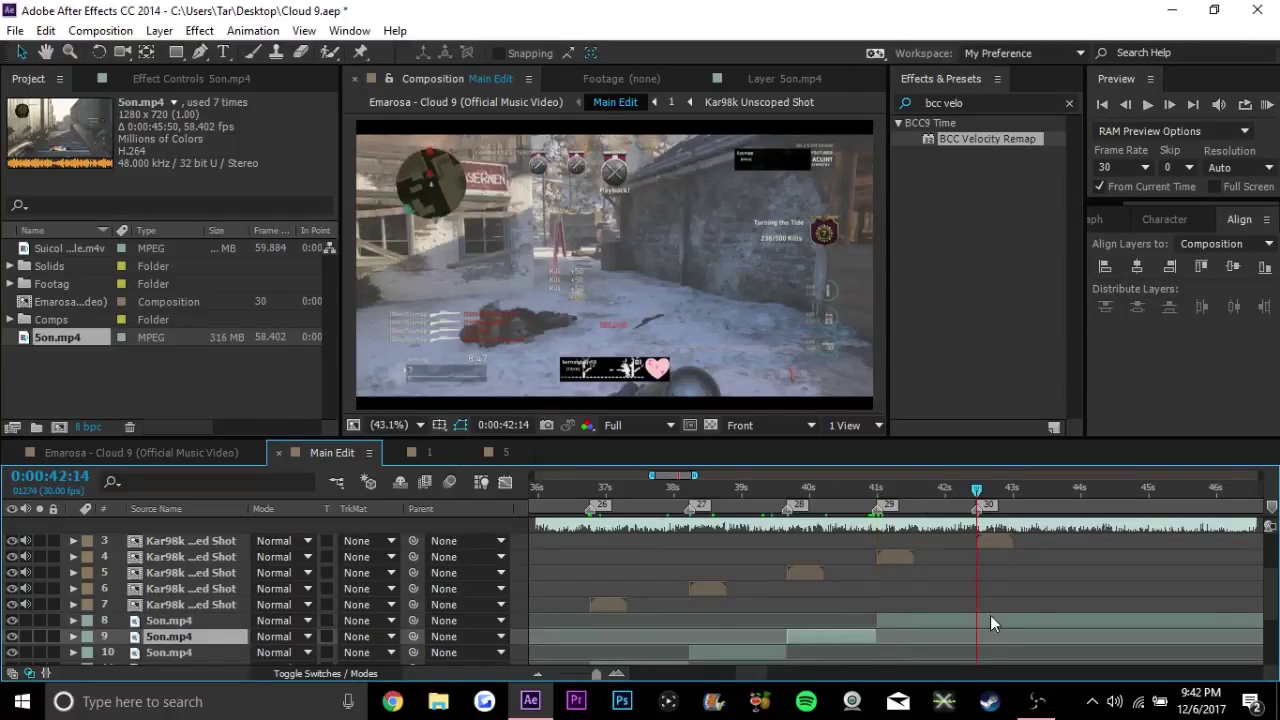
pyautogui.click(980, 621)
pyautogui.hotkey('alt', ']')
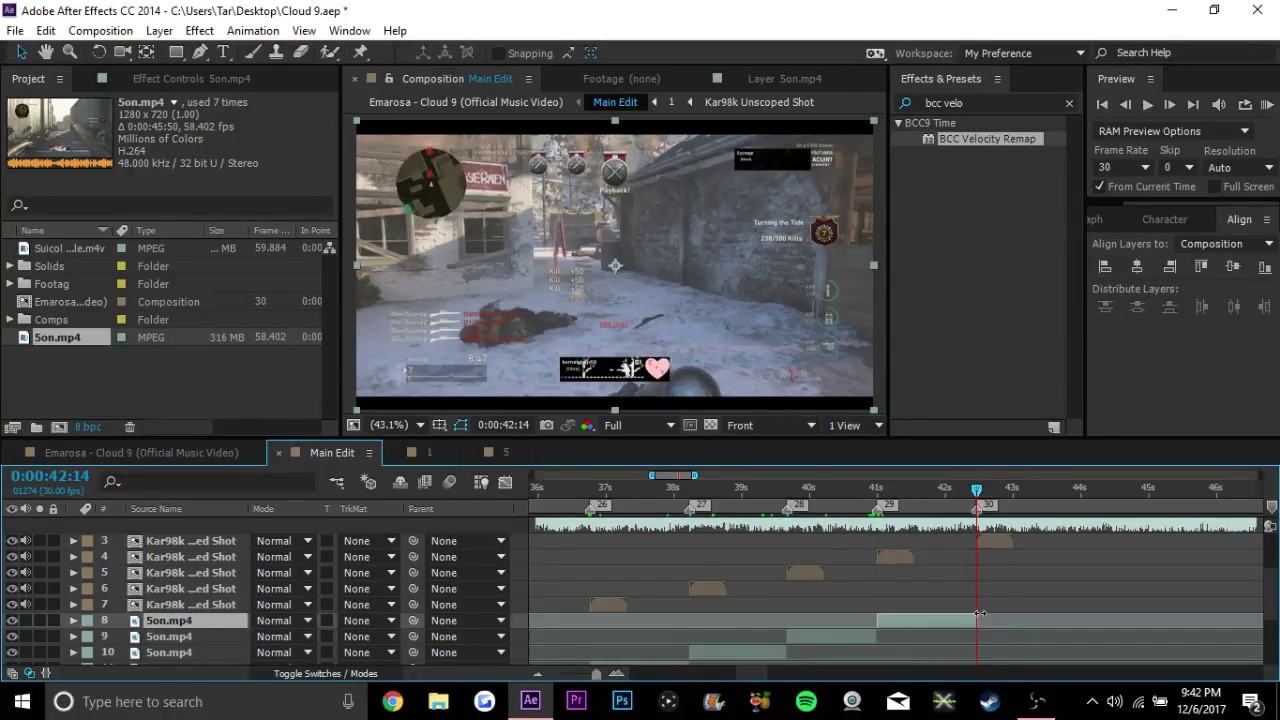
# Delete the Kar98k shot layer located at marker 30
pyautogui.click(1002, 548)
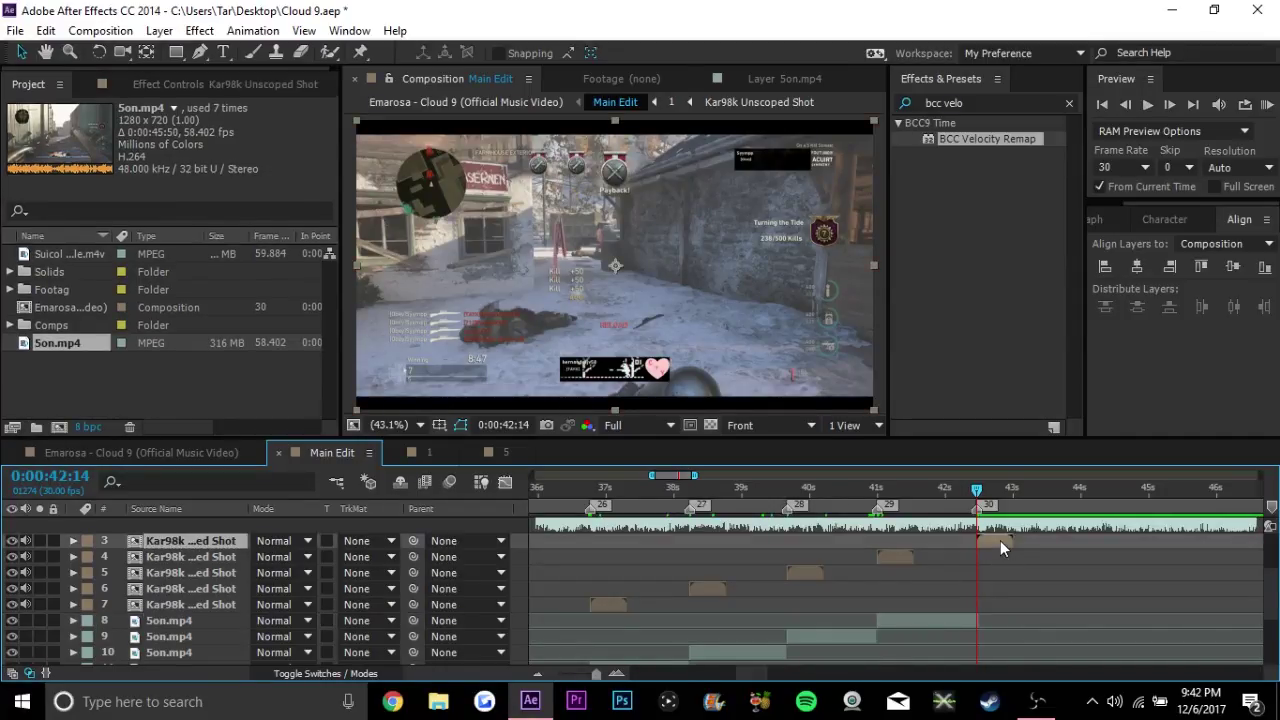
pyautogui.press('Delete')
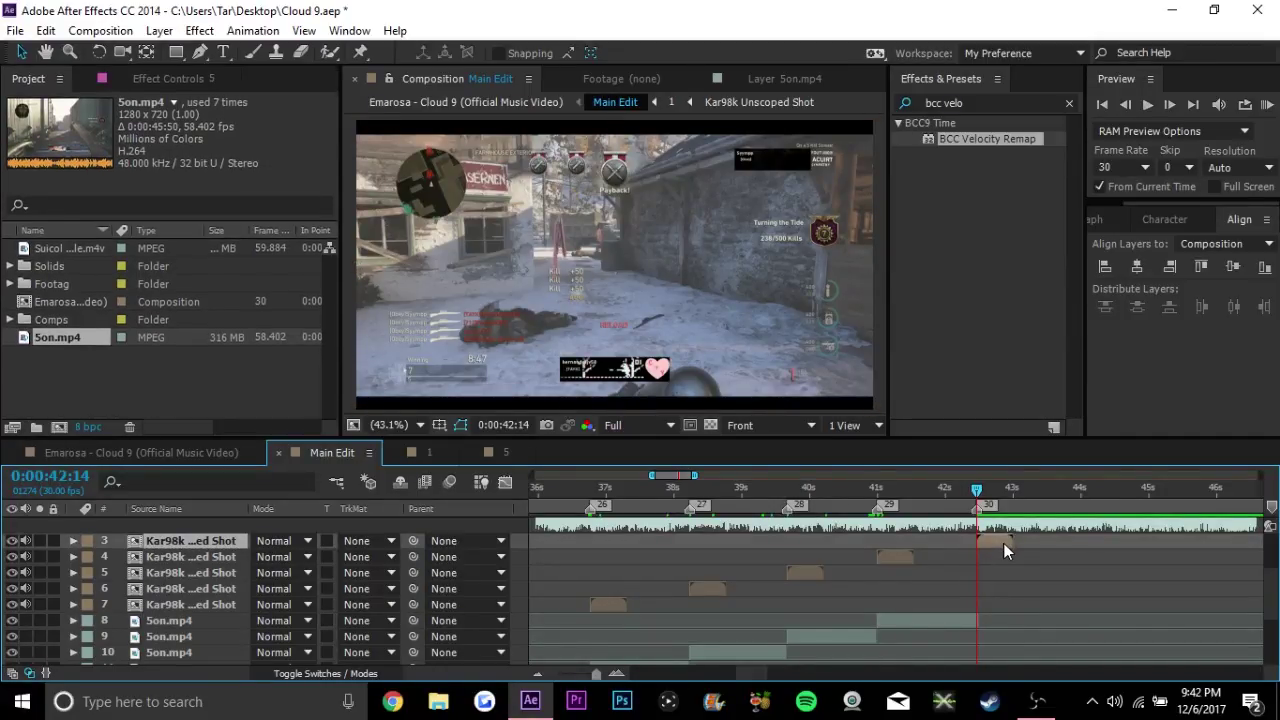
# Preview the split 5on.mp4 segments from marker 25 and examine their timing against the audio waveform around marker 28
pyautogui.scroll(-2, 691, 593)
pyautogui.click(537, 673)
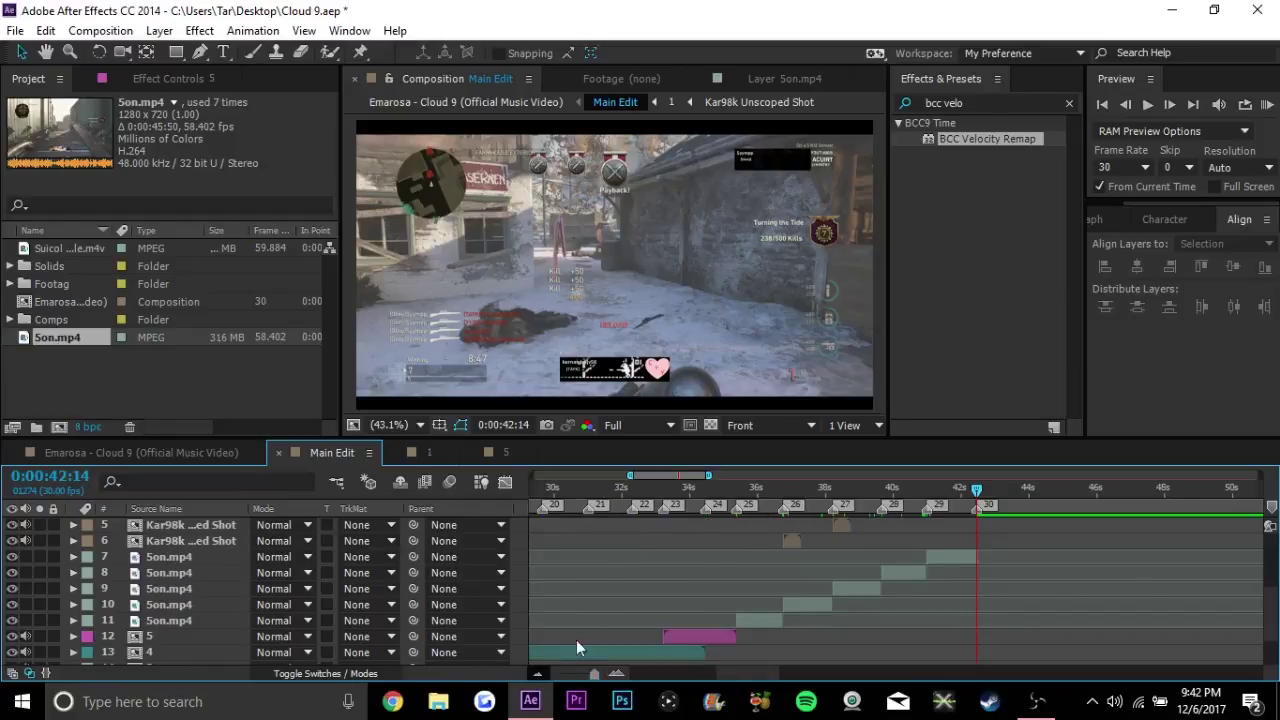
pyautogui.click(734, 488)
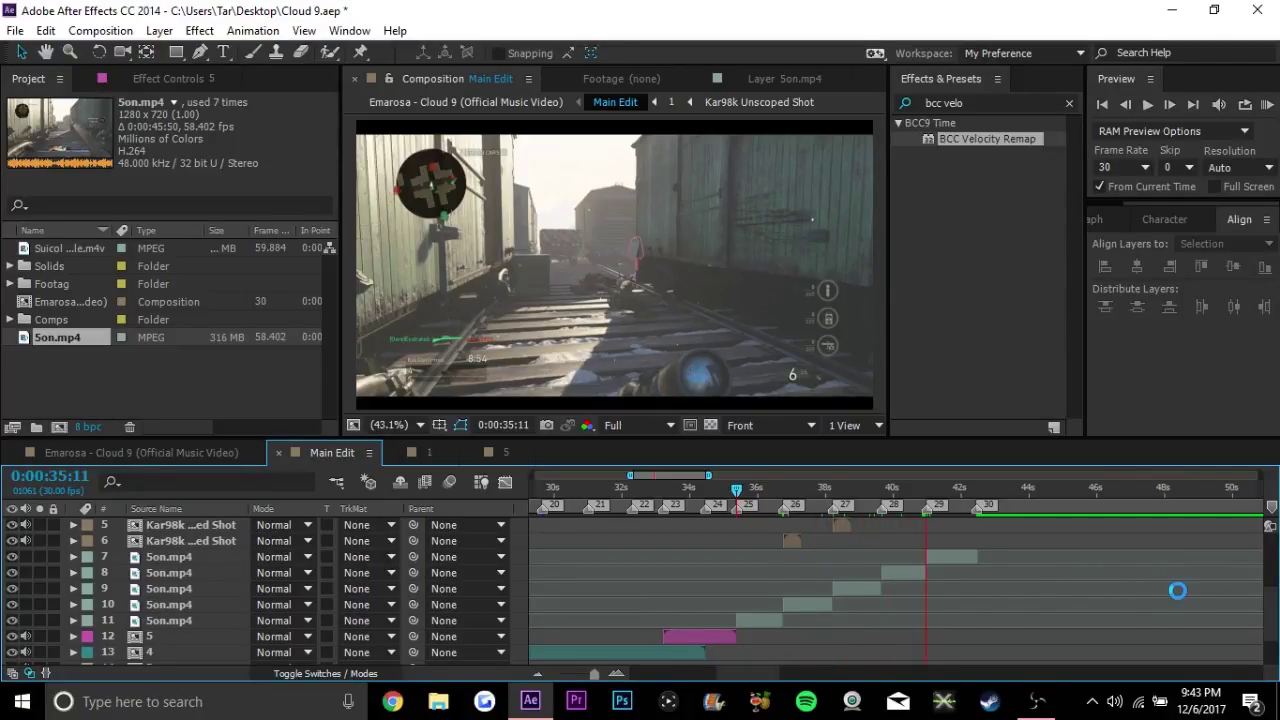
pyautogui.press('l')
pyautogui.press('l')
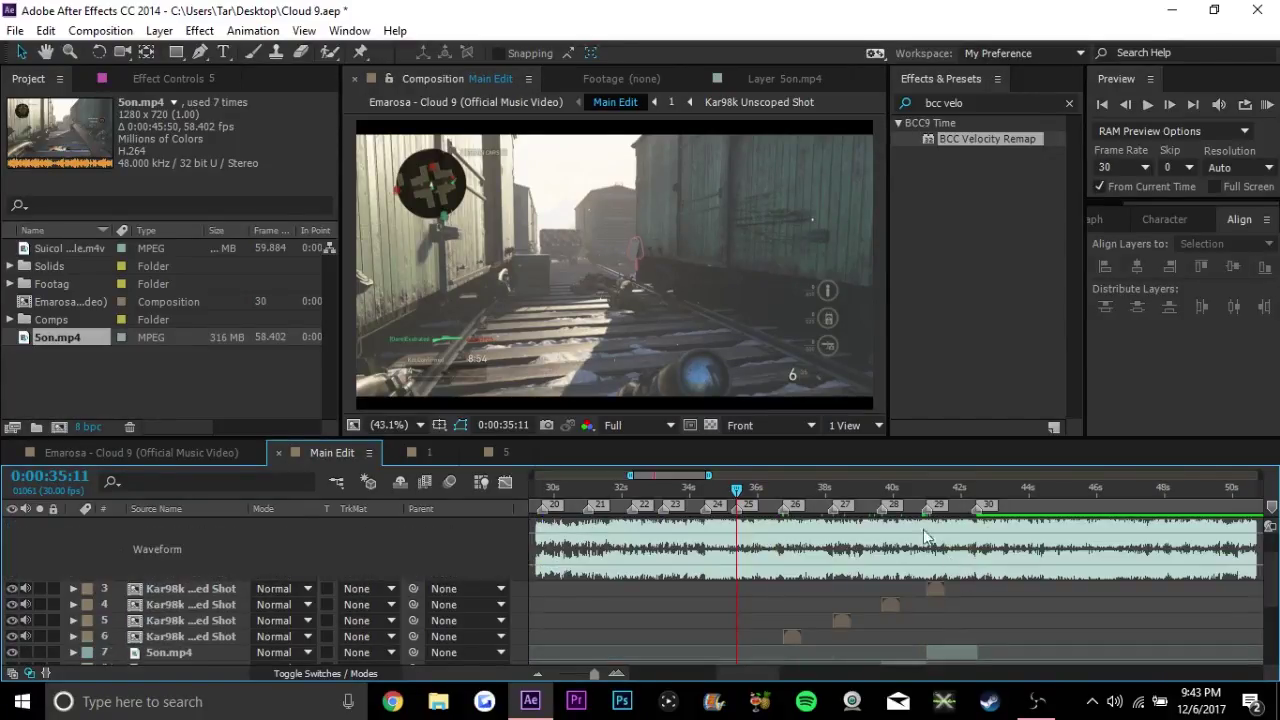
pyautogui.click(882, 489)
pyautogui.moveTo(592, 677); pyautogui.dragTo(598, 675)
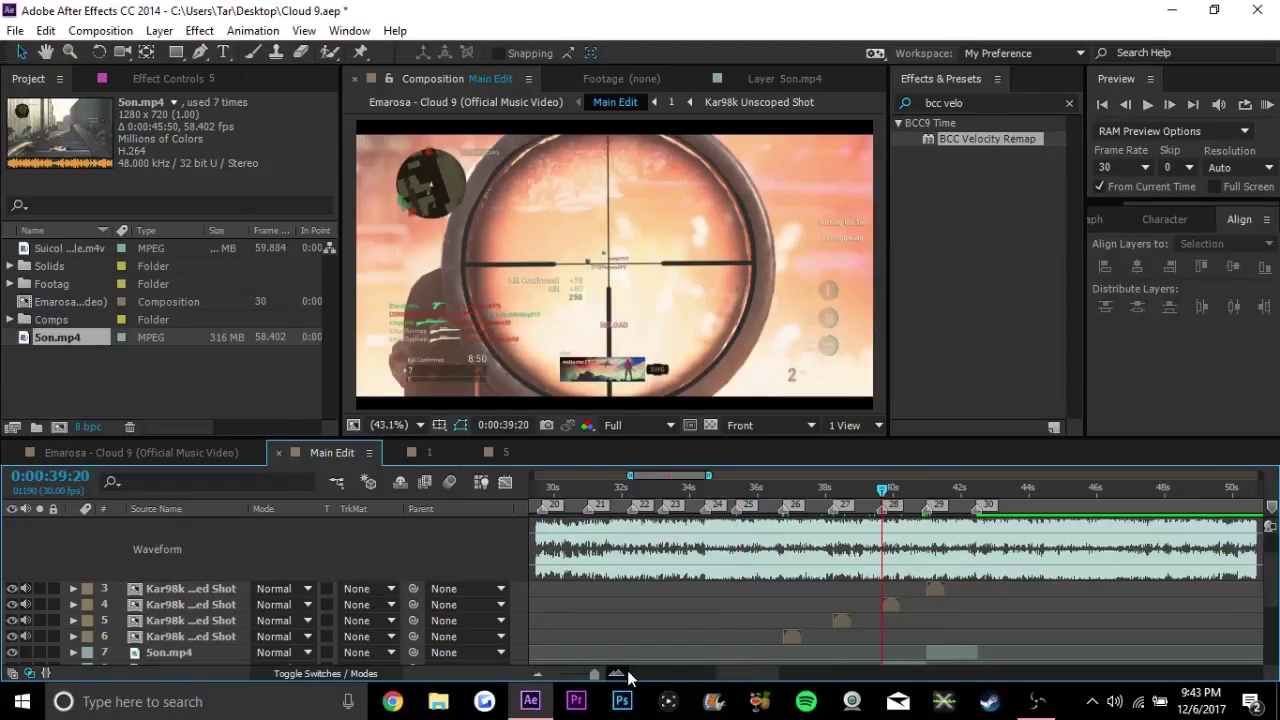
pyautogui.moveTo(928, 489); pyautogui.dragTo(883, 490)
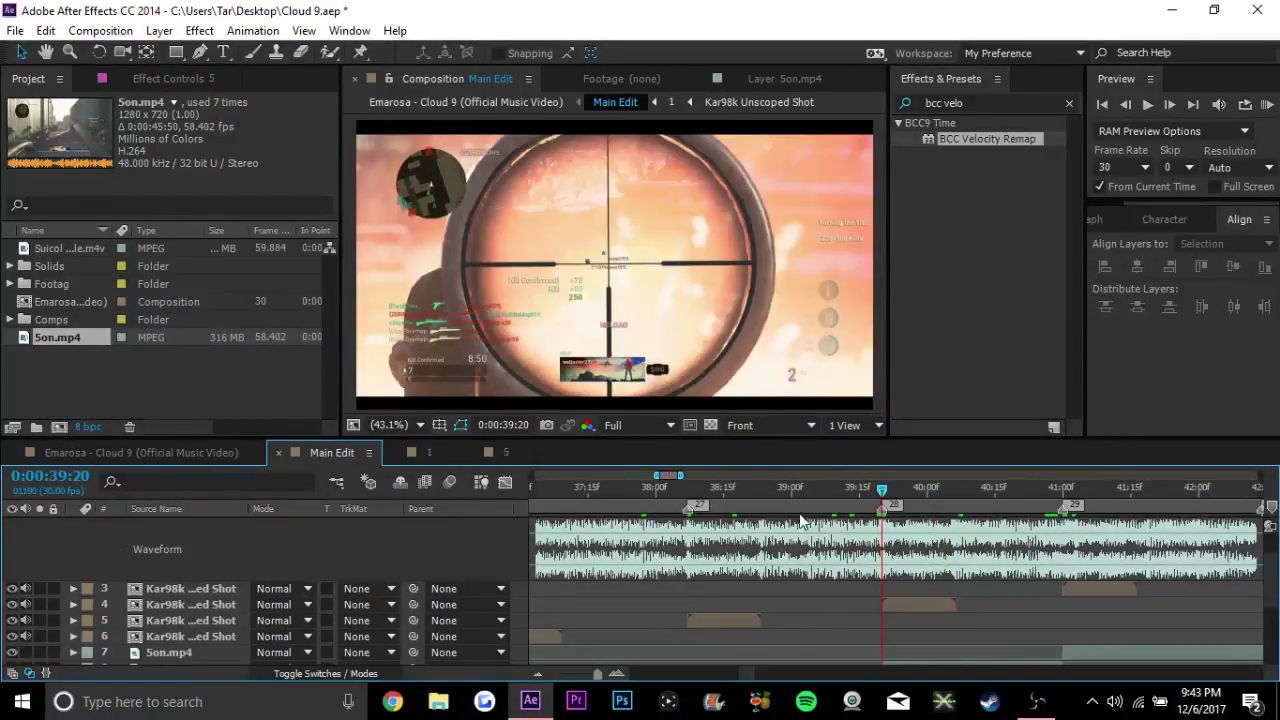
# Time-stretch the 5on.mp4 segment that starts at marker 25 with a stretch factor of 150
pyautogui.scroll(-2, 659, 568)
pyautogui.click(540, 670)
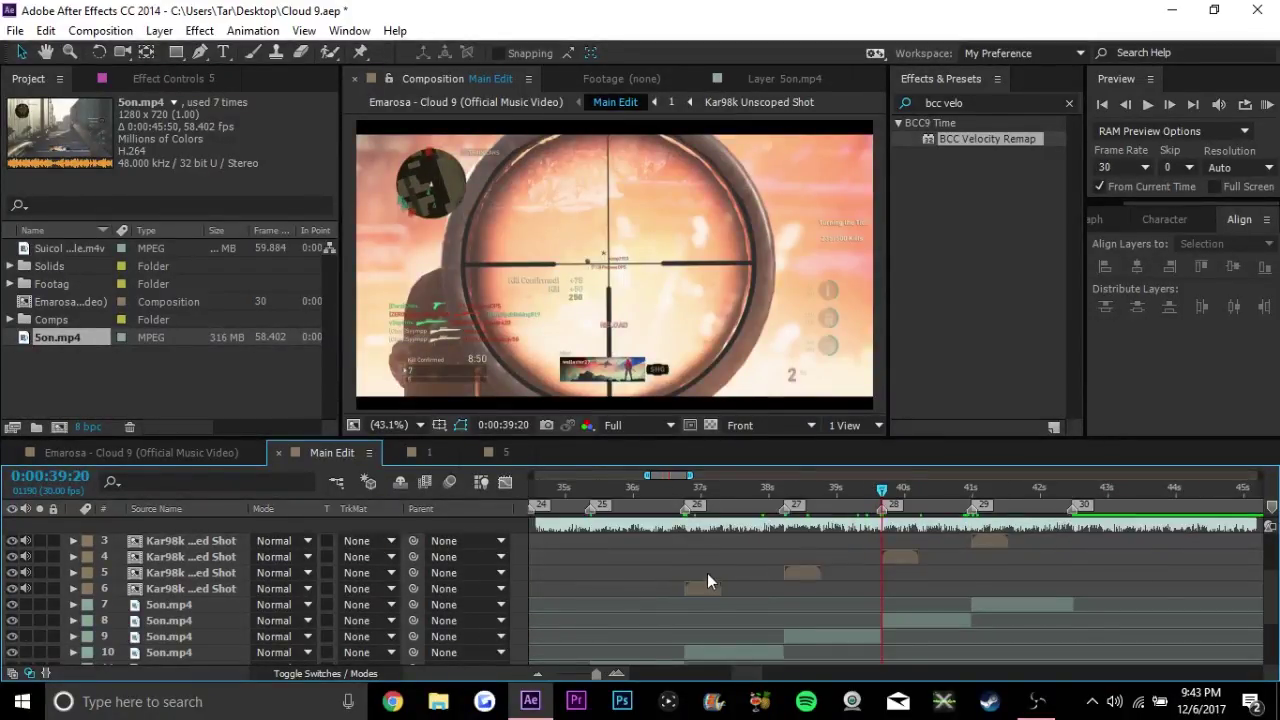
pyautogui.scroll(-1, 707, 573)
pyautogui.click(590, 490)
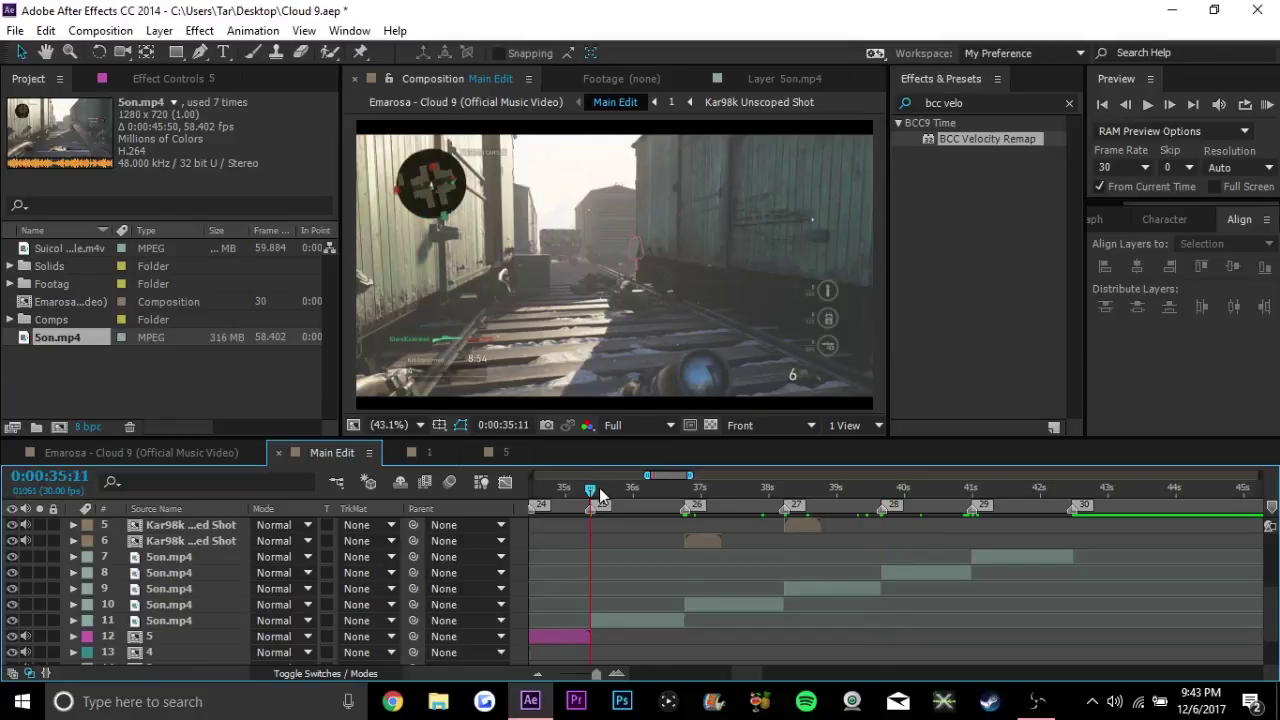
pyautogui.click(627, 620)
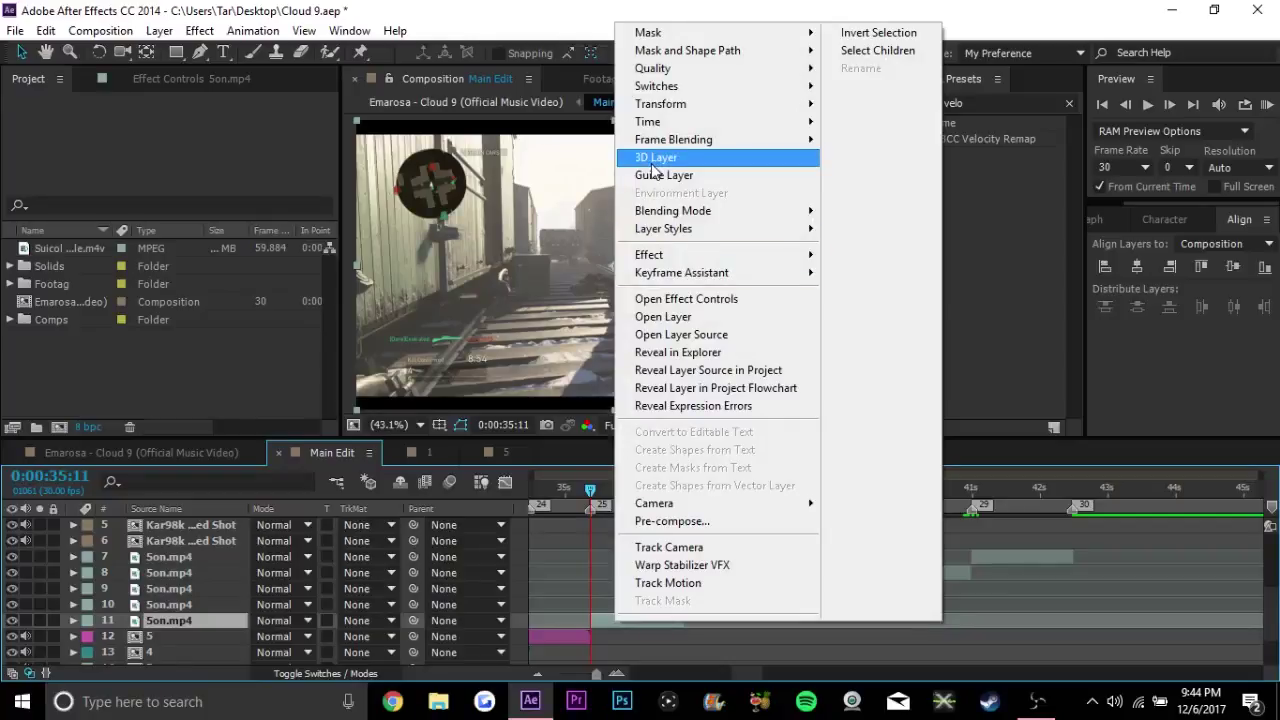
pyautogui.moveTo(664, 124)
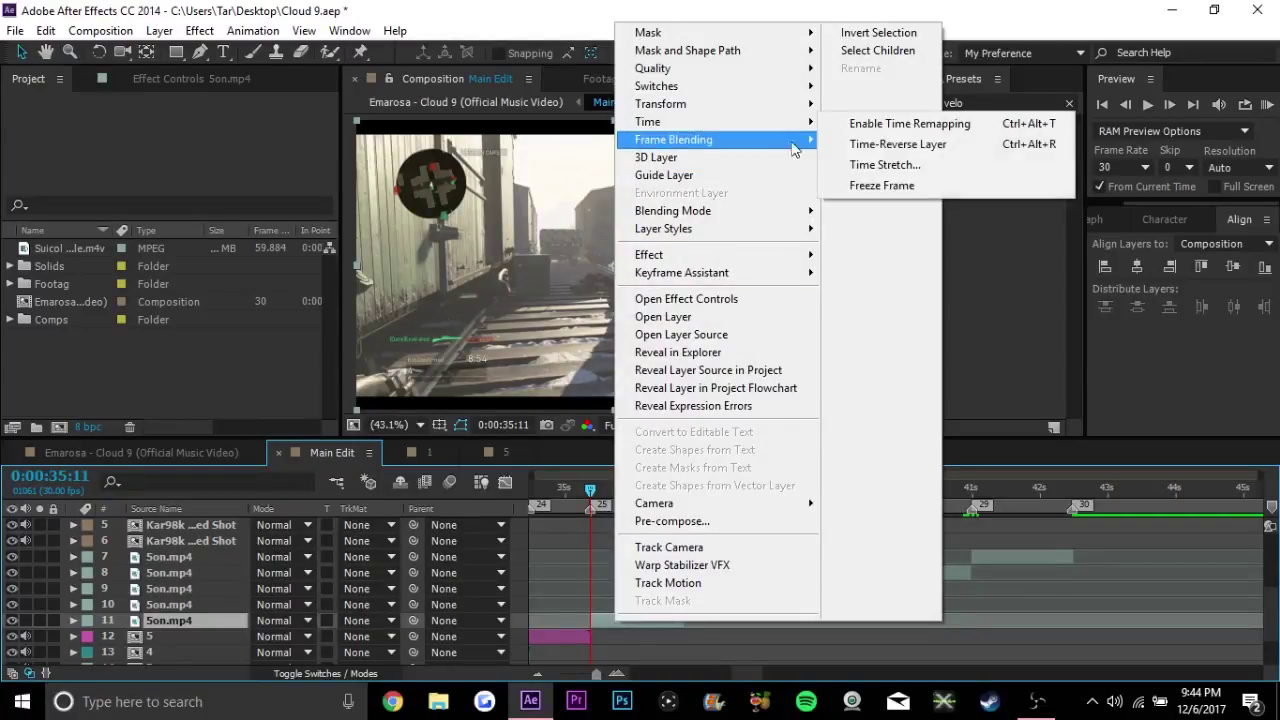
pyautogui.click(850, 163)
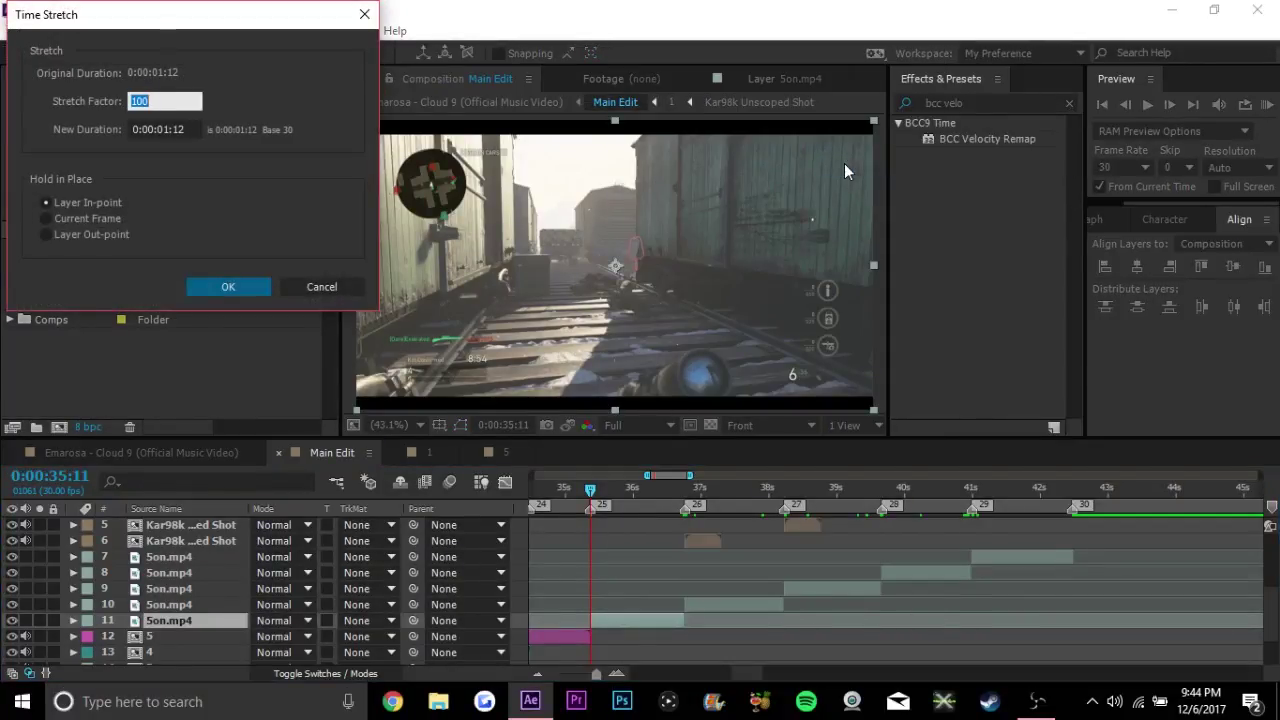
pyautogui.write('150')
pyautogui.press('Return')
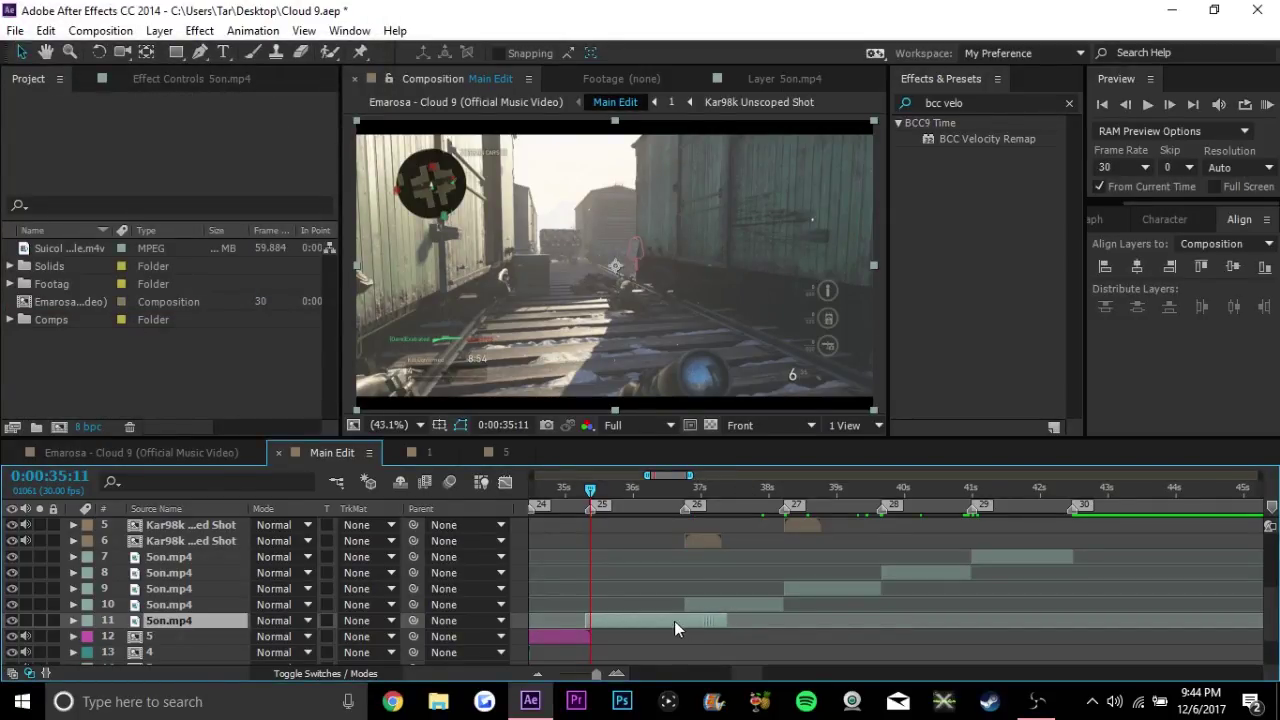
# Fit the stretched 5on.mp4 segment between markers 25 and 26 by sliding it and trimming its start, and set the current time to 0:00:36:23
pyautogui.moveTo(669, 620)
pyautogui.mouseDown()
pyautogui.moveTo(654, 618)
pyautogui.moveTo(664, 614)
pyautogui.mouseUp()
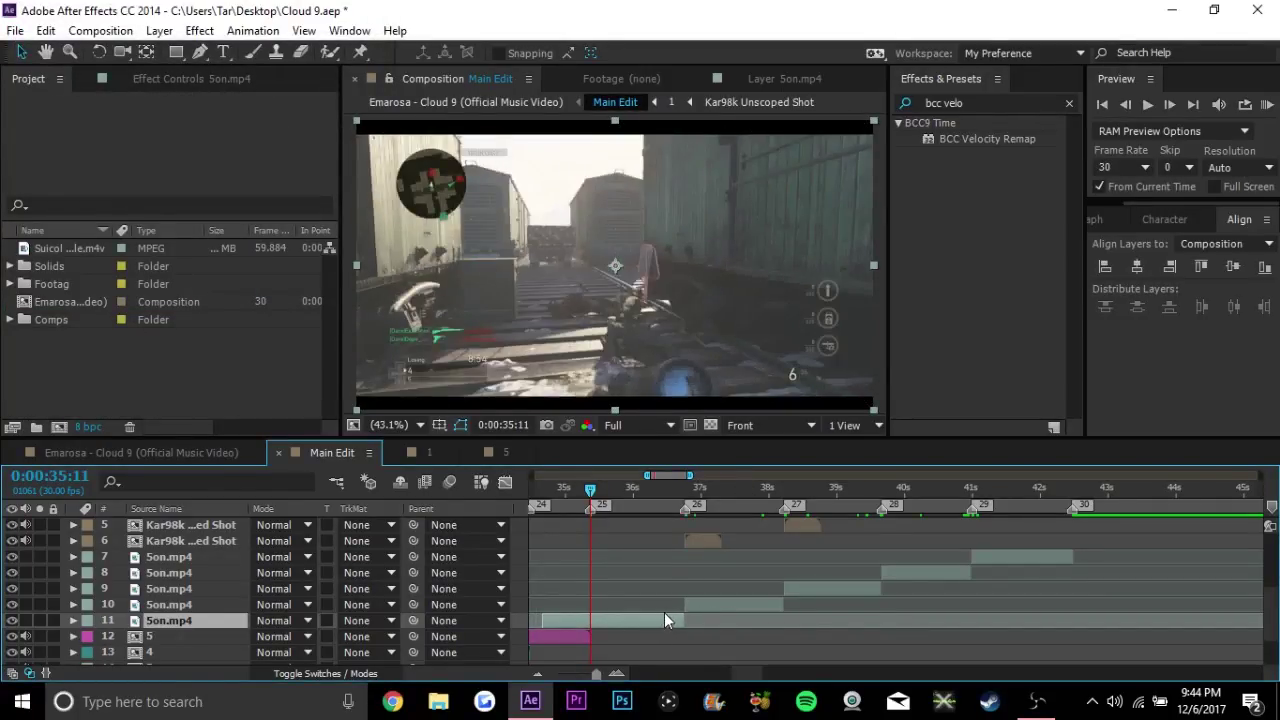
pyautogui.hotkey('alt', '[')
pyautogui.moveTo(591, 489); pyautogui.dragTo(686, 490)
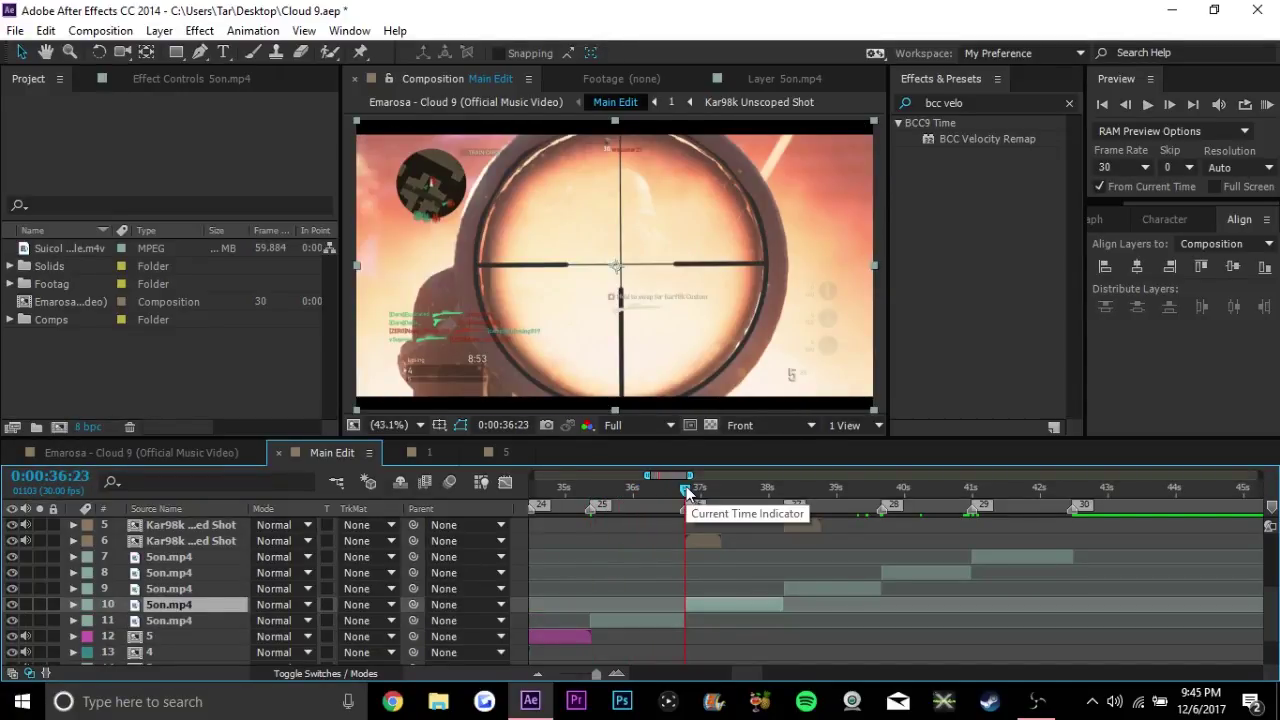
# Search the effects for "twixtor" and apply Twixtor Pro to the 5on.mp4 segment that starts at marker 26
pyautogui.doubleClick(971, 102)
pyautogui.press('BackSpace')
pyautogui.press('BackSpace')
pyautogui.press('BackSpace')
pyautogui.press('BackSpace')
pyautogui.press('BackSpace')
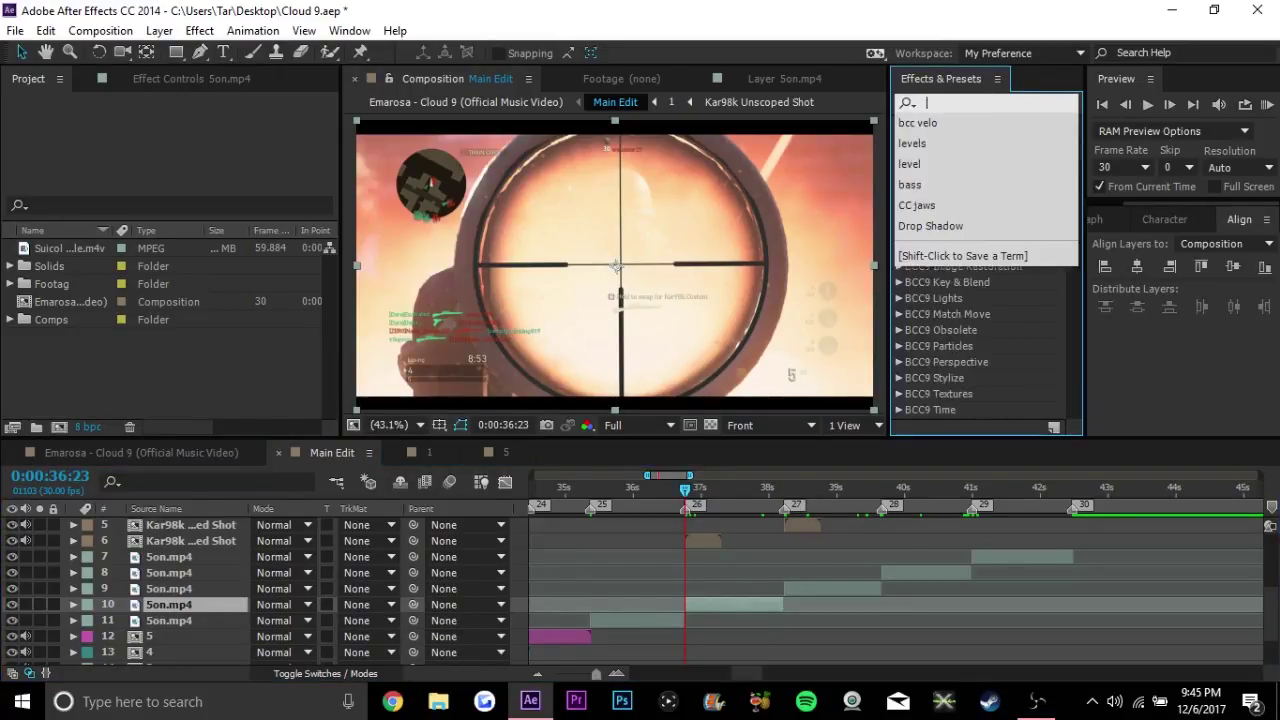
pyautogui.write('twixtor')
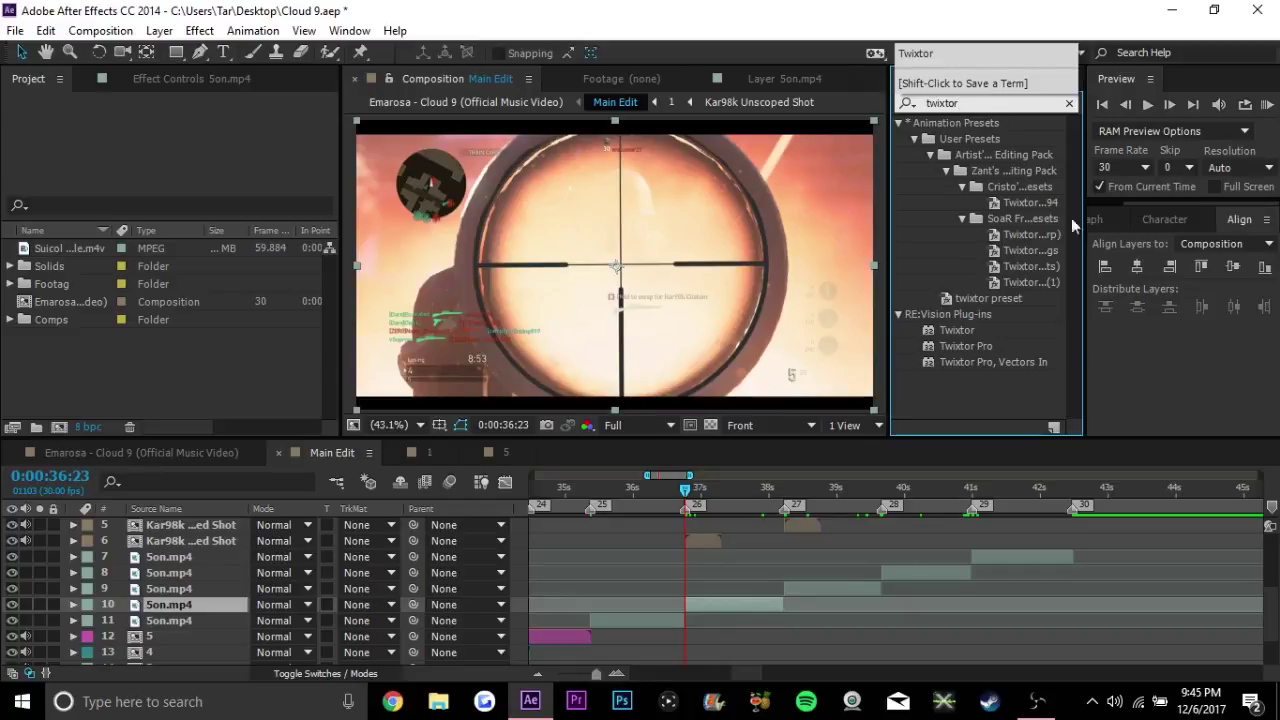
pyautogui.doubleClick(978, 350)
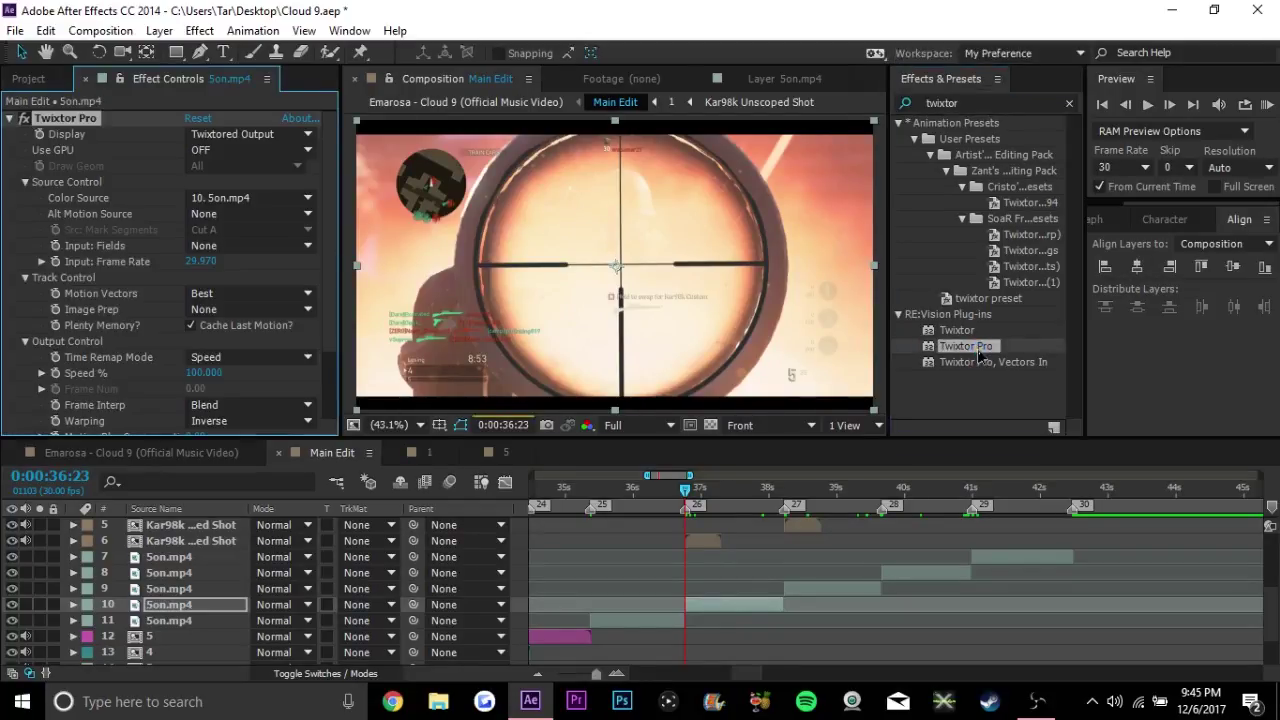
# Try a Twixtor Pro input frame rate of 60 and remove the effect from the segment
pyautogui.click(190, 261)
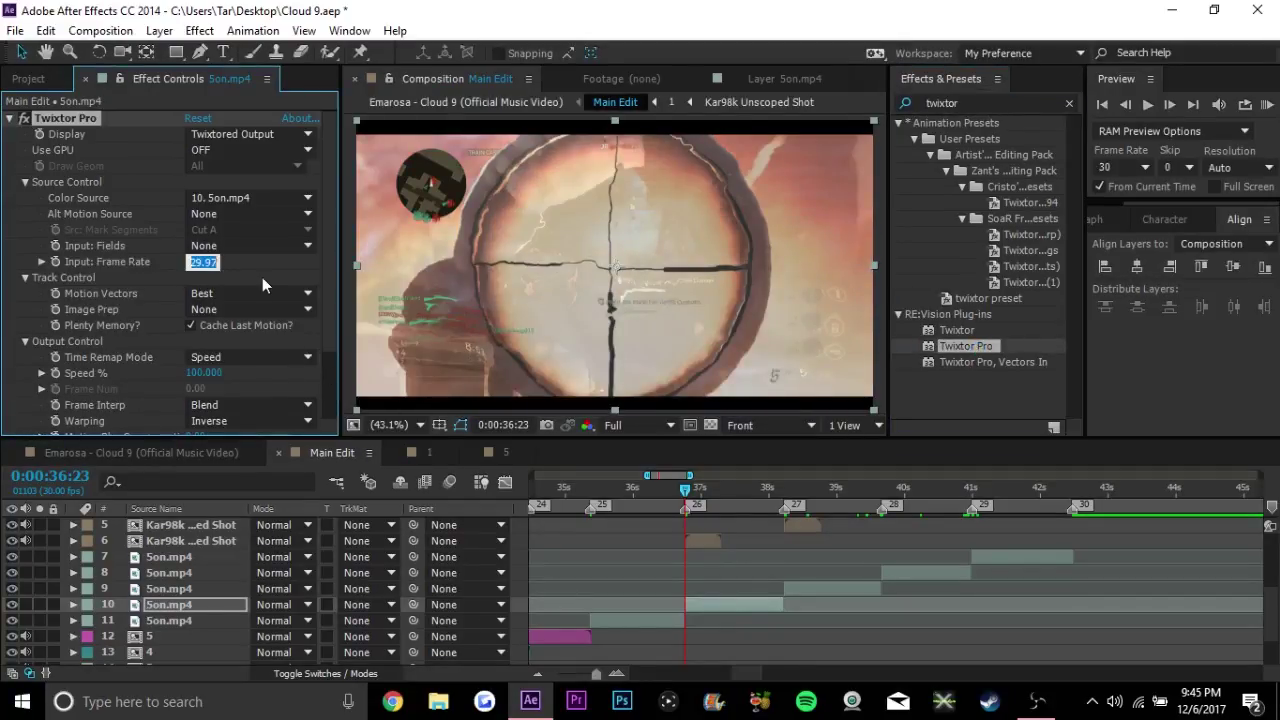
pyautogui.write('60')
pyautogui.press('Return')
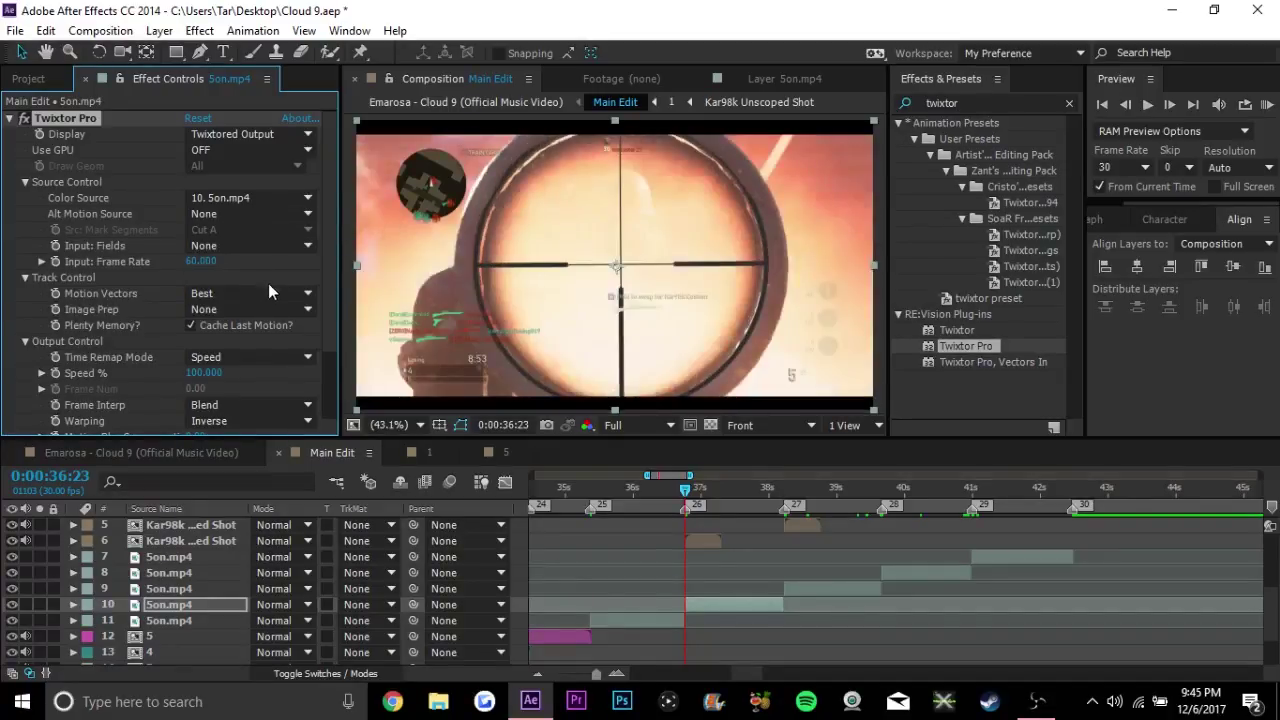
pyautogui.click(268, 293)
pyautogui.click(268, 313)
pyautogui.click(194, 325)
pyautogui.press('Delete')
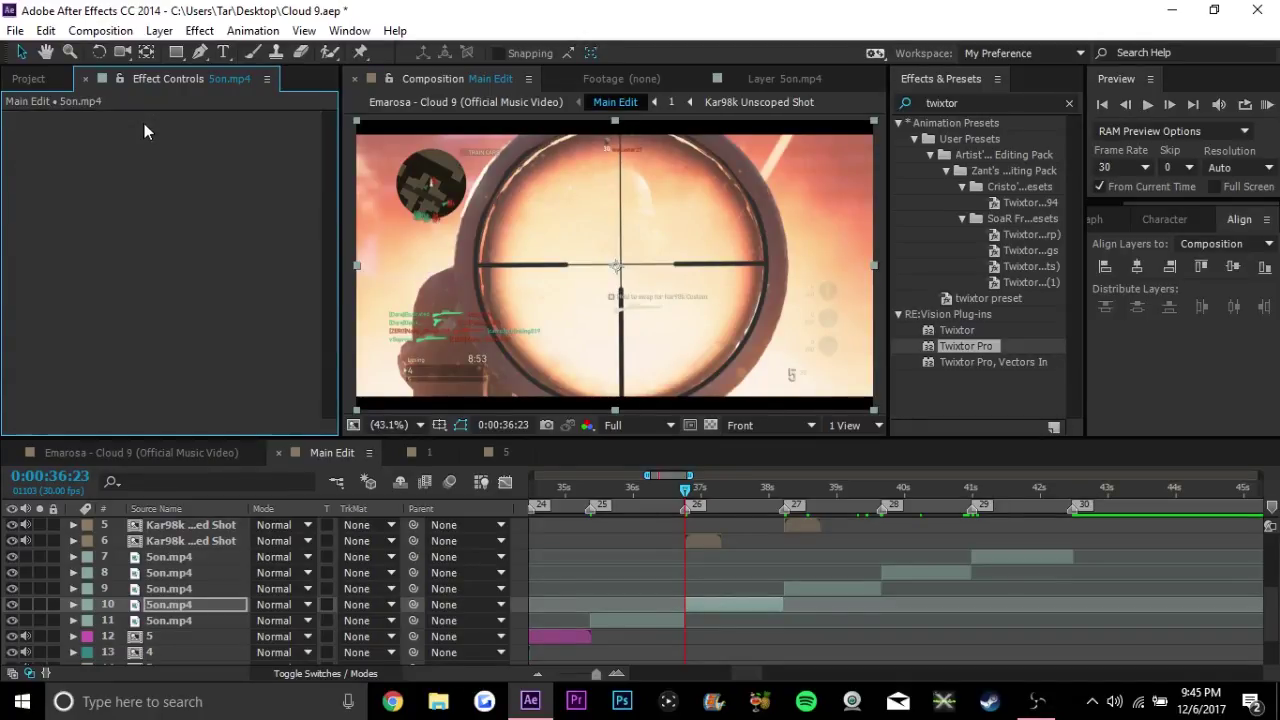
# Search the effects for "bcc velo" and apply BCC Velocity Remap to the 5on.mp4 segment that starts at marker 26
pyautogui.click(1008, 101)
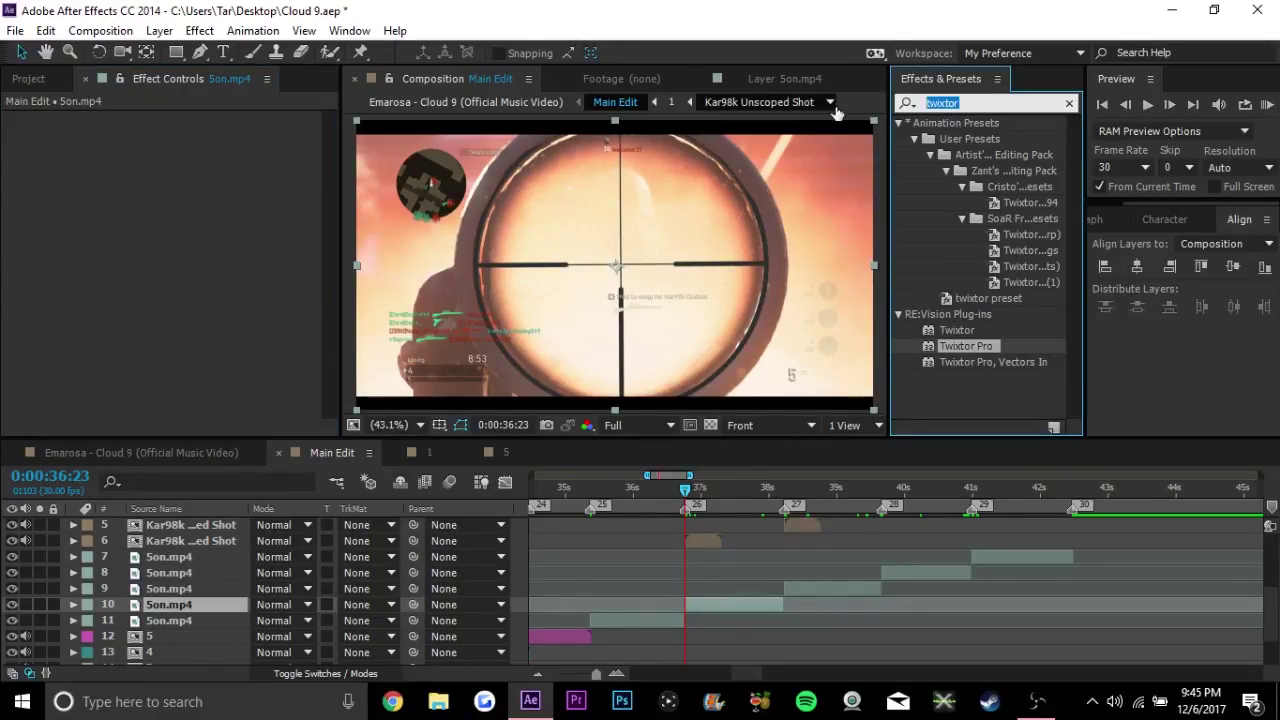
pyautogui.press('BackSpace')
pyautogui.write('bcc ')
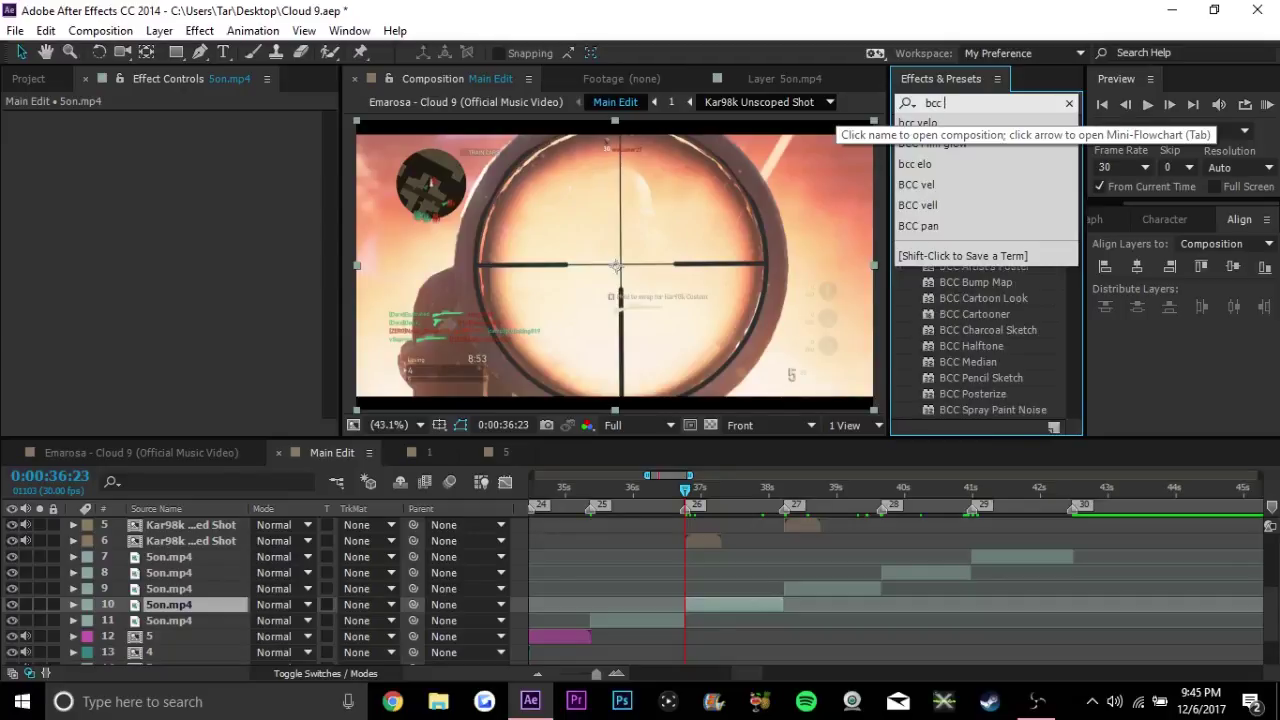
pyautogui.write('velo')
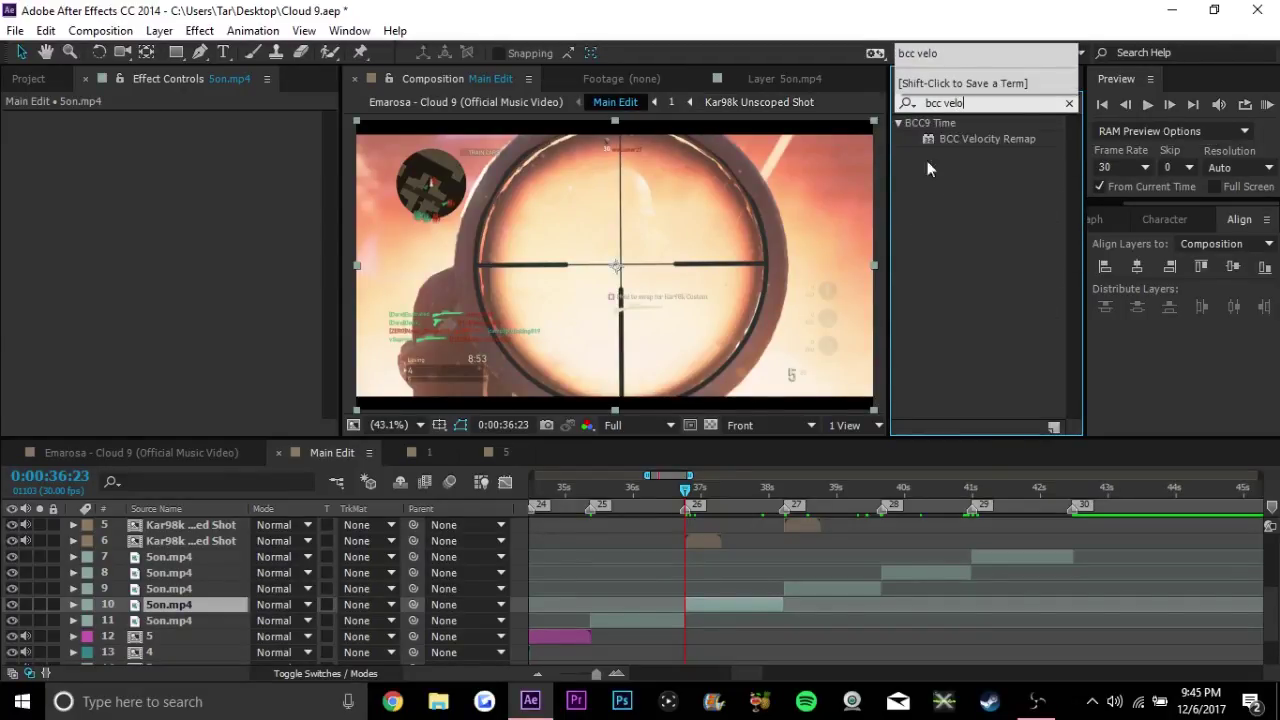
pyautogui.click(937, 161)
pyautogui.doubleClick(976, 139)
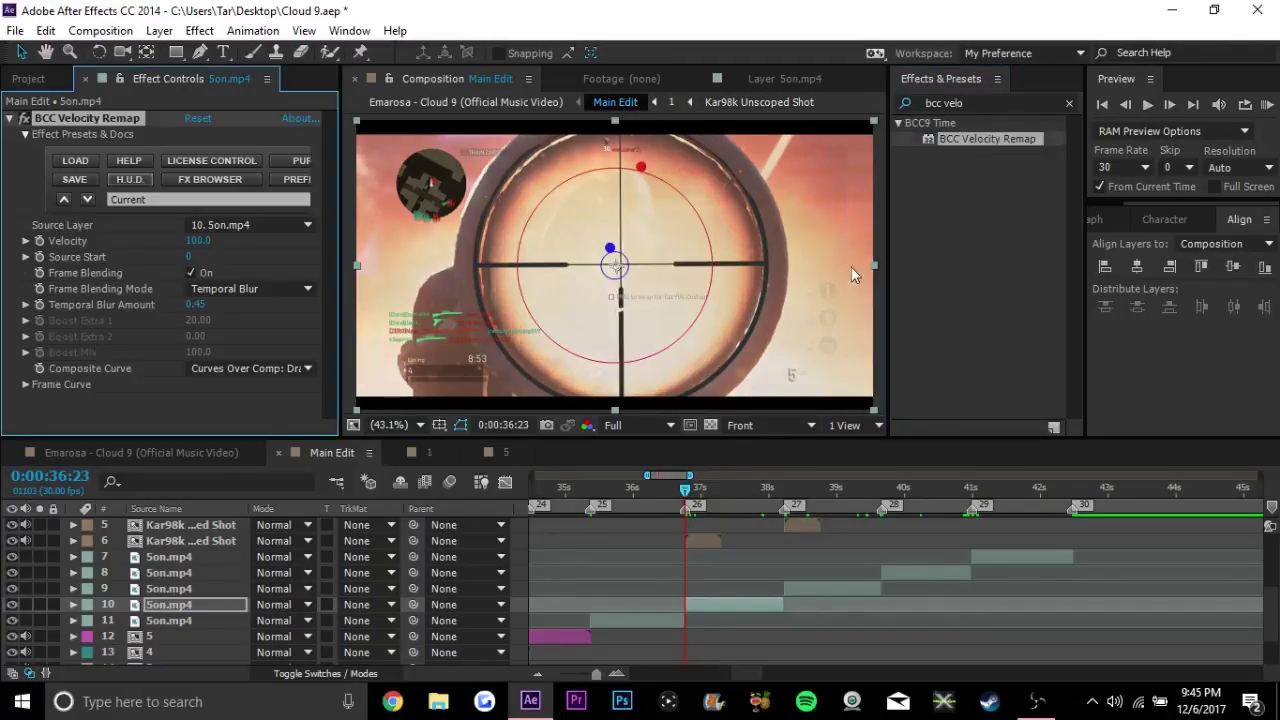
# Turn off BCC Velocity Remap frame blending, start Velocity keyframing at 0:00:36:23, and set Velocity to 200 one frame on
pyautogui.click(191, 273)
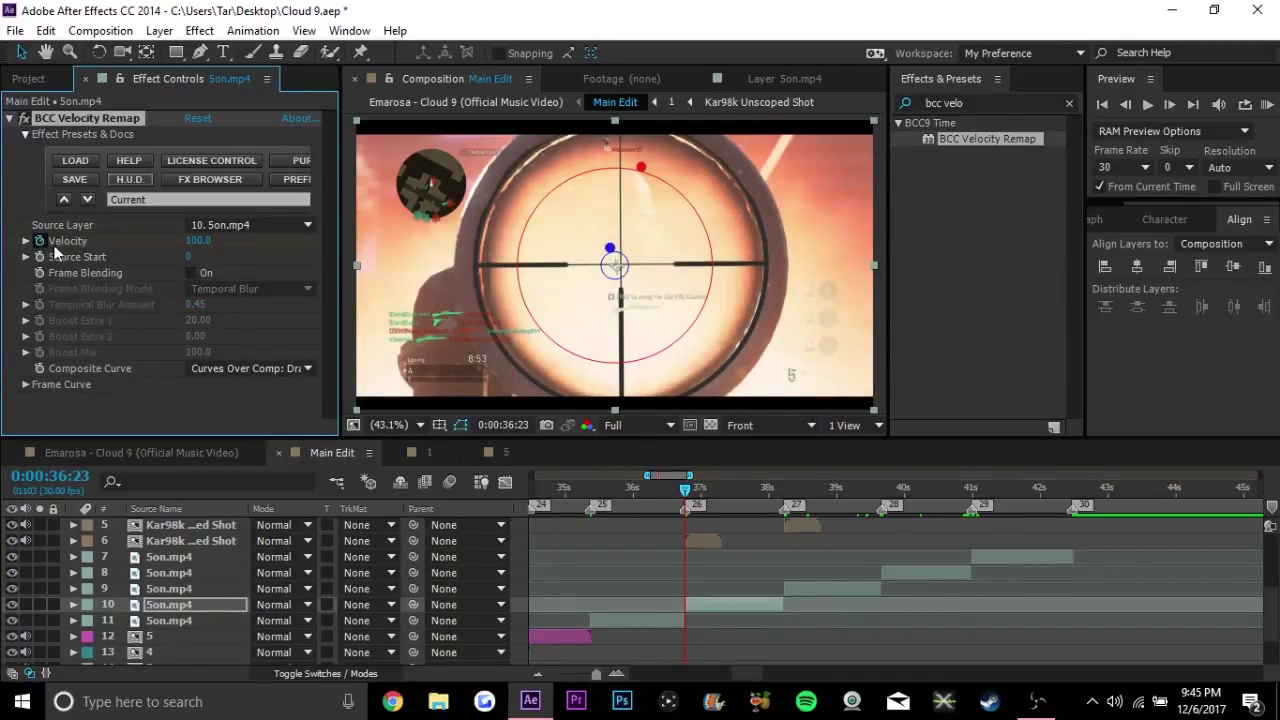
pyautogui.click(1169, 105)
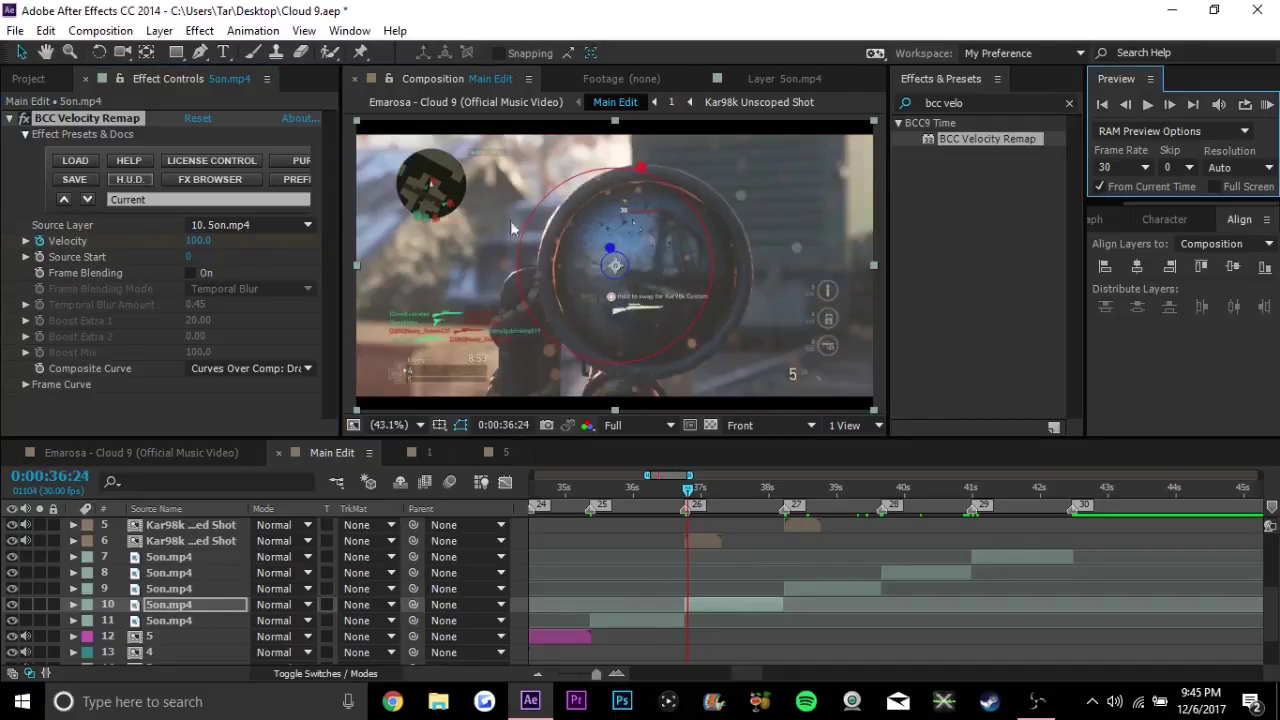
pyautogui.click(199, 241)
pyautogui.write('200')
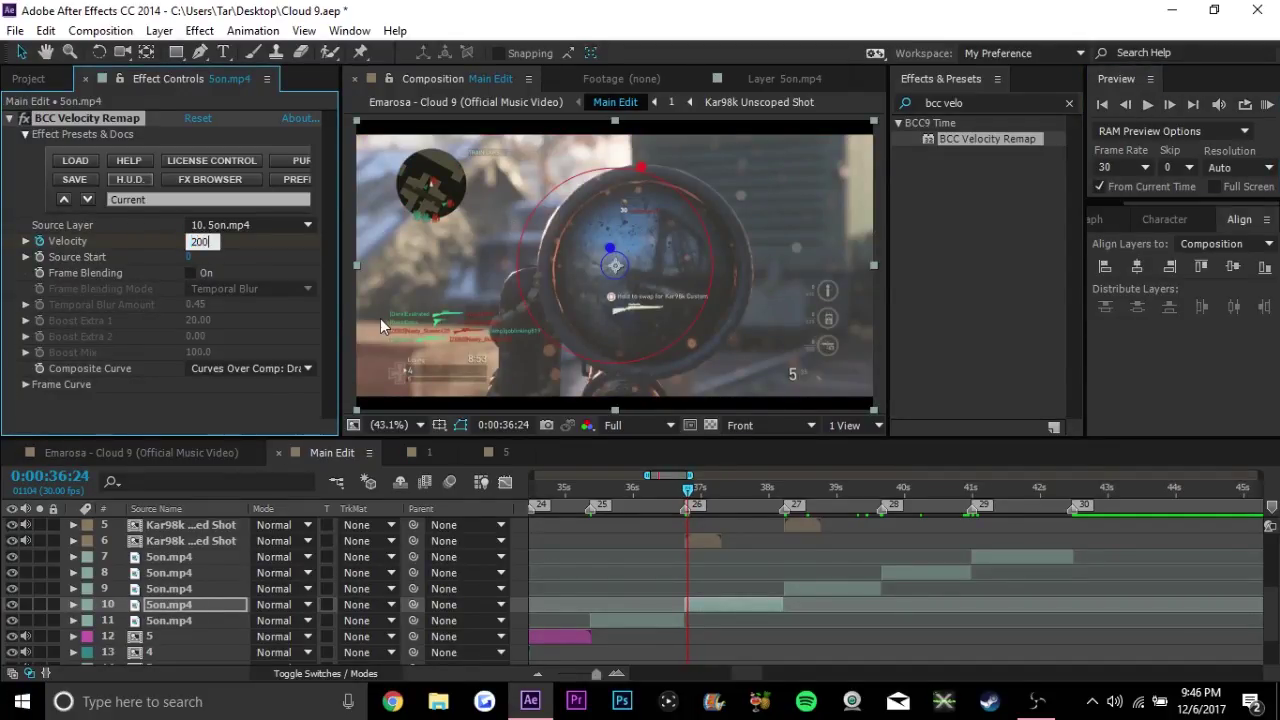
pyautogui.press('Return')
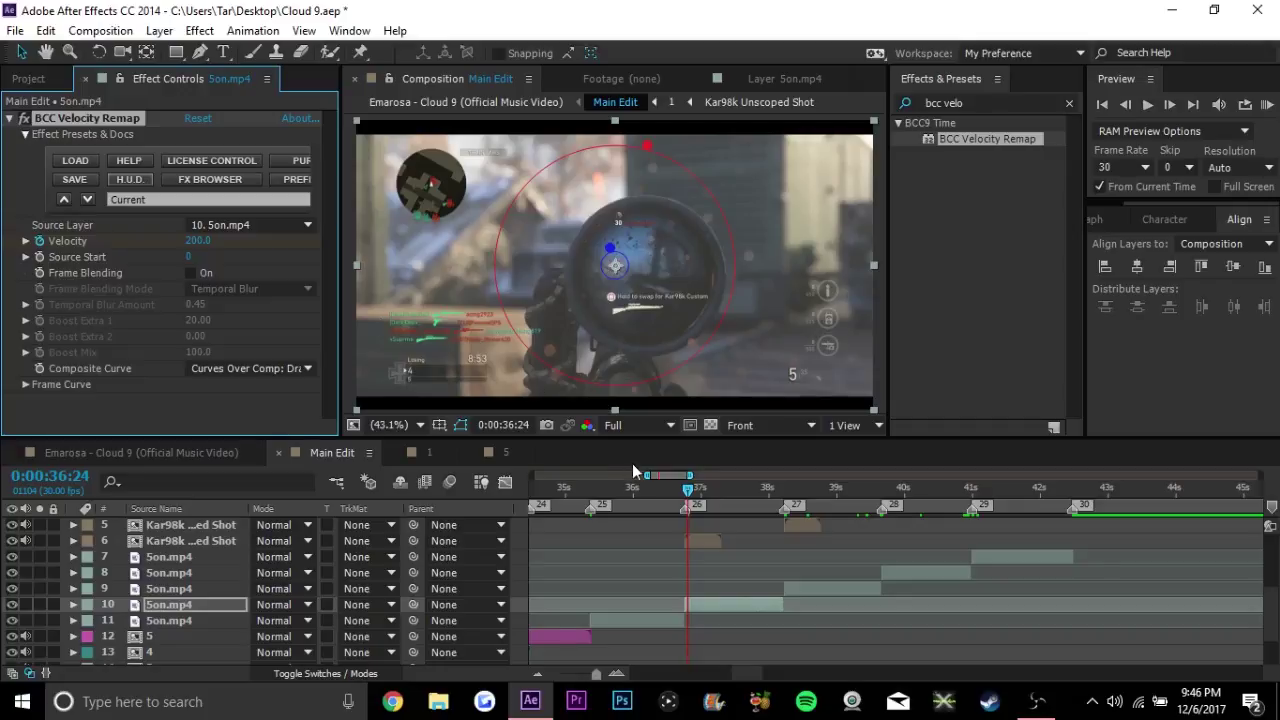
# Add Velocity keyframes of 200 at 0:00:37:17 and 0:00:38:06 on the 5on.mp4 segment, and shift the middle one slightly earlier
pyautogui.press('u')
pyautogui.moveTo(727, 492); pyautogui.dragTo(740, 505)
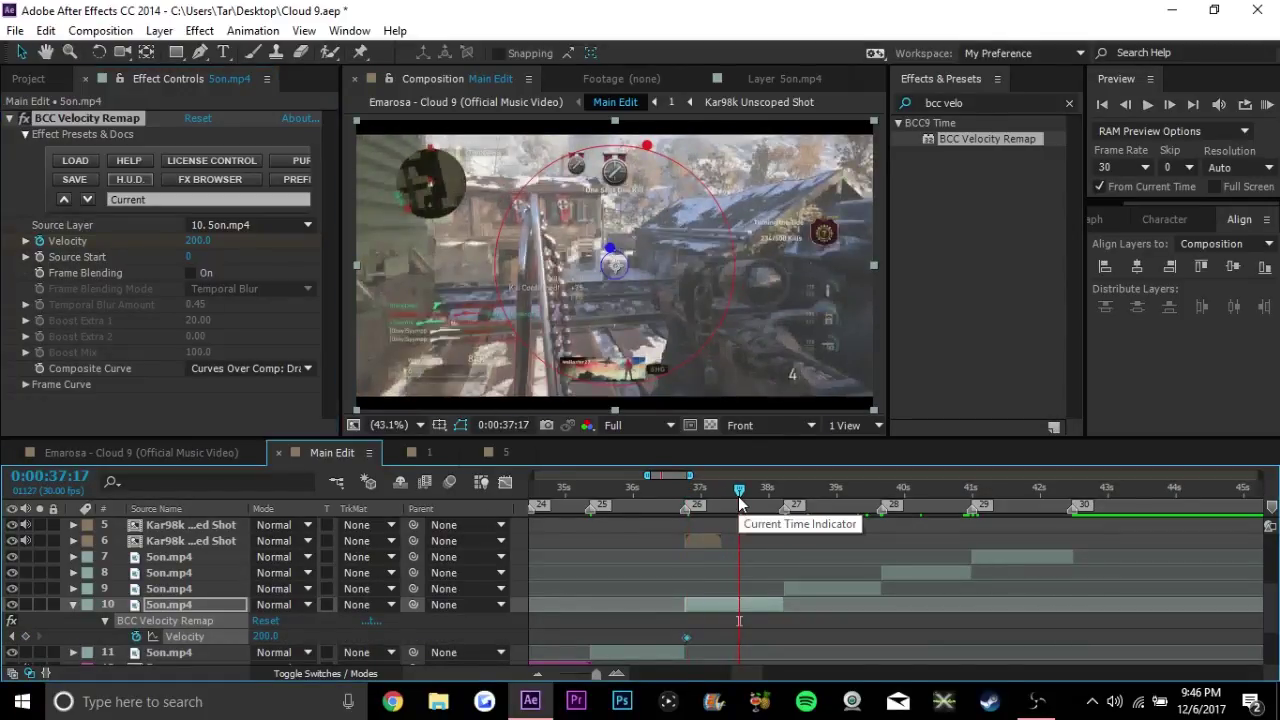
pyautogui.click(782, 495)
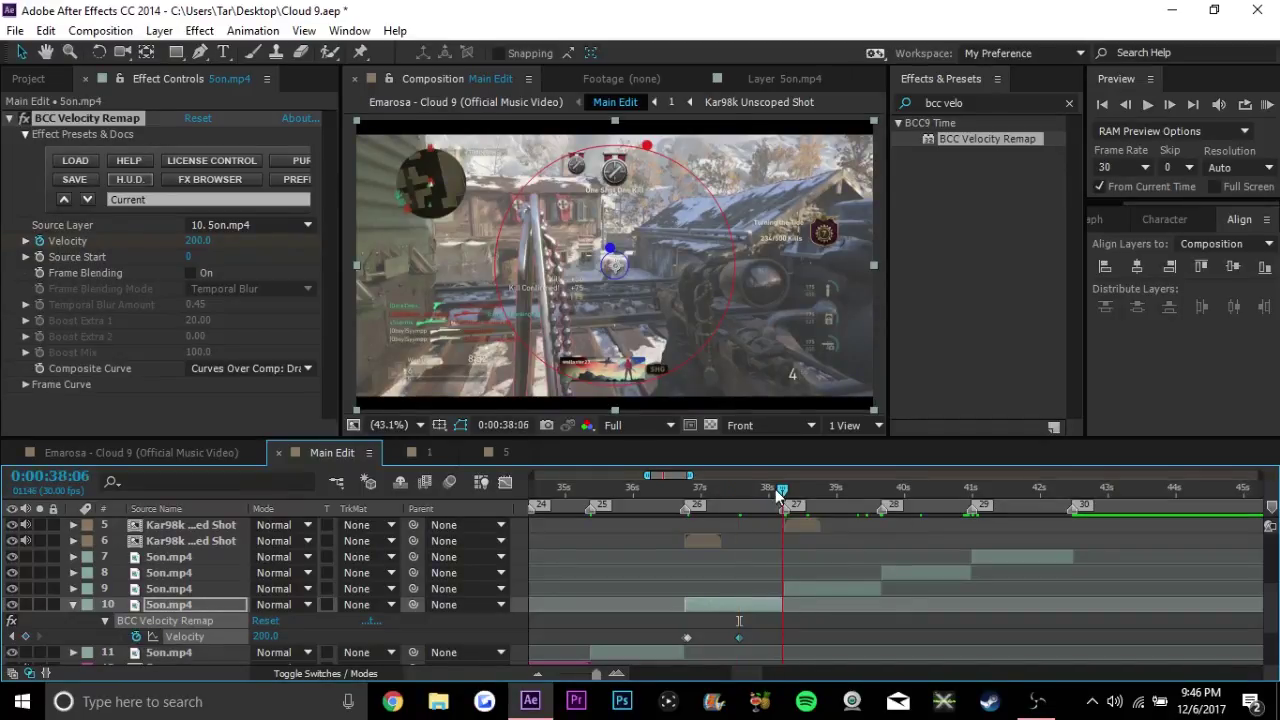
pyautogui.hotkey('ctrl', 'v')
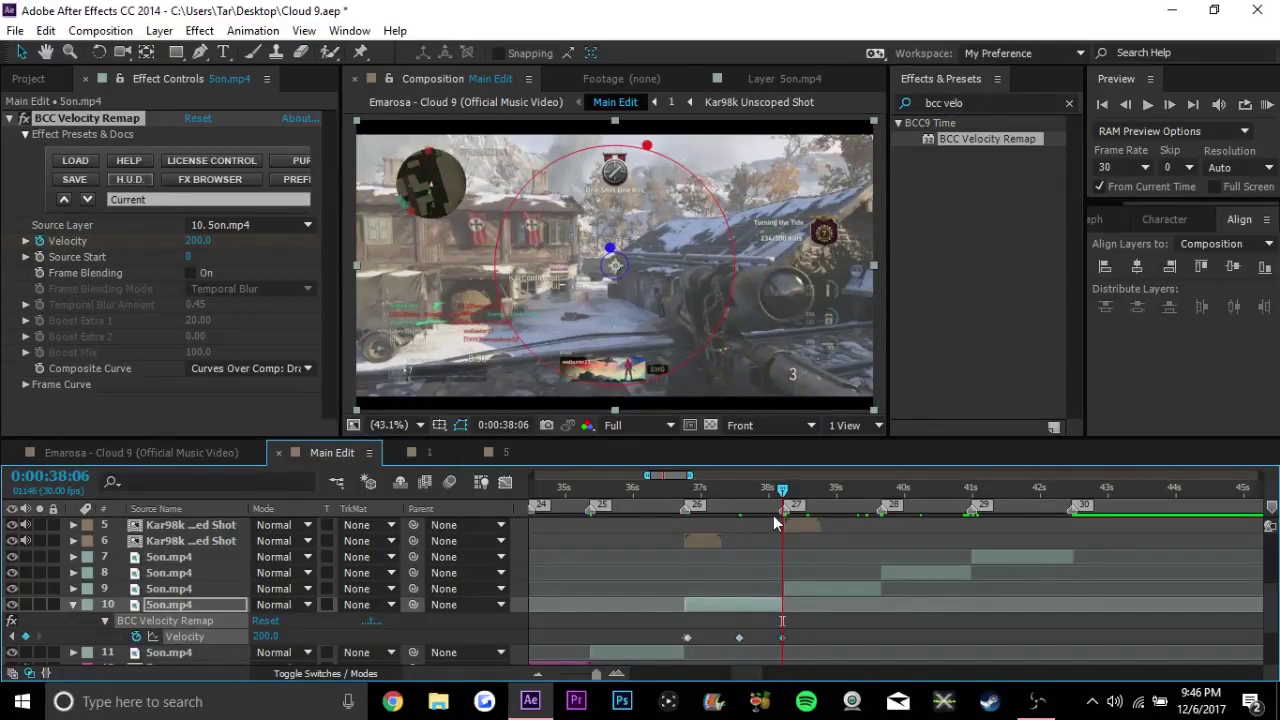
pyautogui.moveTo(712, 505); pyautogui.dragTo(740, 503)
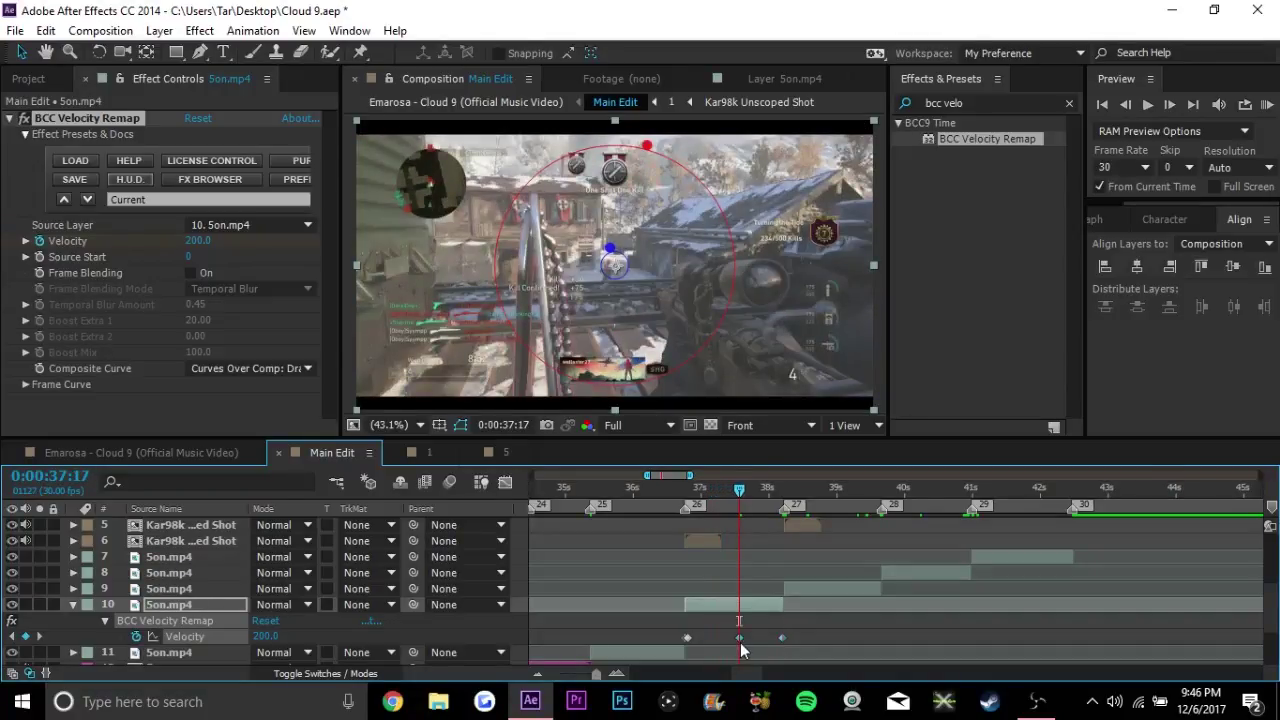
pyautogui.click(738, 637)
# Set Velocity to 50 at 0:00:37:04 and again at 0:00:37:24
pyautogui.moveTo(714, 510); pyautogui.dragTo(710, 503)
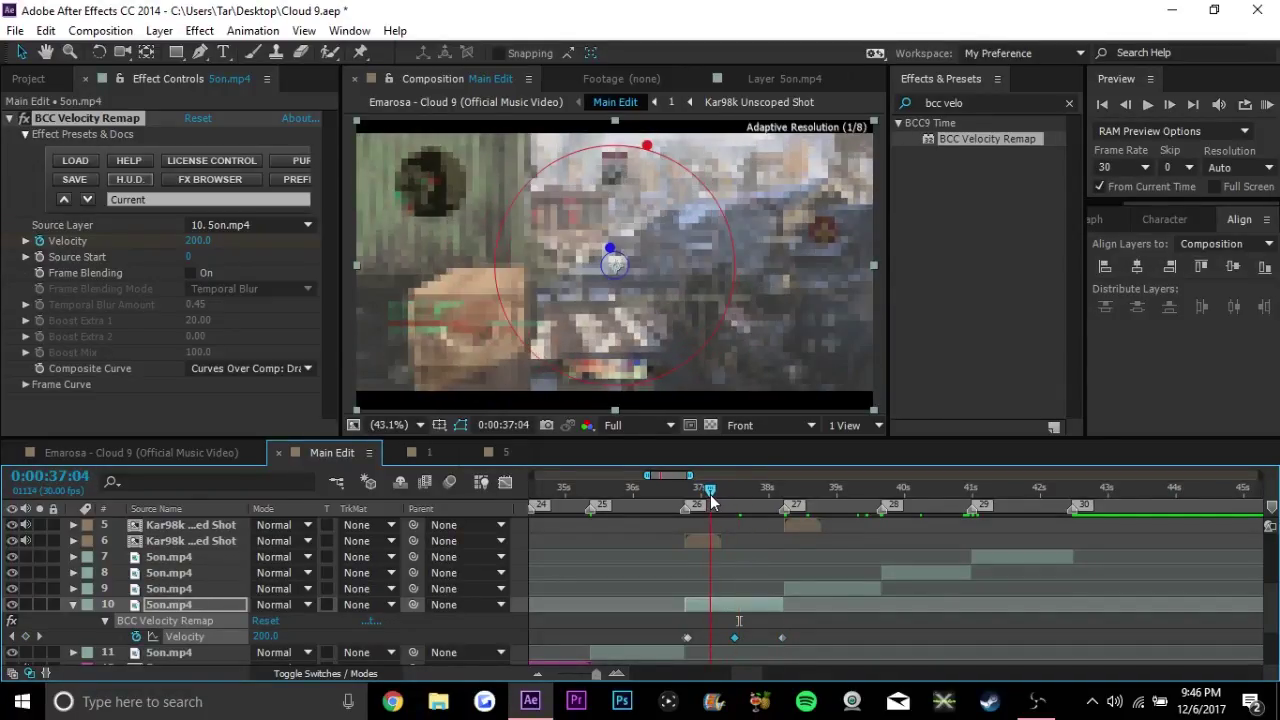
pyautogui.click(266, 636)
pyautogui.write('50')
pyautogui.press('Return')
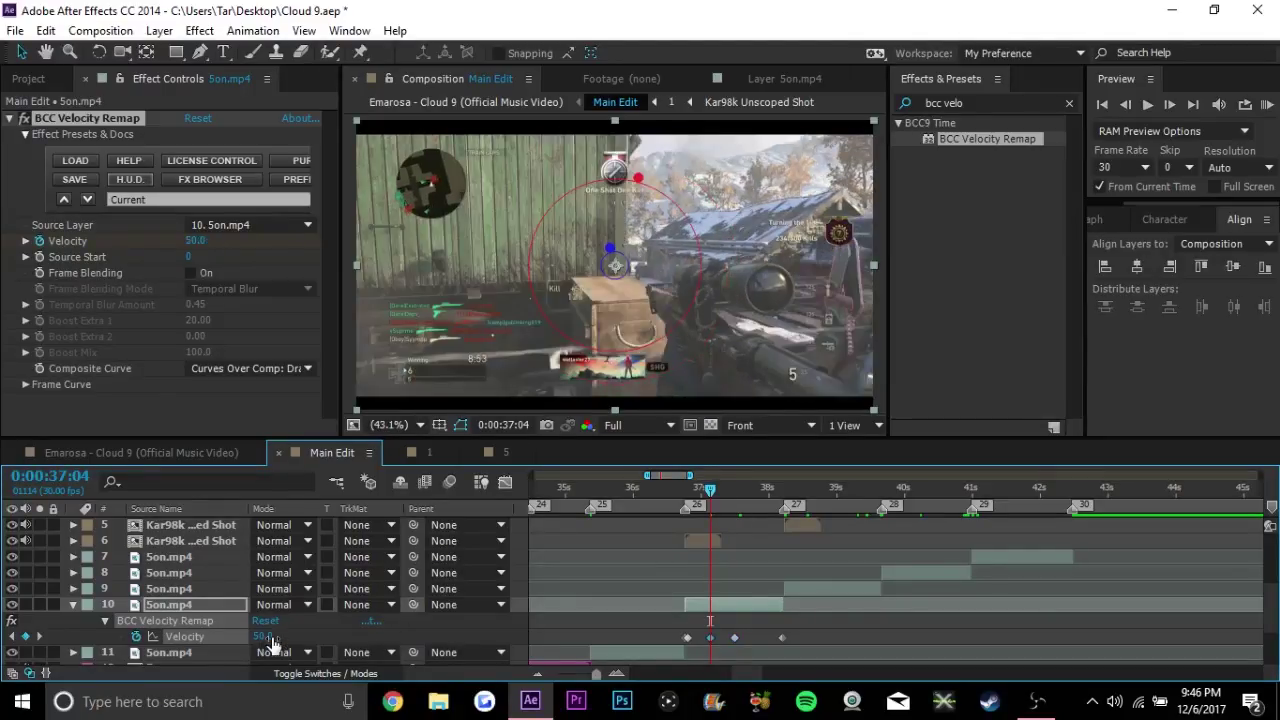
pyautogui.click(757, 492)
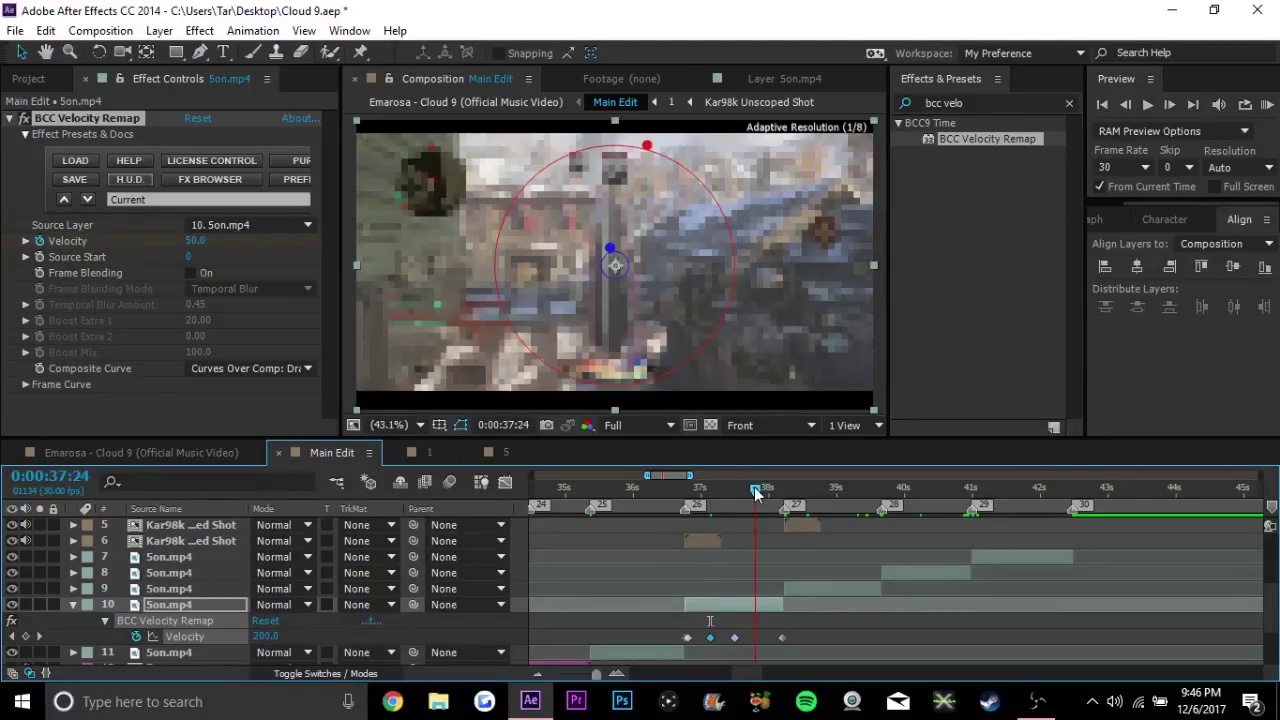
pyautogui.click(268, 637)
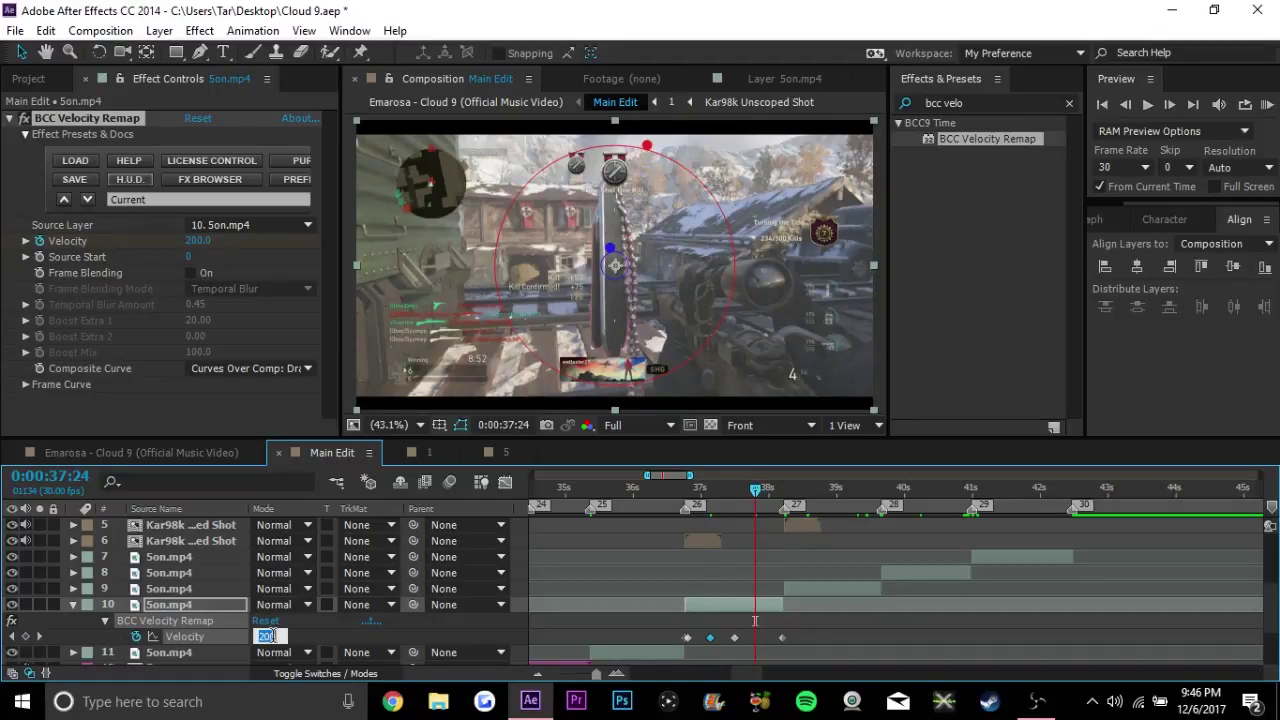
pyautogui.write('50')
pyautogui.press('Return')
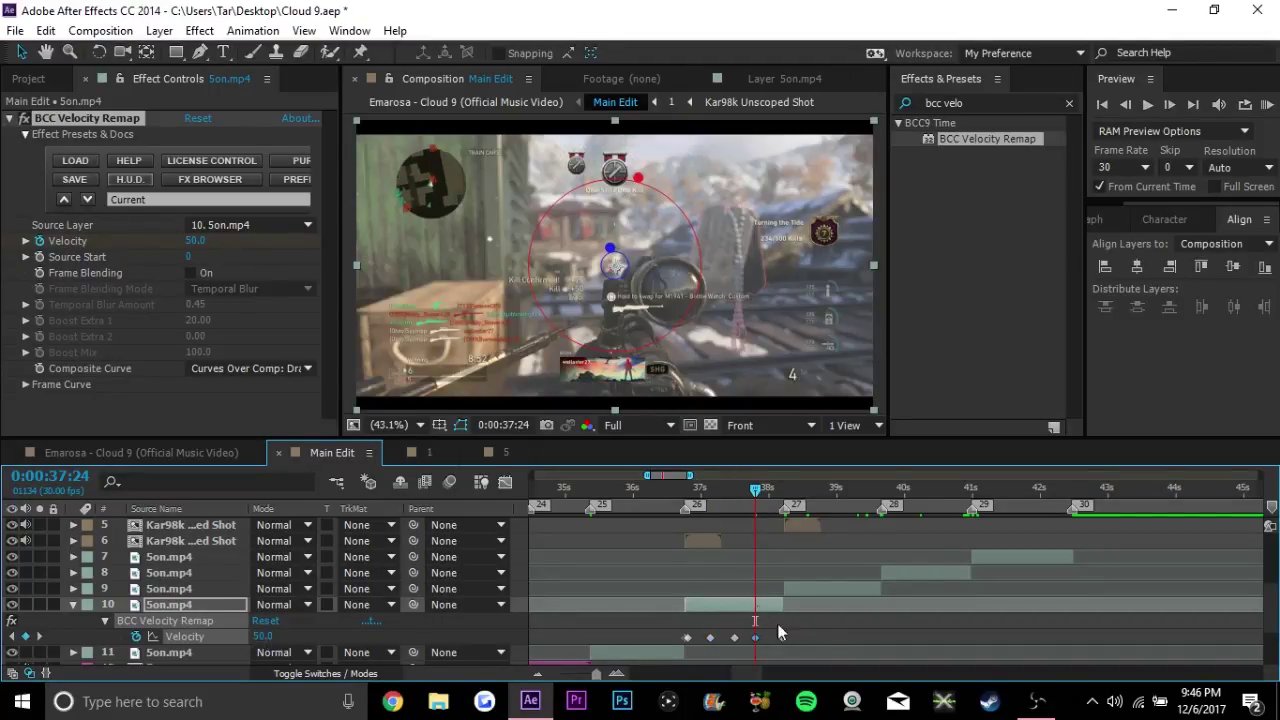
# Apply Easy Ease to all the segment's Velocity keyframes and show their curve enlarged in the graph editor
pyautogui.moveTo(645, 630); pyautogui.dragTo(868, 658)
pyautogui.press('F9')
pyautogui.click(505, 482)
pyautogui.click(616, 673)
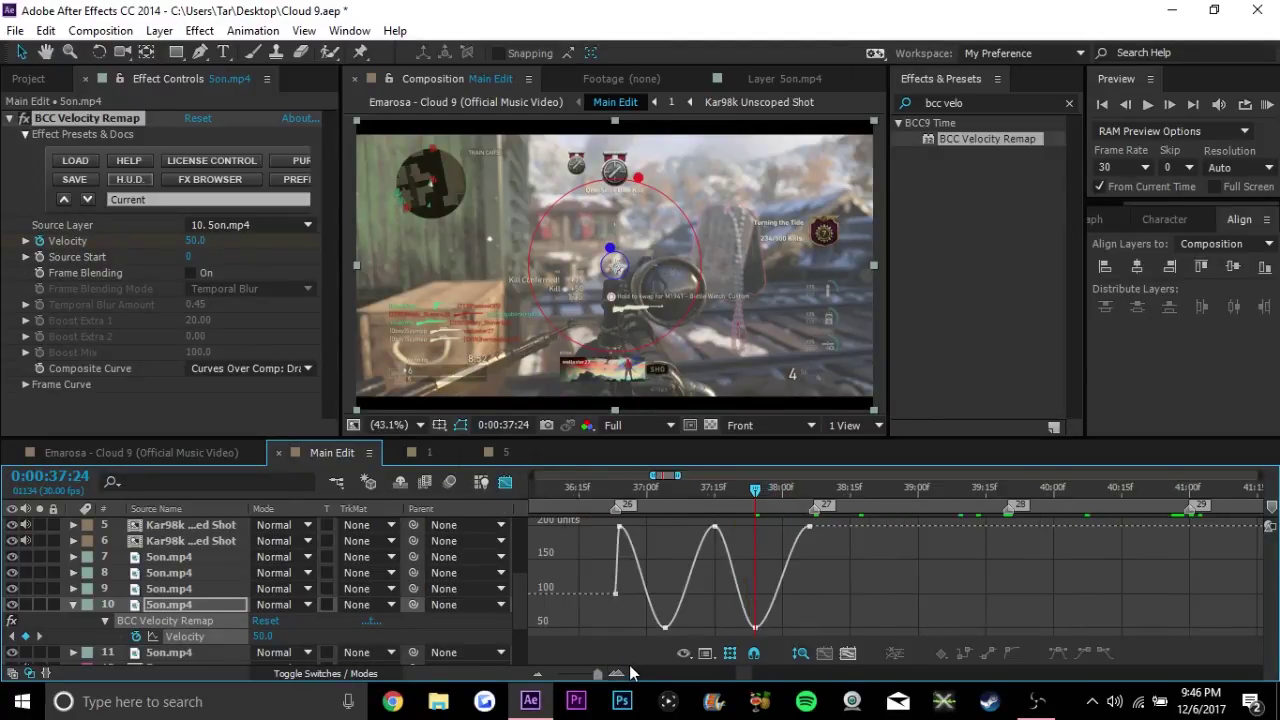
# Lengthen the last Velocity keyframe's incoming handle and sharpen the first and middle 200 peaks by pulling their handles steeply down
pyautogui.click(792, 592)
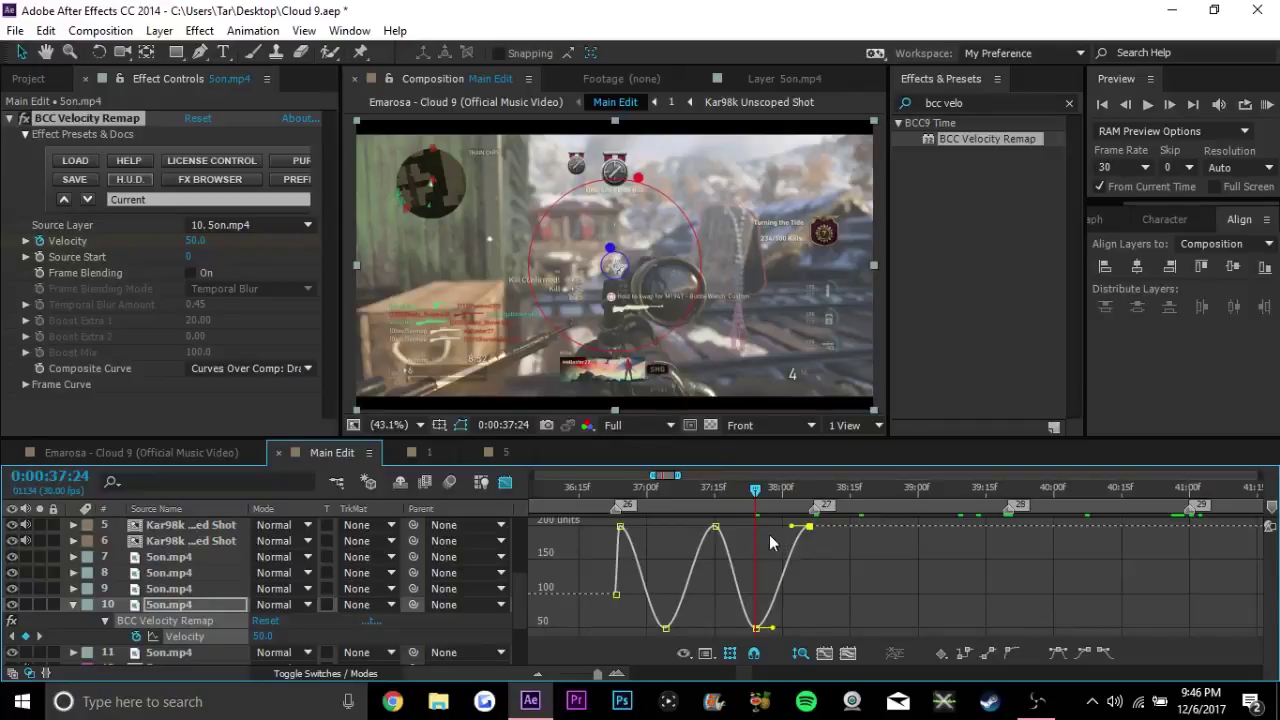
pyautogui.moveTo(792, 526); pyautogui.dragTo(719, 588)
pyautogui.click(712, 528)
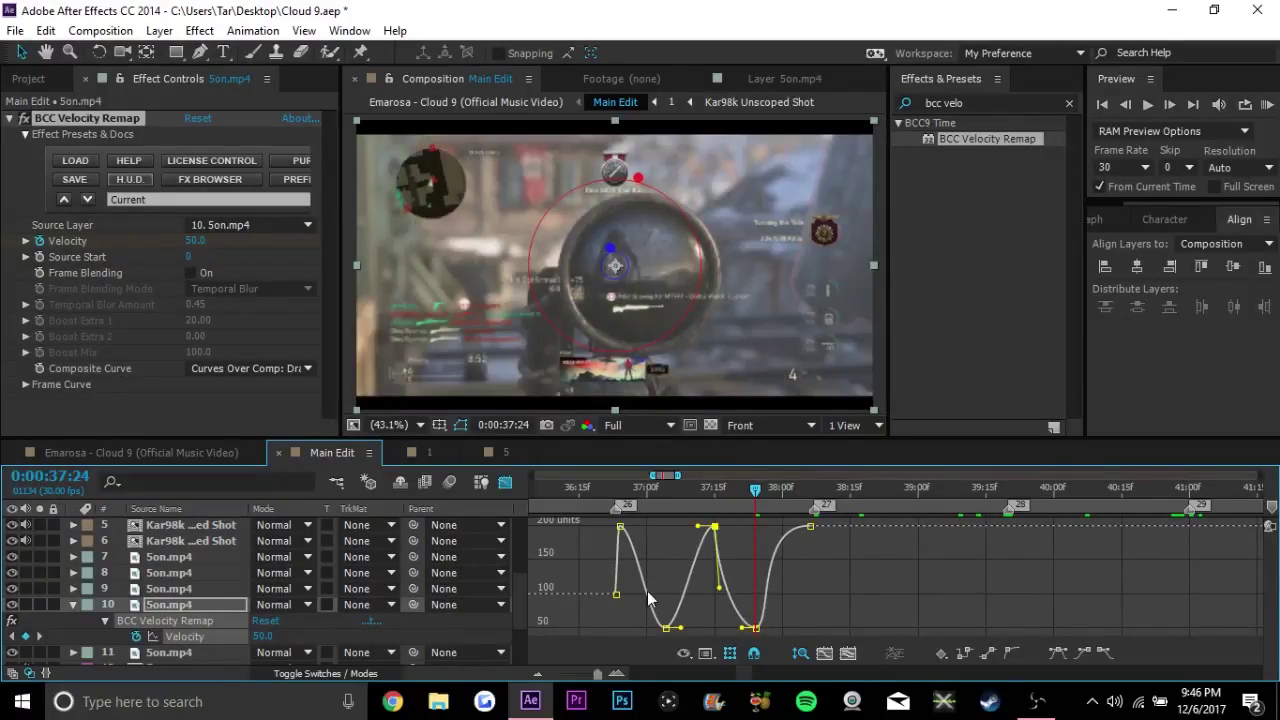
pyautogui.moveTo(699, 530); pyautogui.dragTo(712, 597)
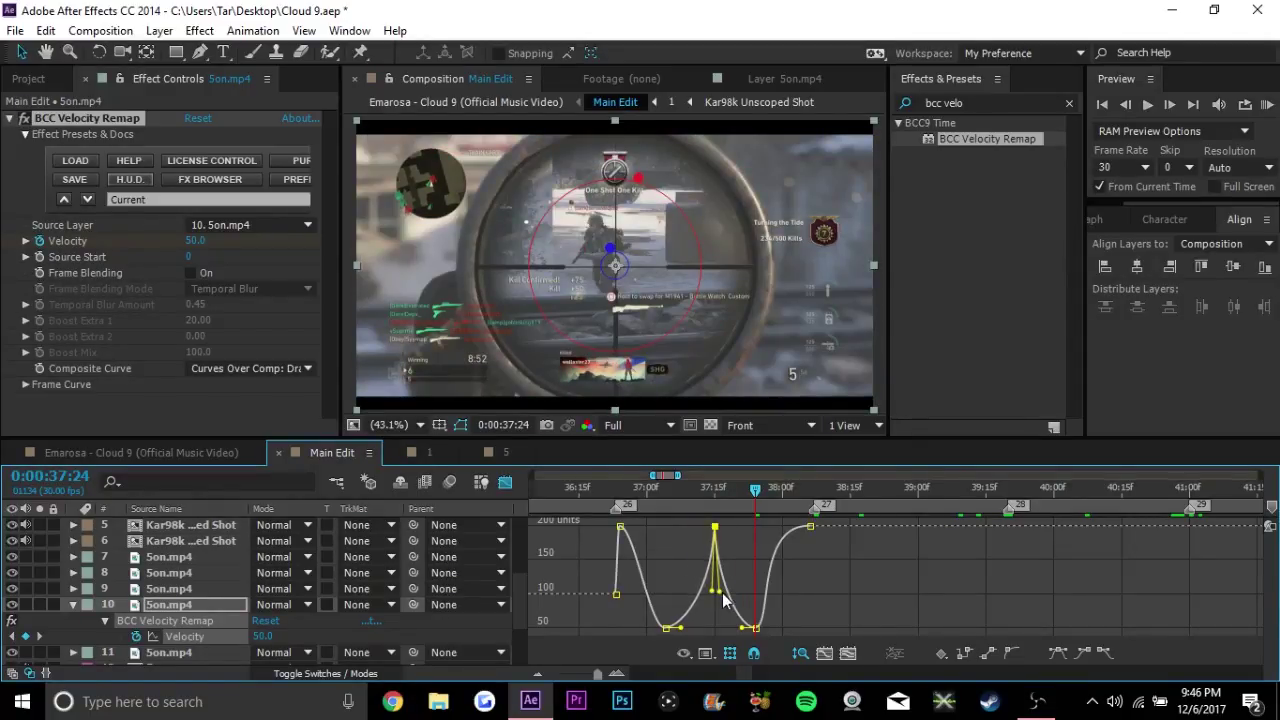
pyautogui.moveTo(621, 527); pyautogui.dragTo(610, 600)
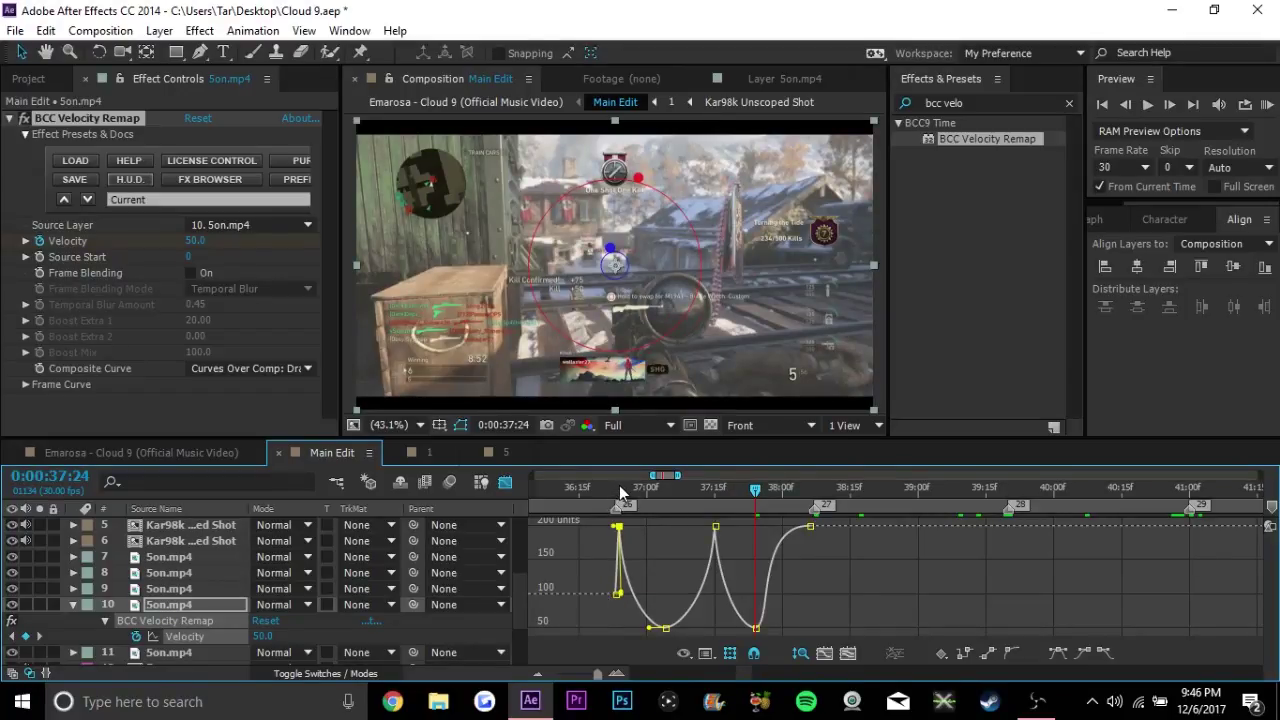
# Try extending the first peak's outgoing handle down to the 50 level and check the frames up to 0:00:38:00
pyautogui.moveTo(621, 492); pyautogui.dragTo(778, 489)
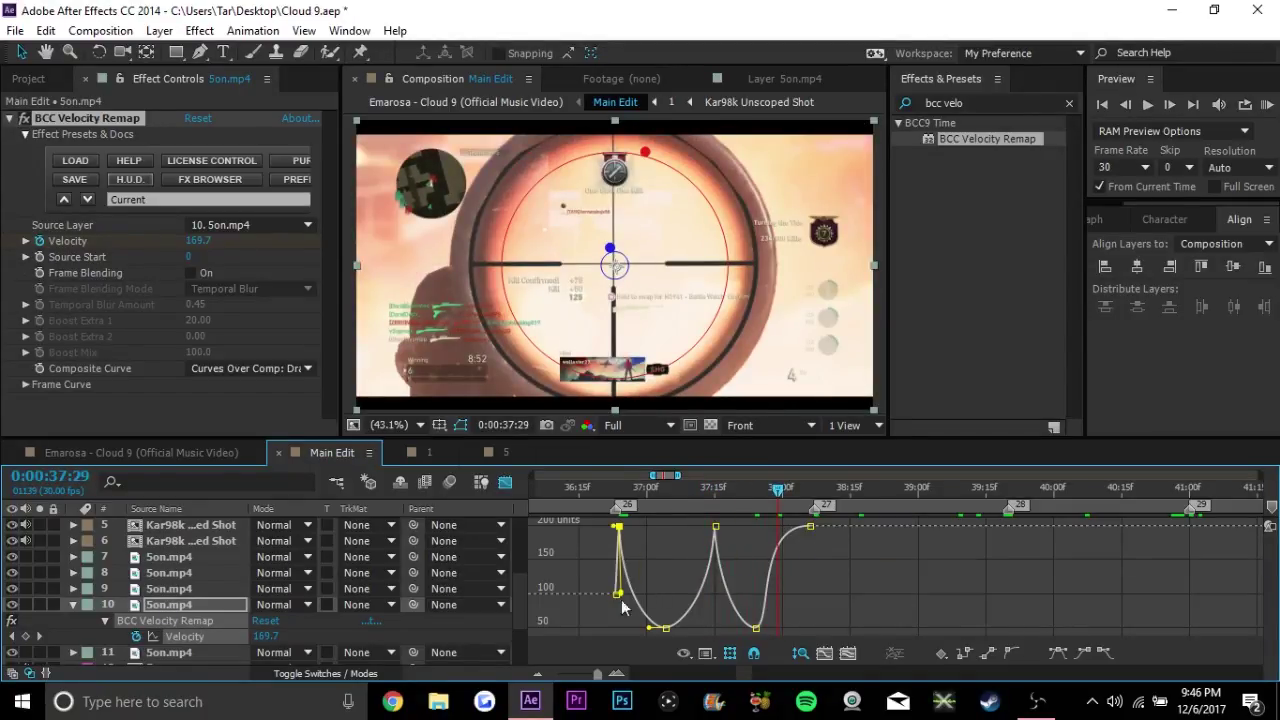
pyautogui.moveTo(620, 597); pyautogui.dragTo(612, 631)
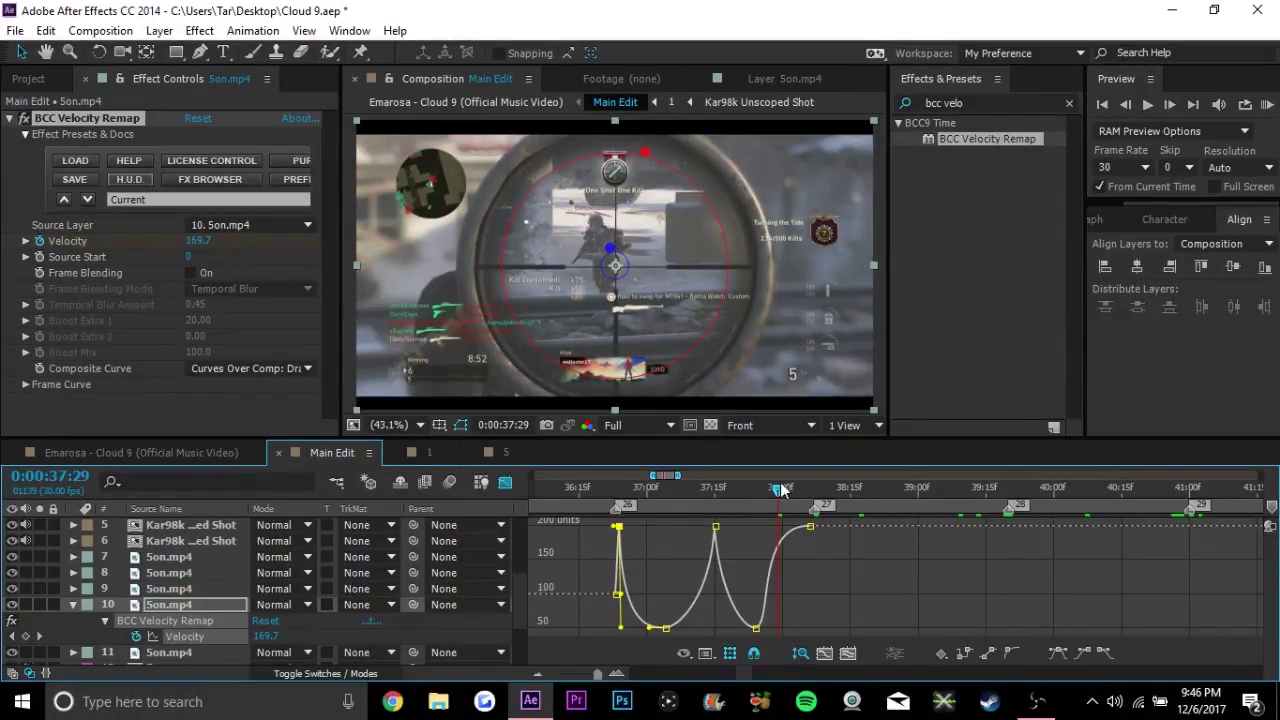
pyautogui.click(784, 489)
pyautogui.moveTo(784, 489); pyautogui.dragTo(783, 489)
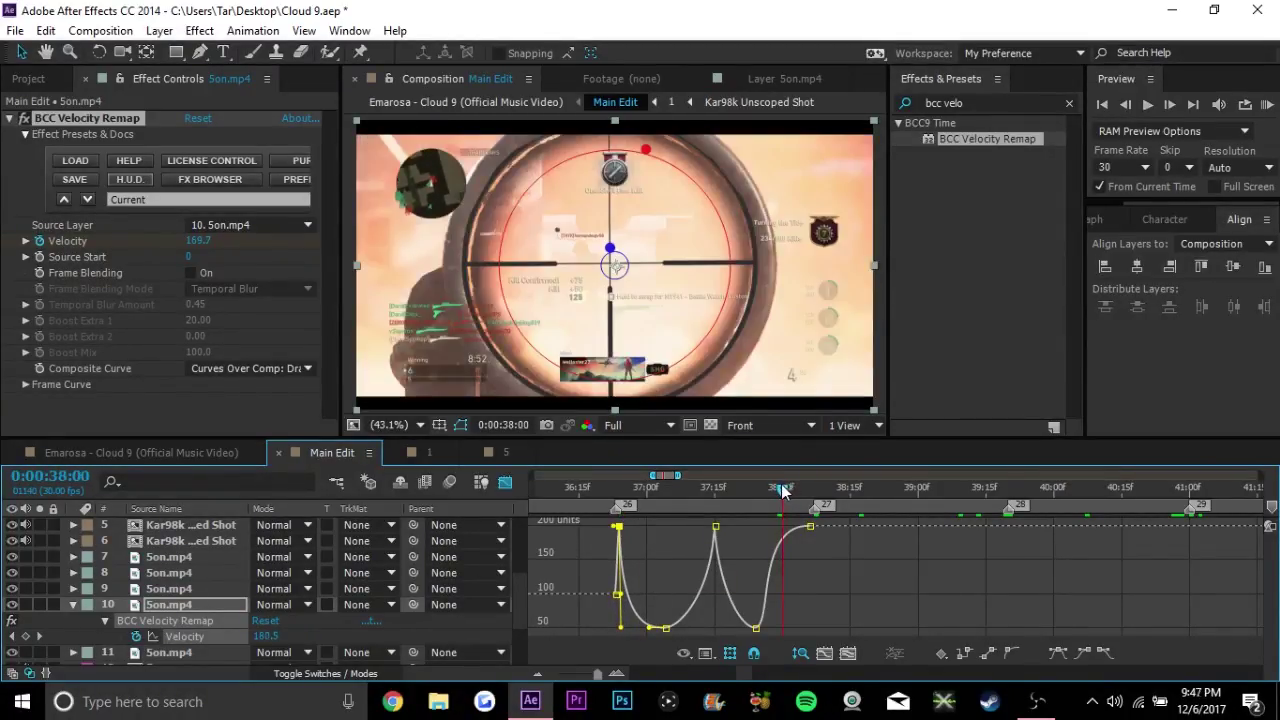
# Shorten the first peak's outgoing handle, pull the last keyframe's incoming handle straight down to about 100, and check frames up to 0:00:38:04
pyautogui.click(710, 594)
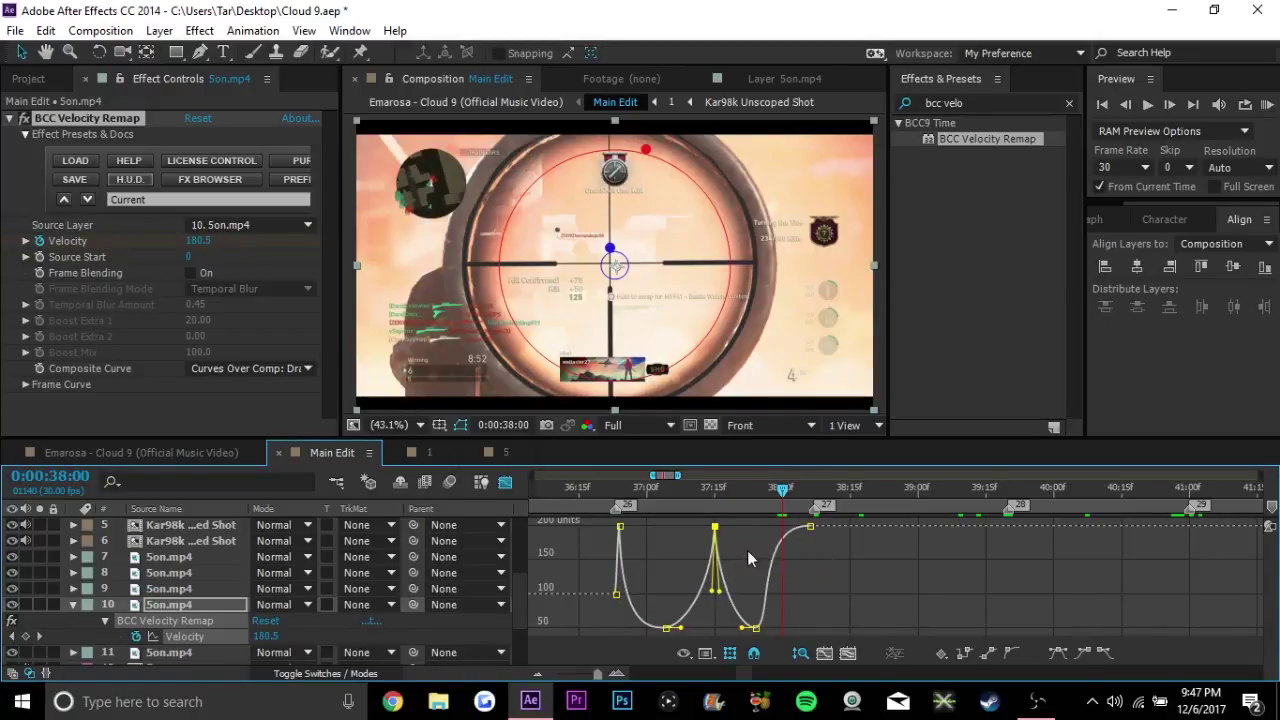
pyautogui.moveTo(826, 518); pyautogui.dragTo(749, 636)
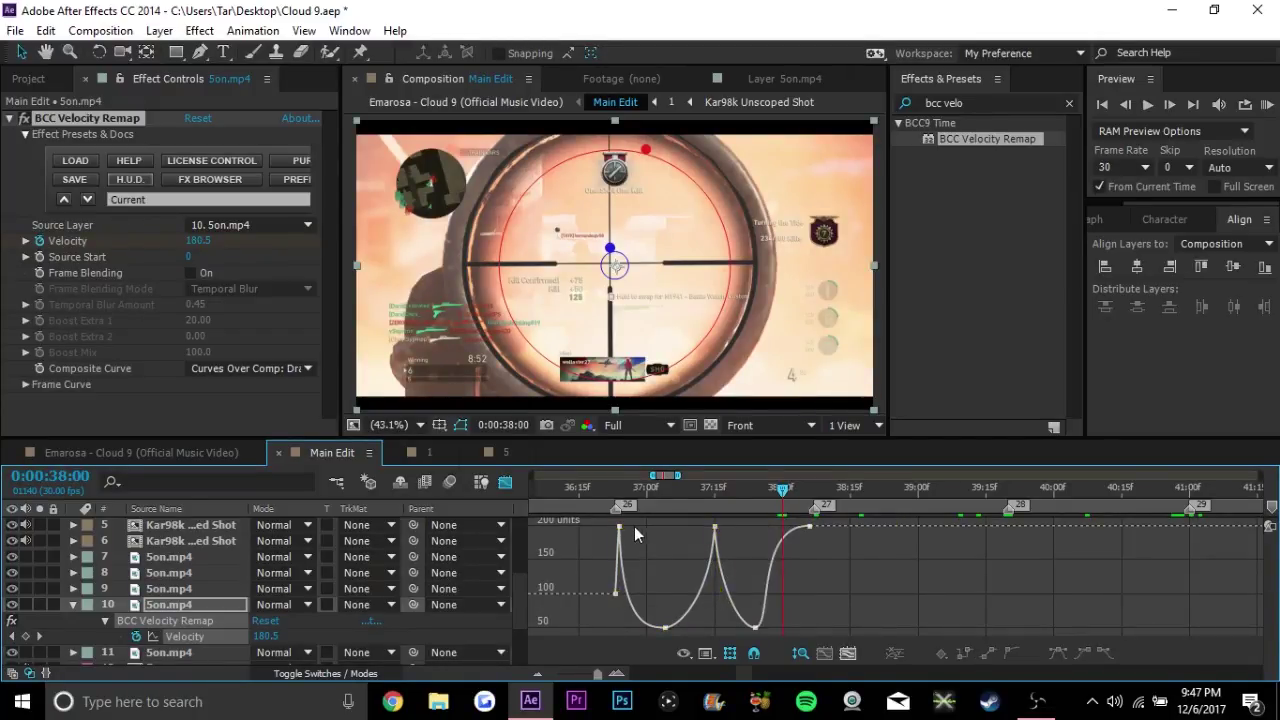
pyautogui.doubleClick(621, 535)
pyautogui.moveTo(620, 635); pyautogui.dragTo(595, 604)
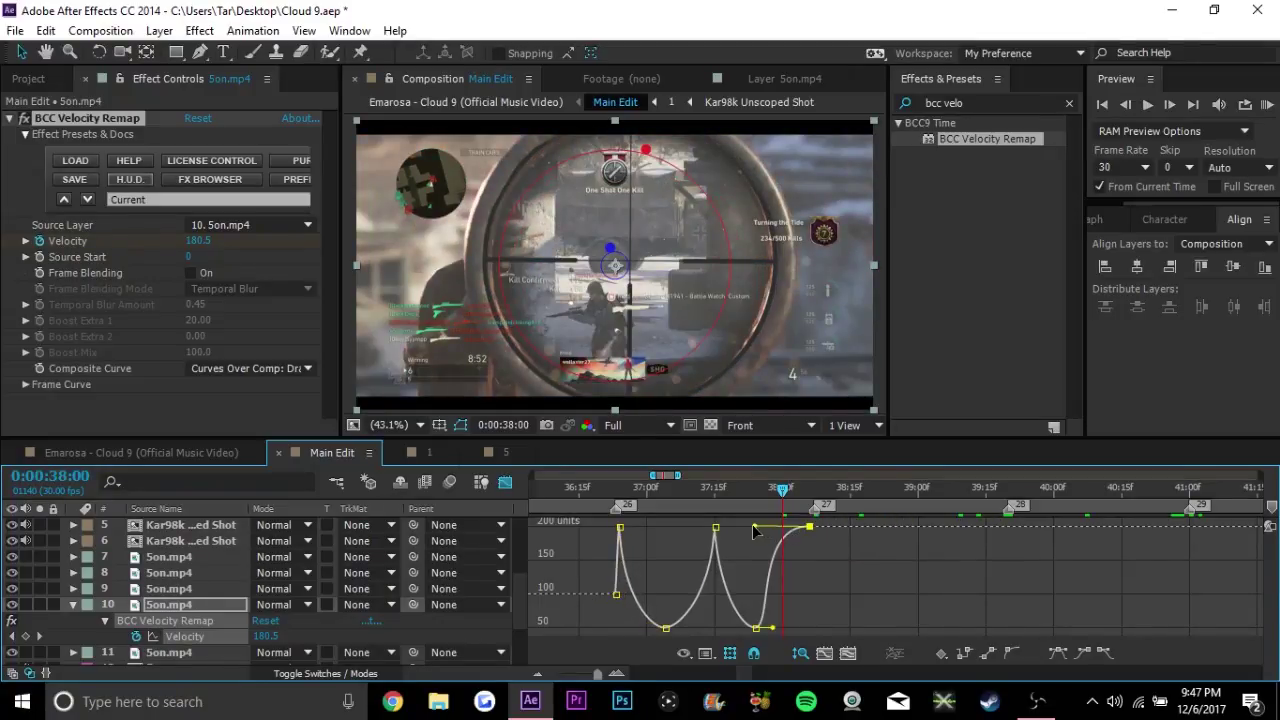
pyautogui.moveTo(789, 536); pyautogui.dragTo(840, 598)
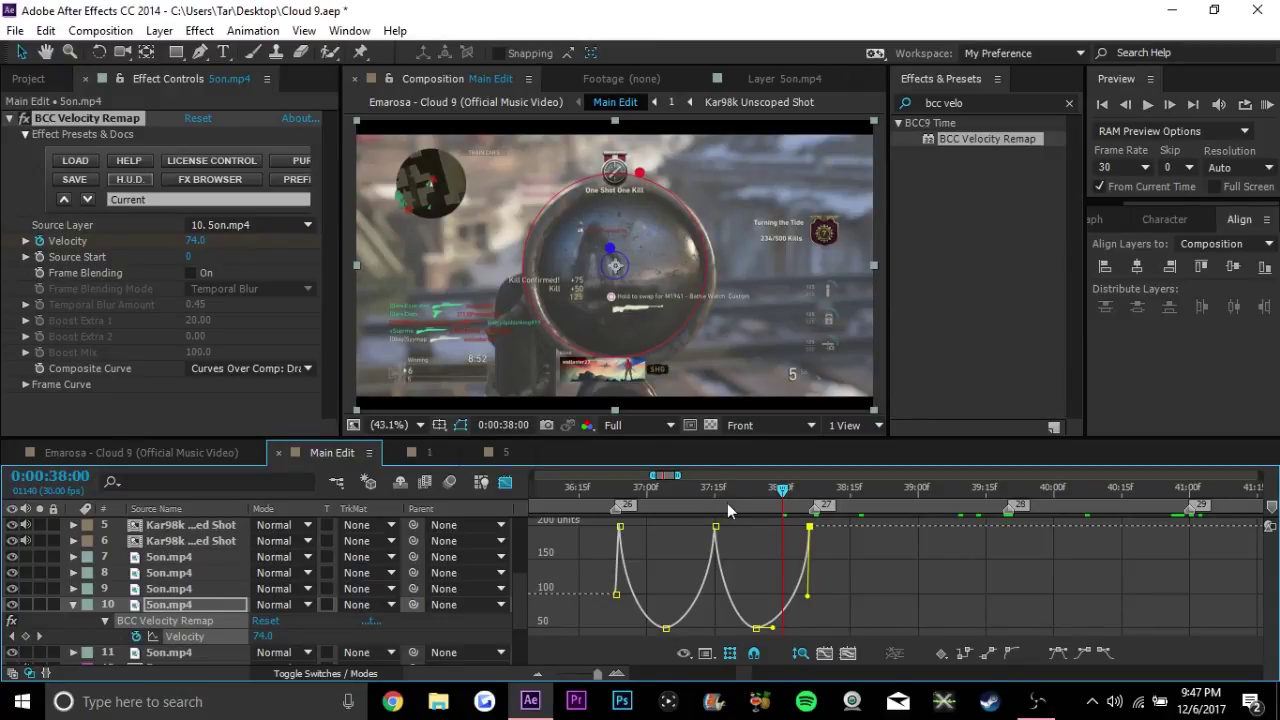
pyautogui.click(788, 492)
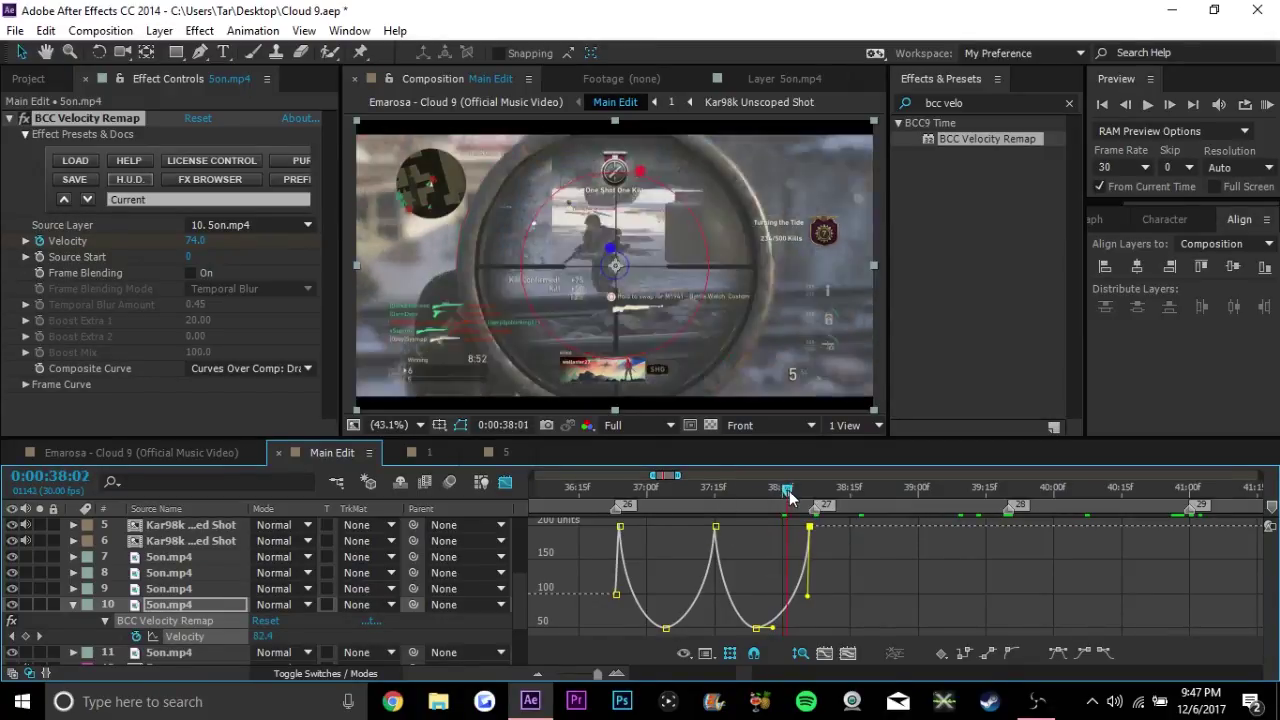
pyautogui.moveTo(790, 492); pyautogui.dragTo(800, 492)
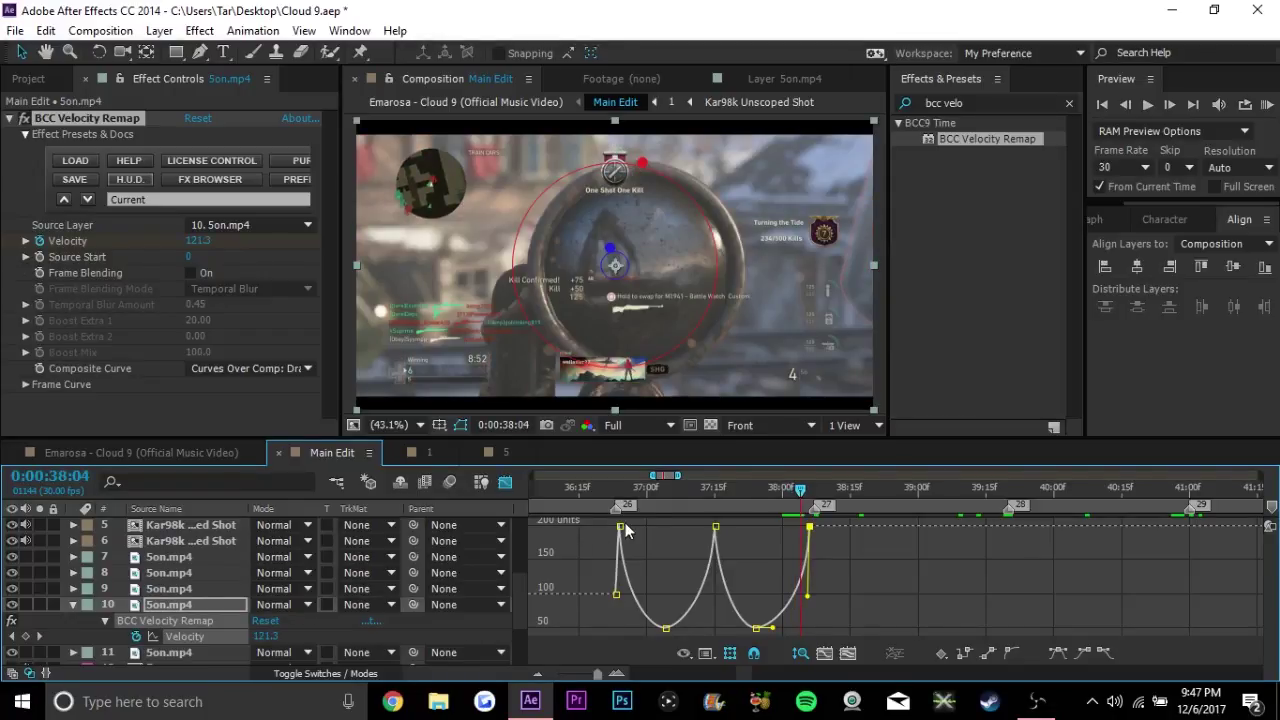
# Extend the first peak's outgoing handle and the last keyframe's incoming handle down to about 50, and check the frames around 0:00:38:04
pyautogui.click(619, 526)
pyautogui.moveTo(620, 597); pyautogui.dragTo(621, 627)
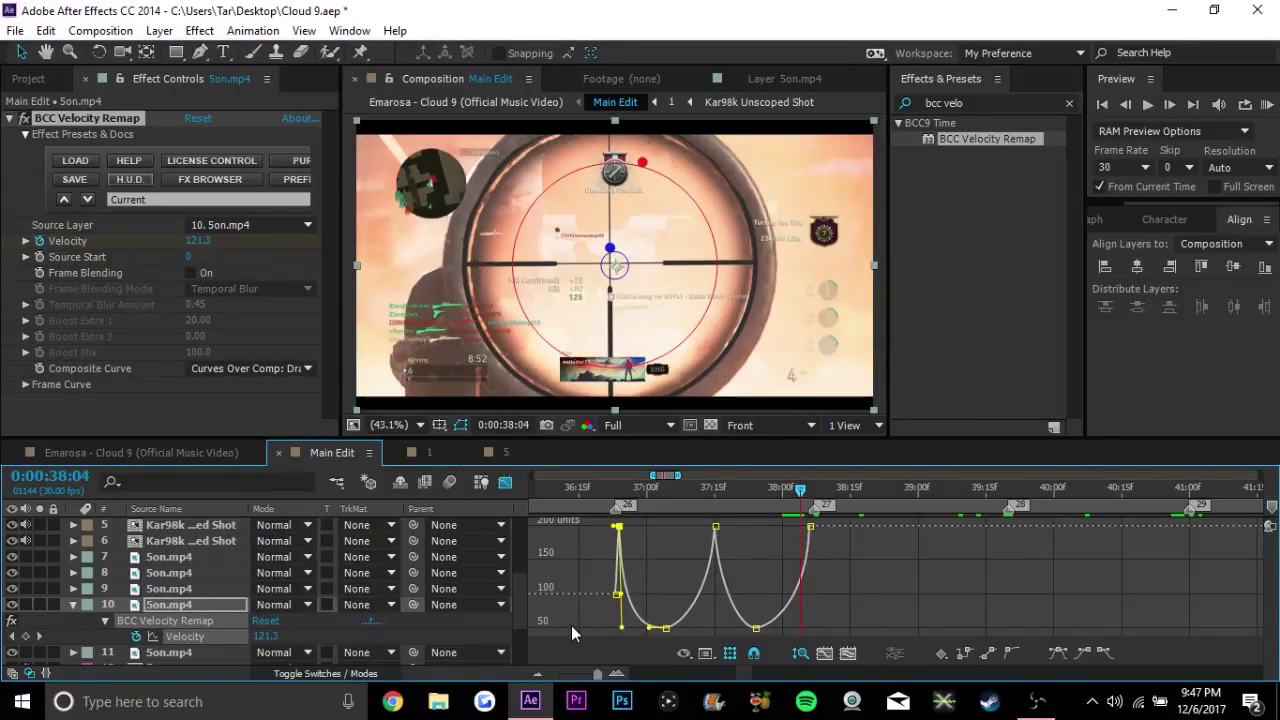
pyautogui.click(810, 526)
pyautogui.moveTo(808, 594); pyautogui.dragTo(807, 627)
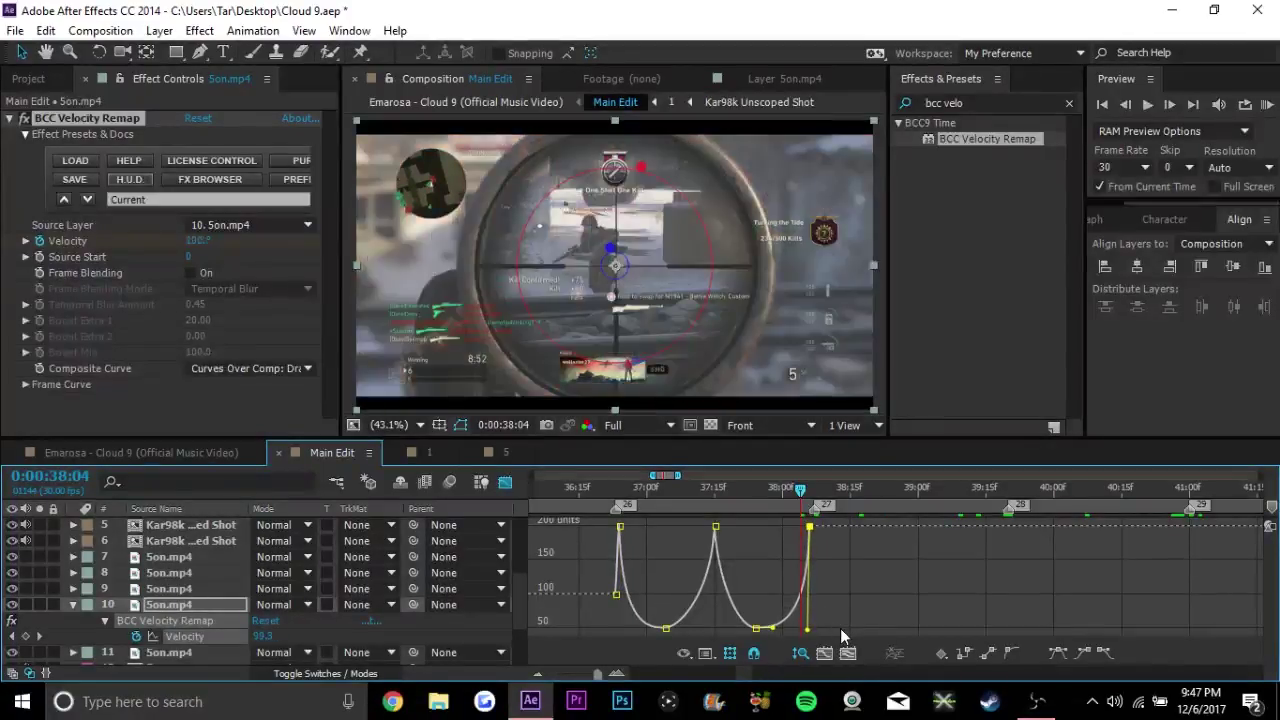
pyautogui.click(1168, 104)
pyautogui.click(1168, 104)
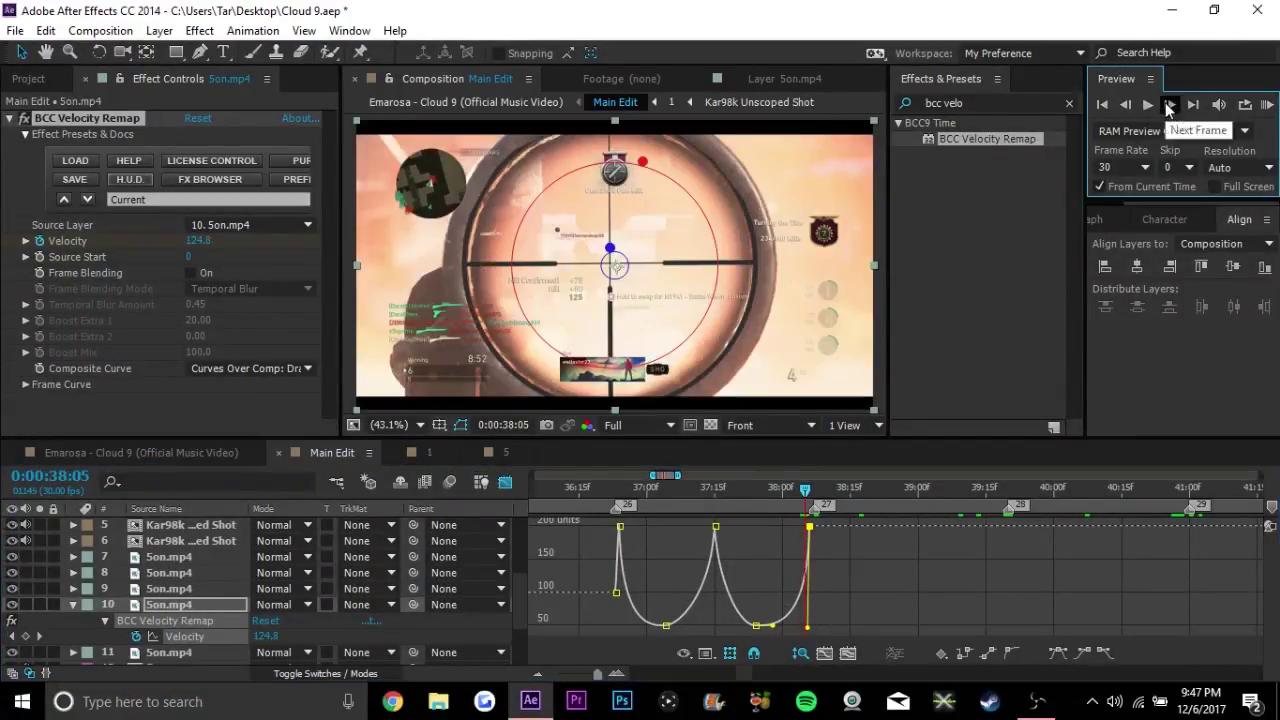
pyautogui.click(1125, 104)
pyautogui.click(1125, 104)
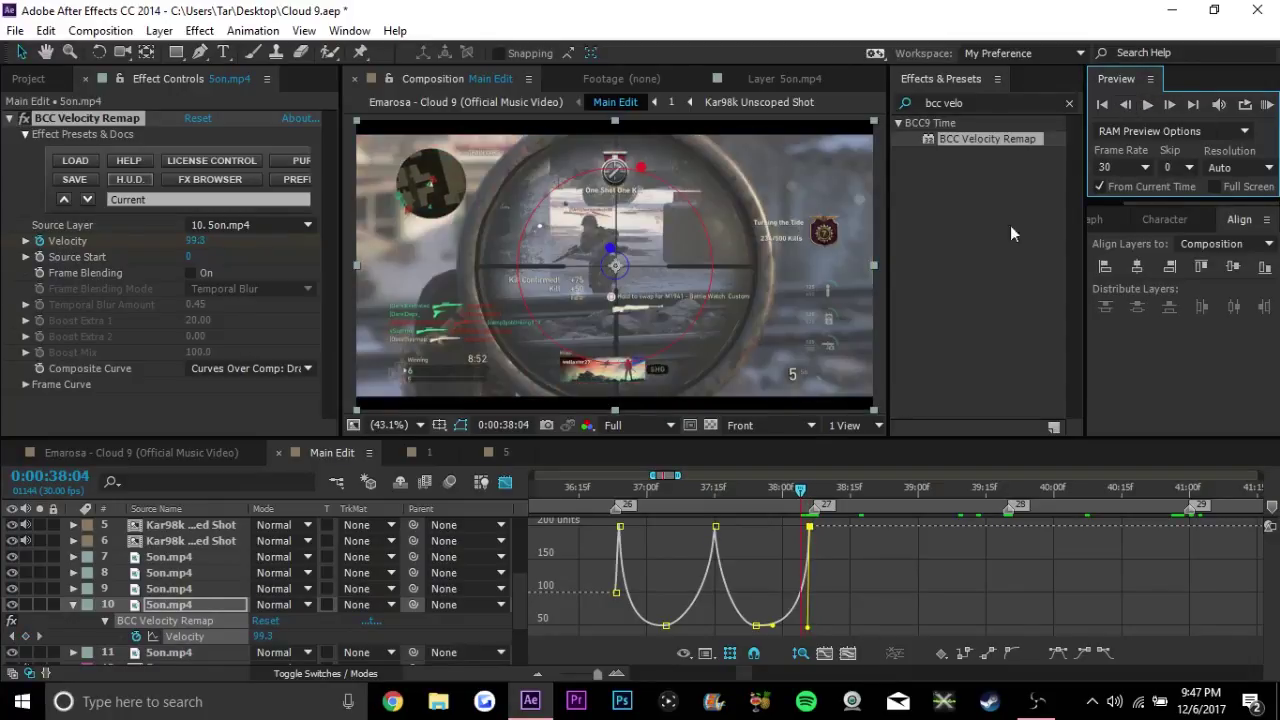
# Extend the middle peak's handles down to about the 50 level, checking the segment's end frame at 0:00:38:06
pyautogui.click(713, 538)
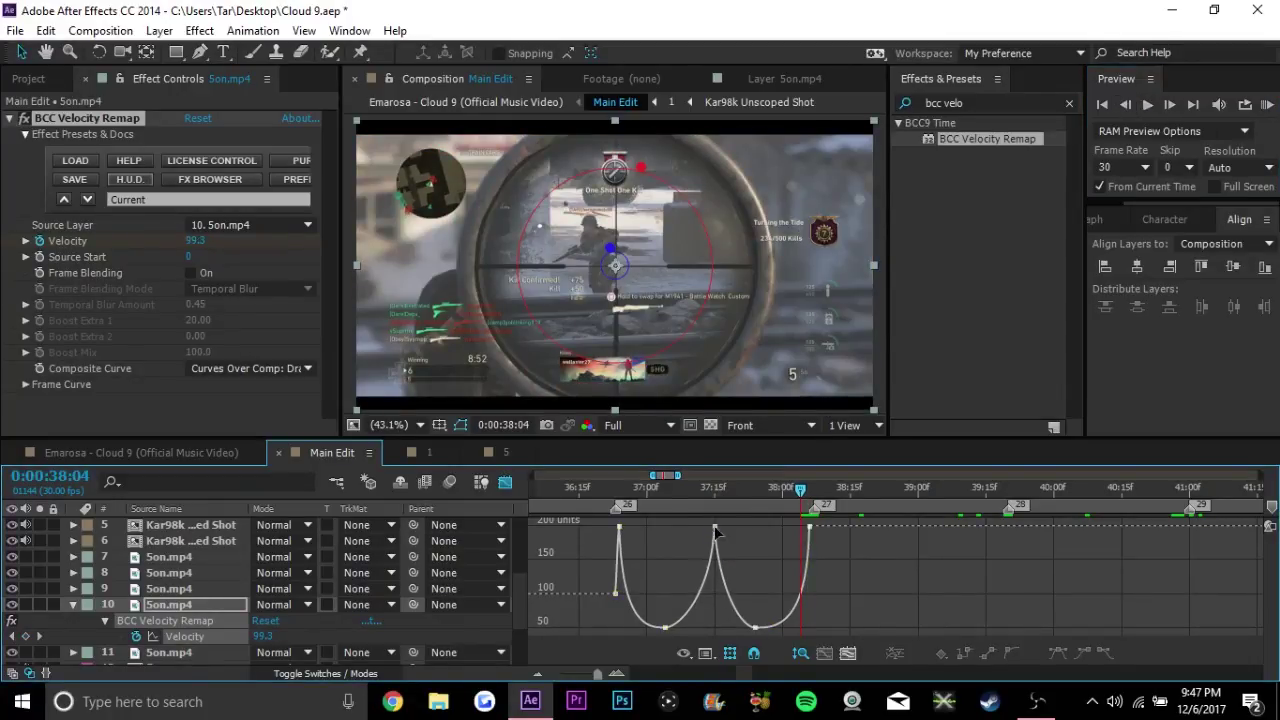
pyautogui.doubleClick(713, 528)
pyautogui.moveTo(719, 594)
pyautogui.mouseDown()
pyautogui.moveTo(707, 613)
pyautogui.moveTo(719, 618)
pyautogui.mouseUp()
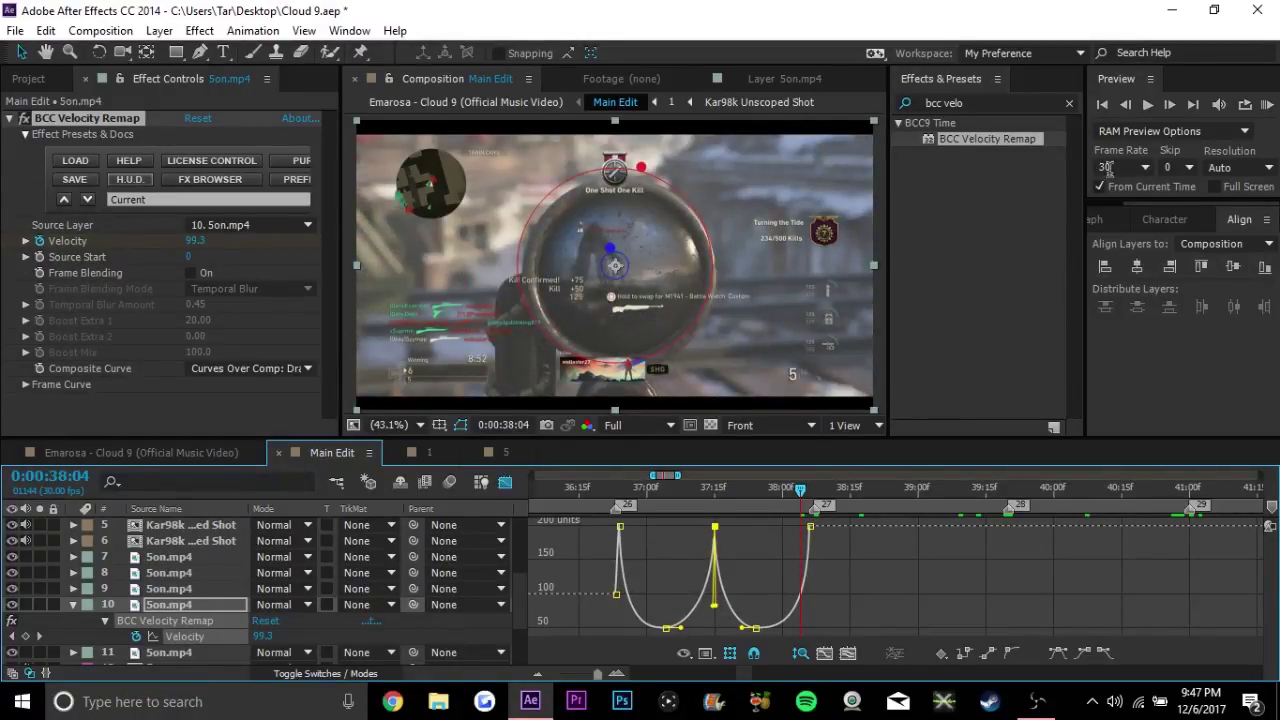
pyautogui.click(1177, 105)
pyautogui.click(1177, 105)
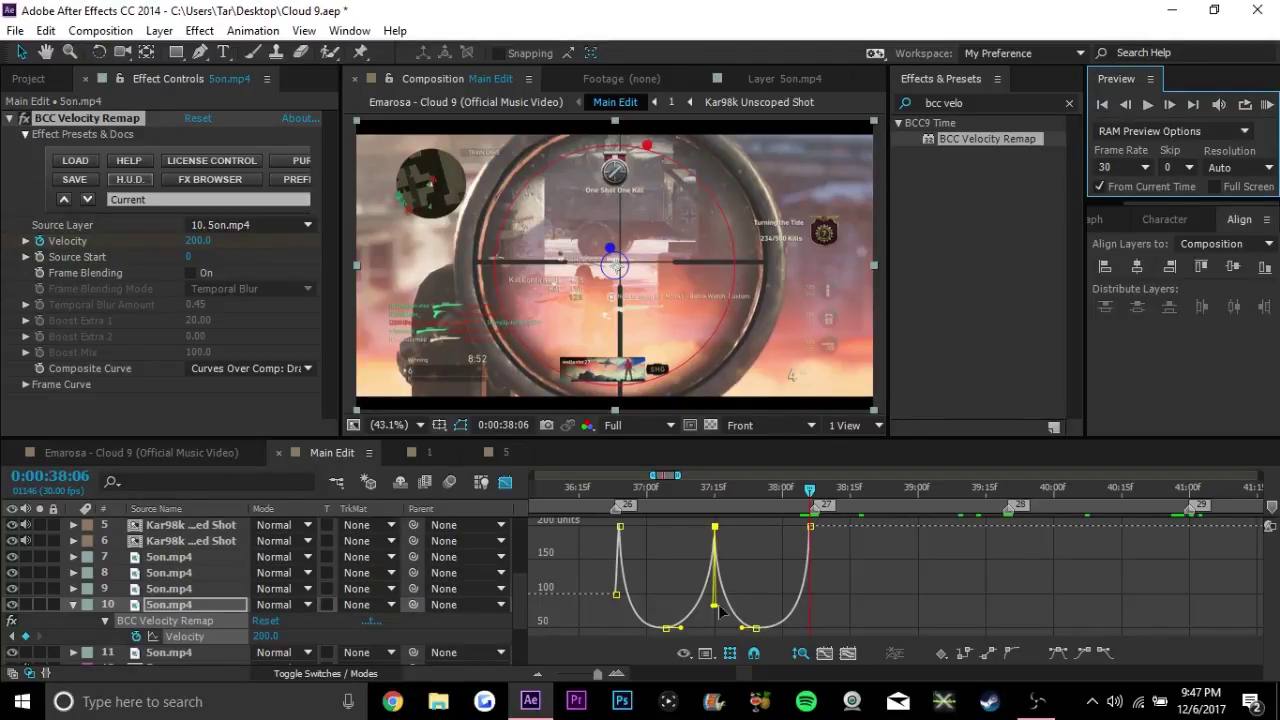
pyautogui.moveTo(719, 614); pyautogui.dragTo(722, 636)
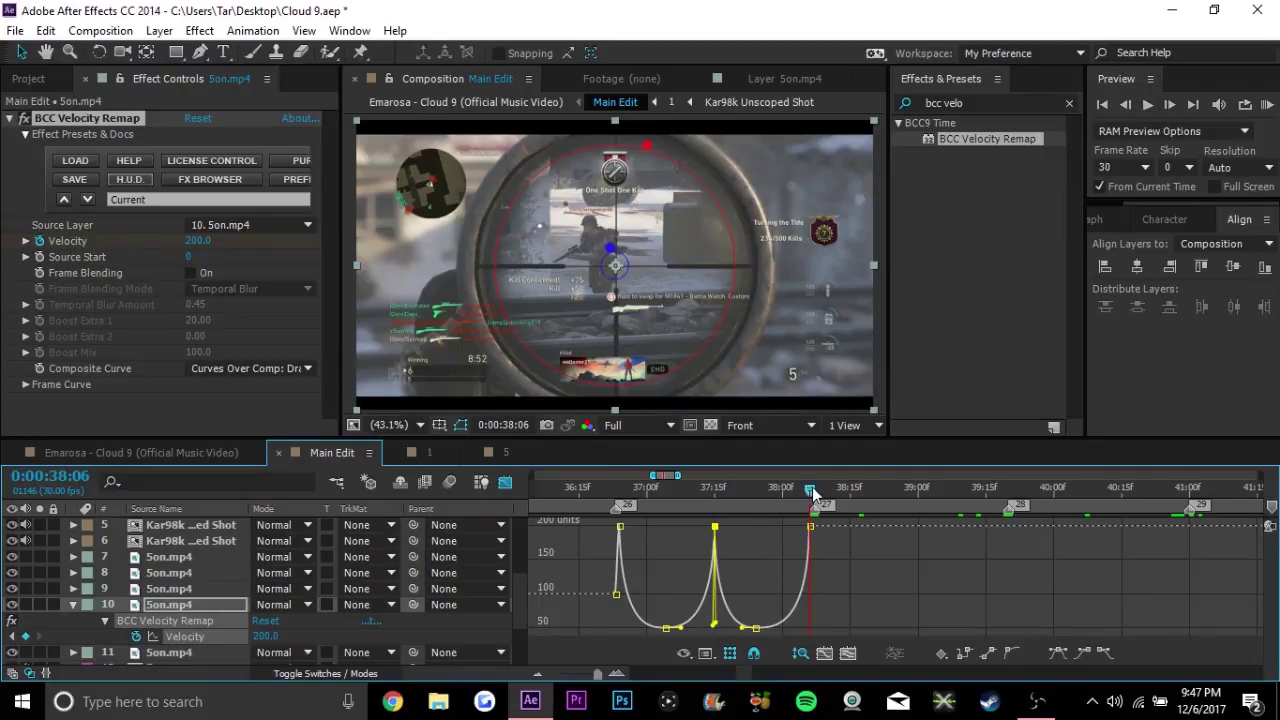
# Close the graph editor, check the speed-ramped segment's frames up to 0:00:38:07, and collapse layer 10's properties
pyautogui.moveTo(811, 492); pyautogui.dragTo(755, 494)
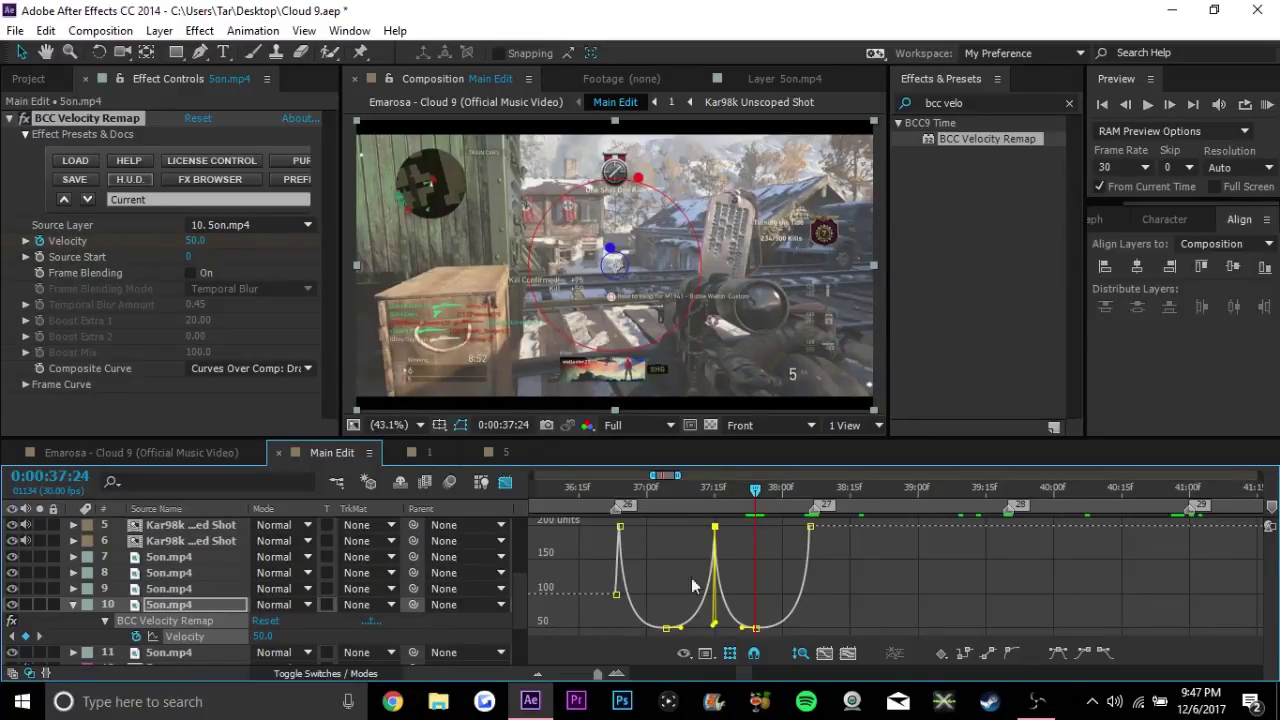
pyautogui.click(505, 483)
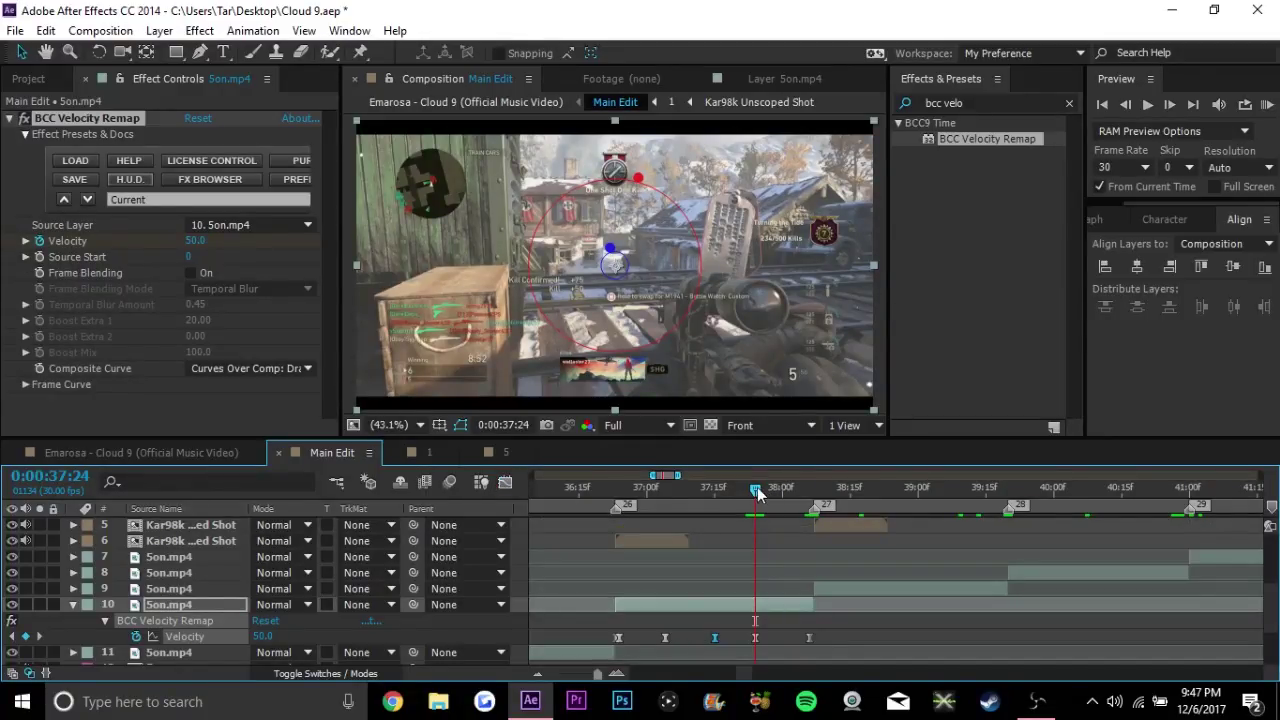
pyautogui.moveTo(756, 490); pyautogui.dragTo(814, 494)
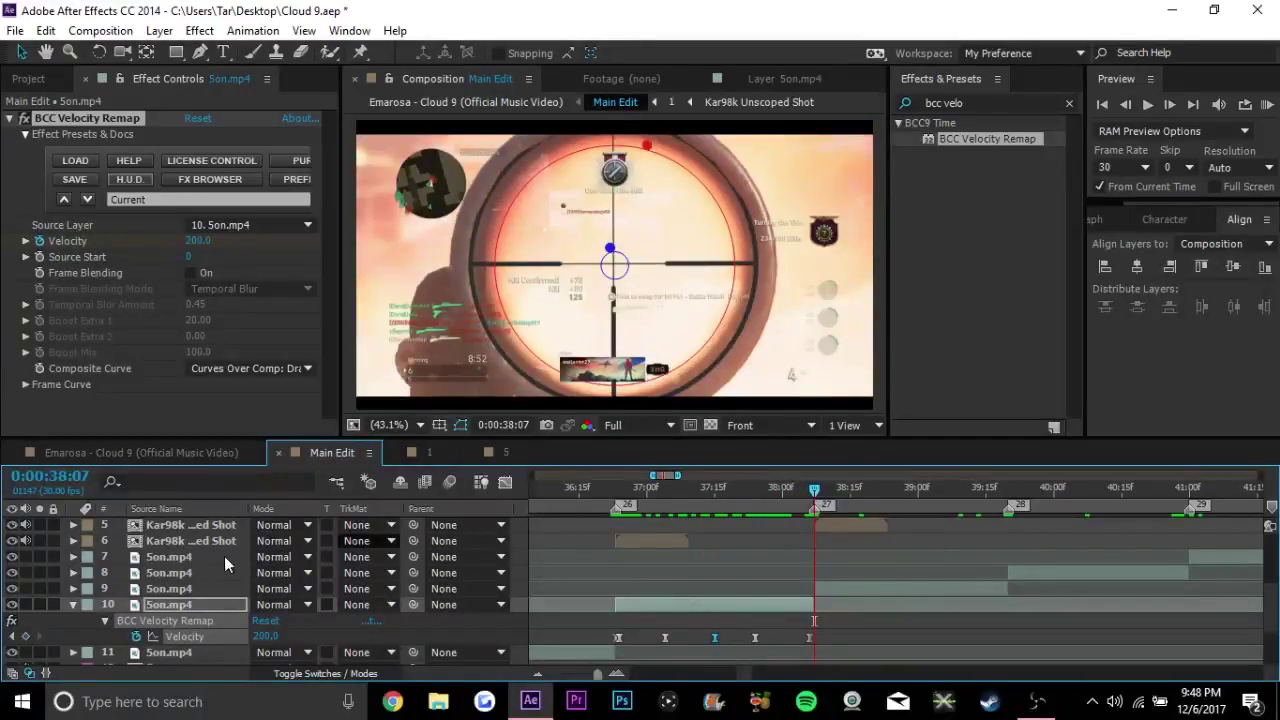
pyautogui.click(73, 605)
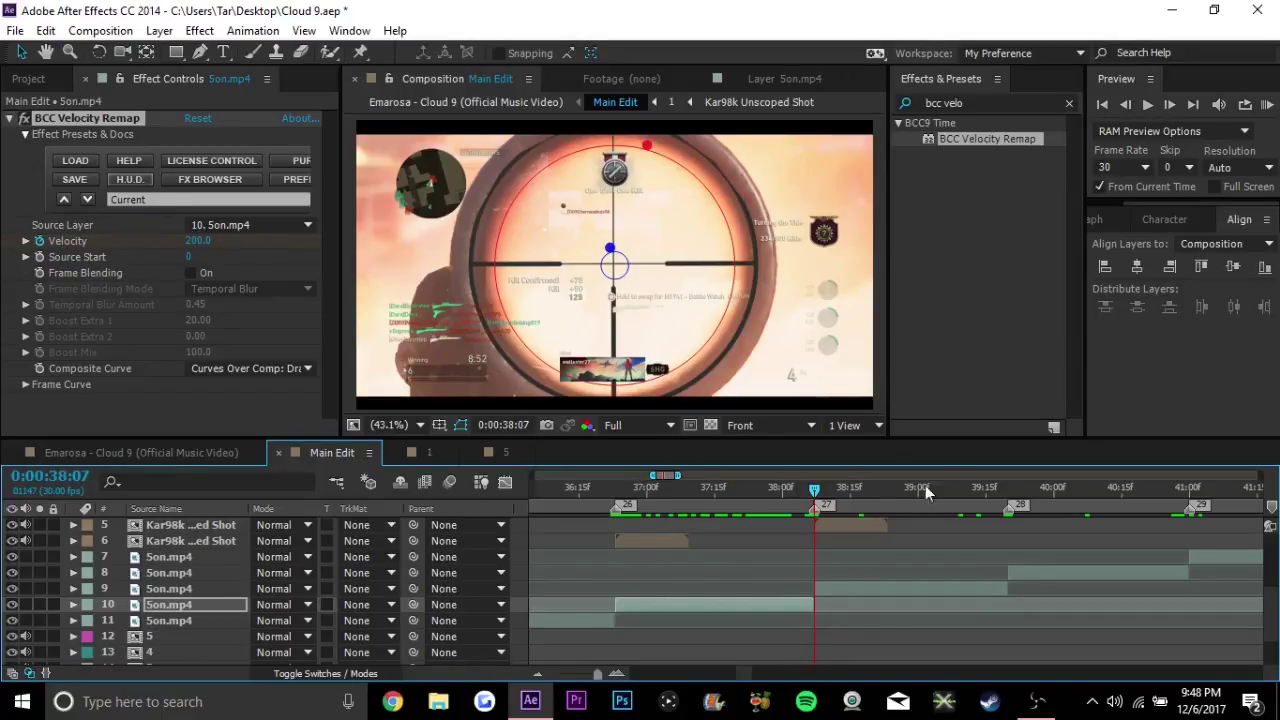
pyautogui.moveTo(800, 489)
pyautogui.mouseDown()
pyautogui.moveTo(783, 486)
pyautogui.moveTo(815, 489)
pyautogui.mouseUp()
pyautogui.hscroll(3, 736, 600)
pyautogui.click(733, 593)
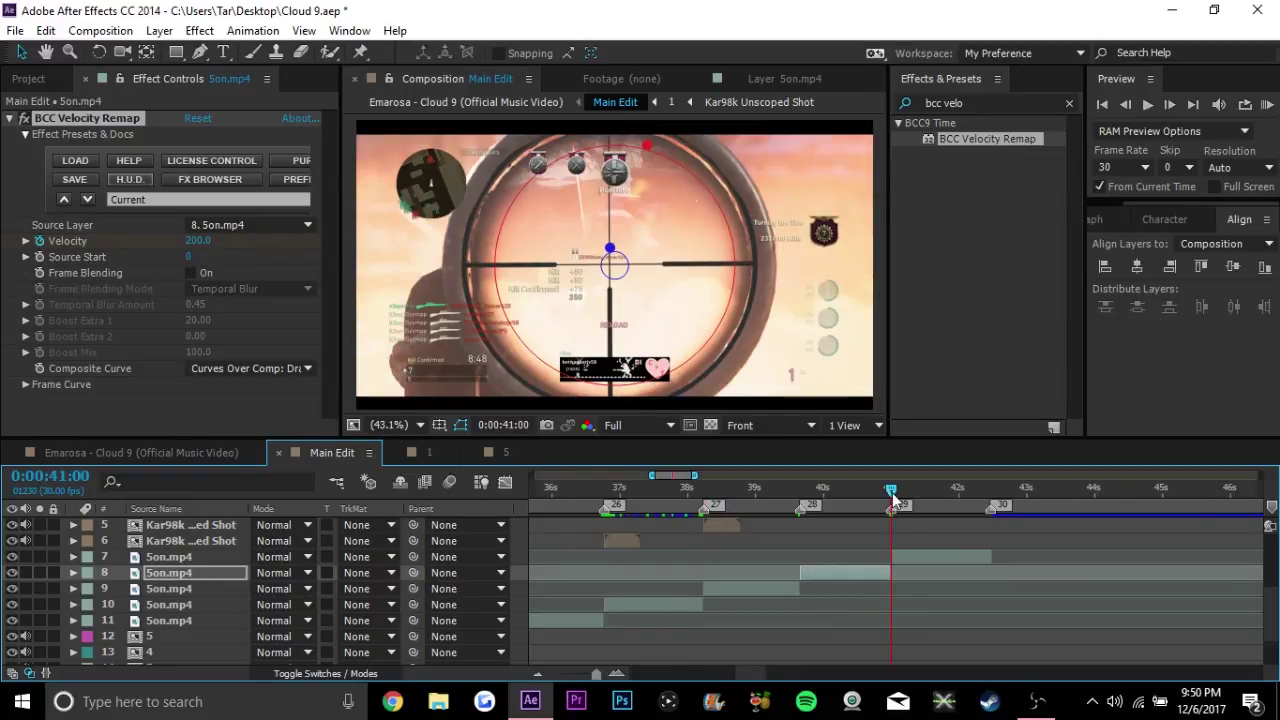
# Apply BCC Velocity Remap to the 5on.mp4 segment at marker 29 with frame blending off, and keyframe Velocity at 200 on 0:00:41:01
pyautogui.click(920, 557)
pyautogui.doubleClick(982, 138)
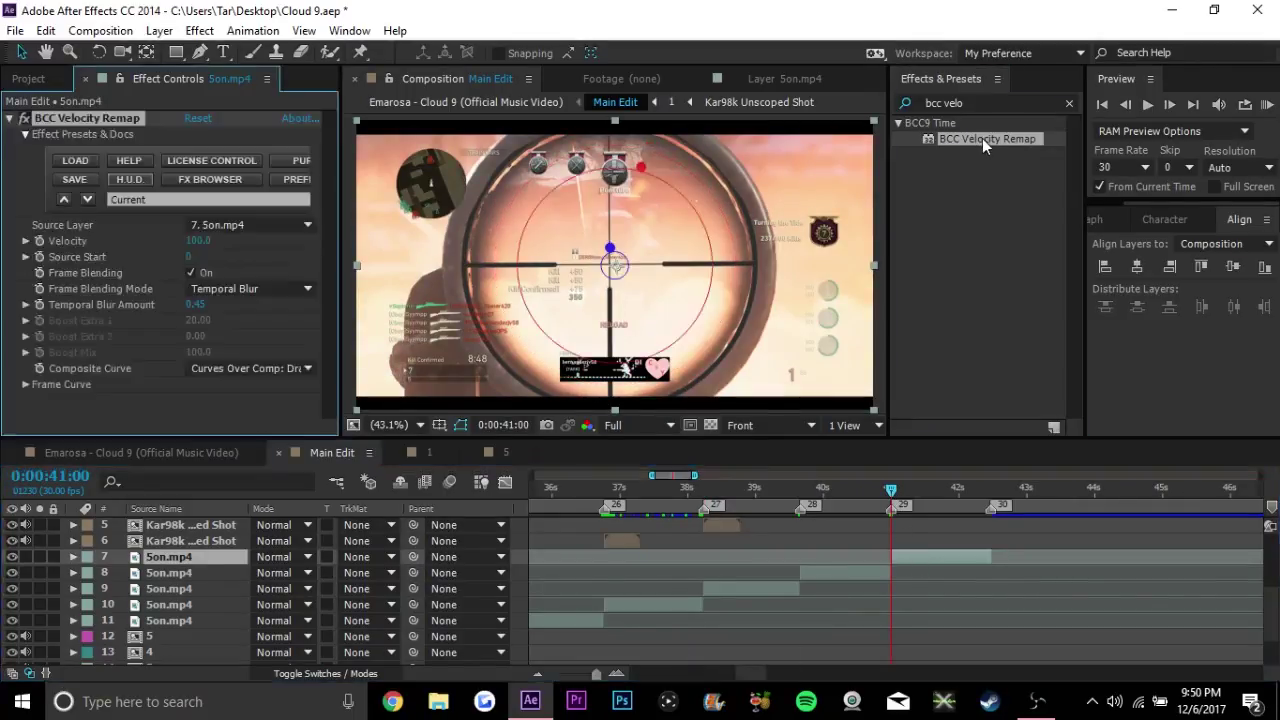
pyautogui.click(1169, 104)
pyautogui.click(197, 242)
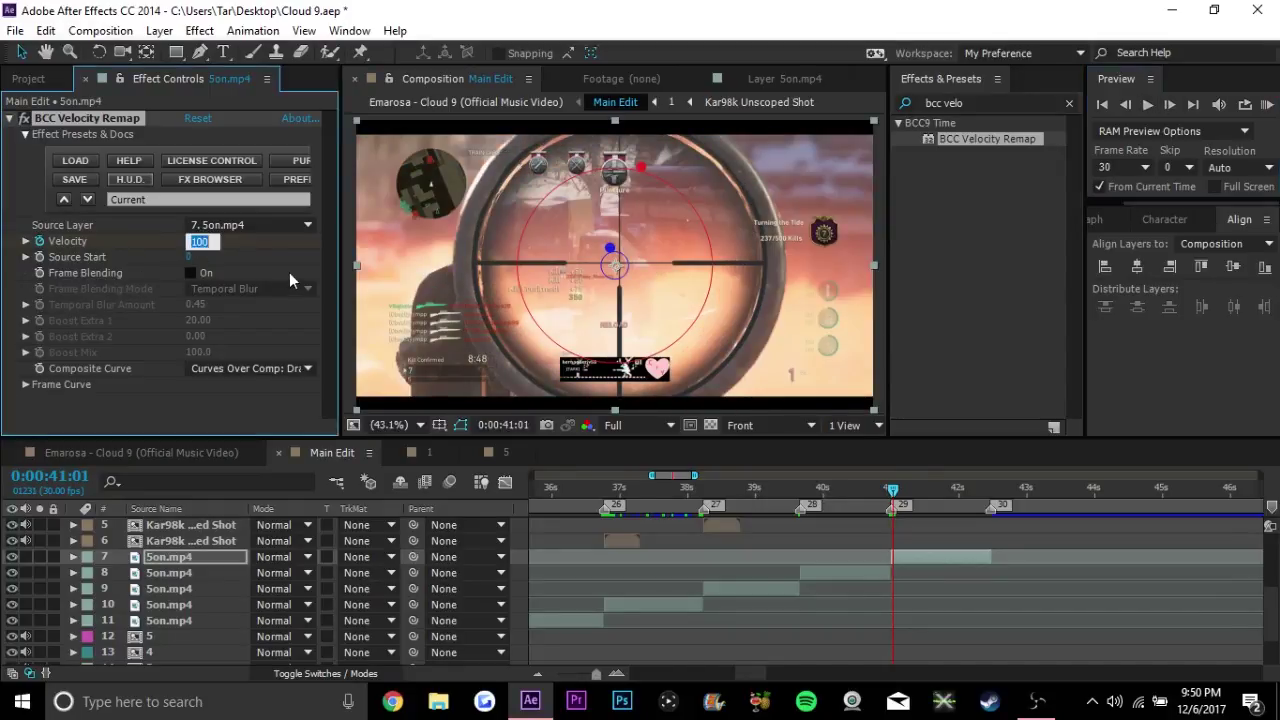
pyautogui.write('200')
pyautogui.press('Return')
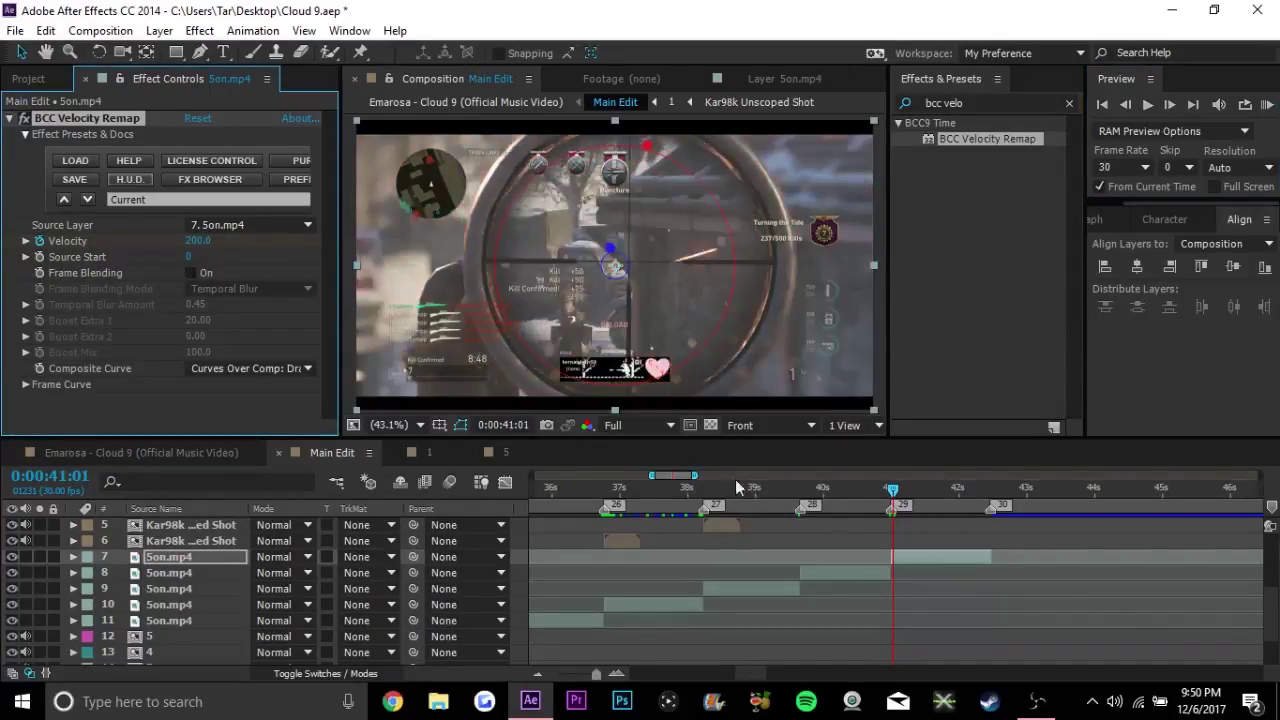
# Keyframe the marker 29 segment's Velocity at 50 on 0:00:42:14, at marker 30
pyautogui.click(990, 490)
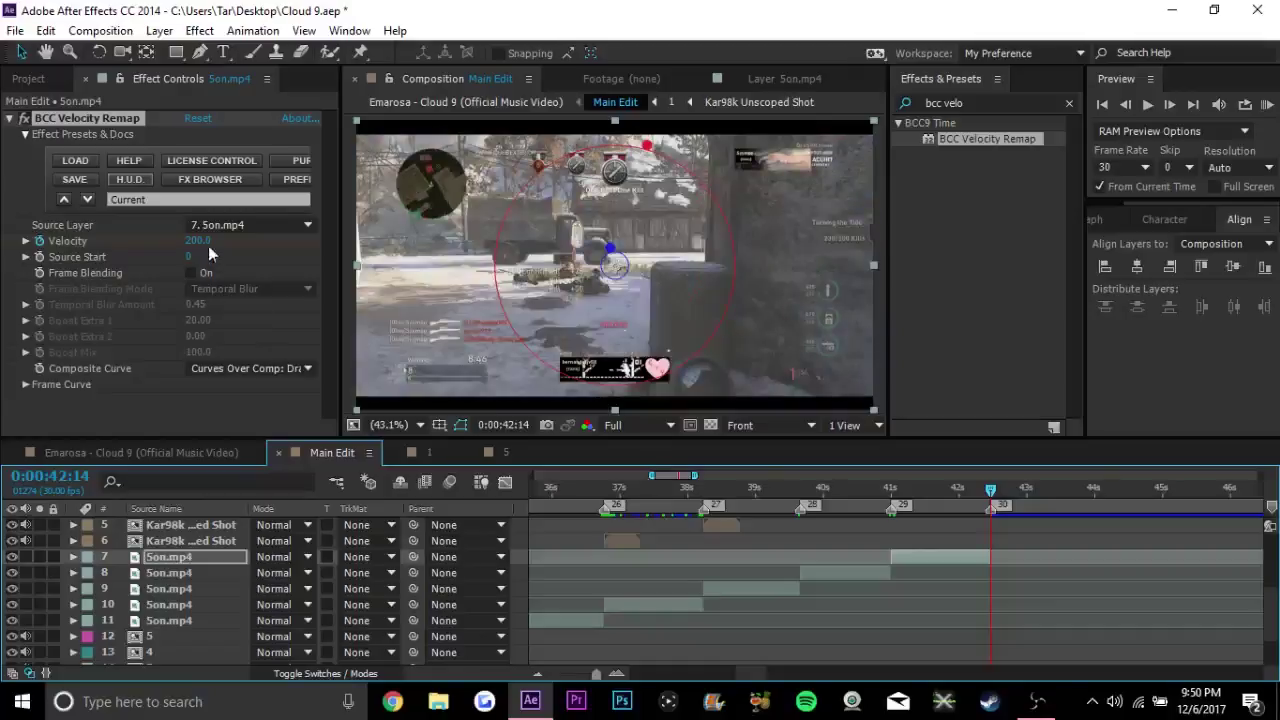
pyautogui.click(197, 242)
pyautogui.write('50')
pyautogui.press('Return')
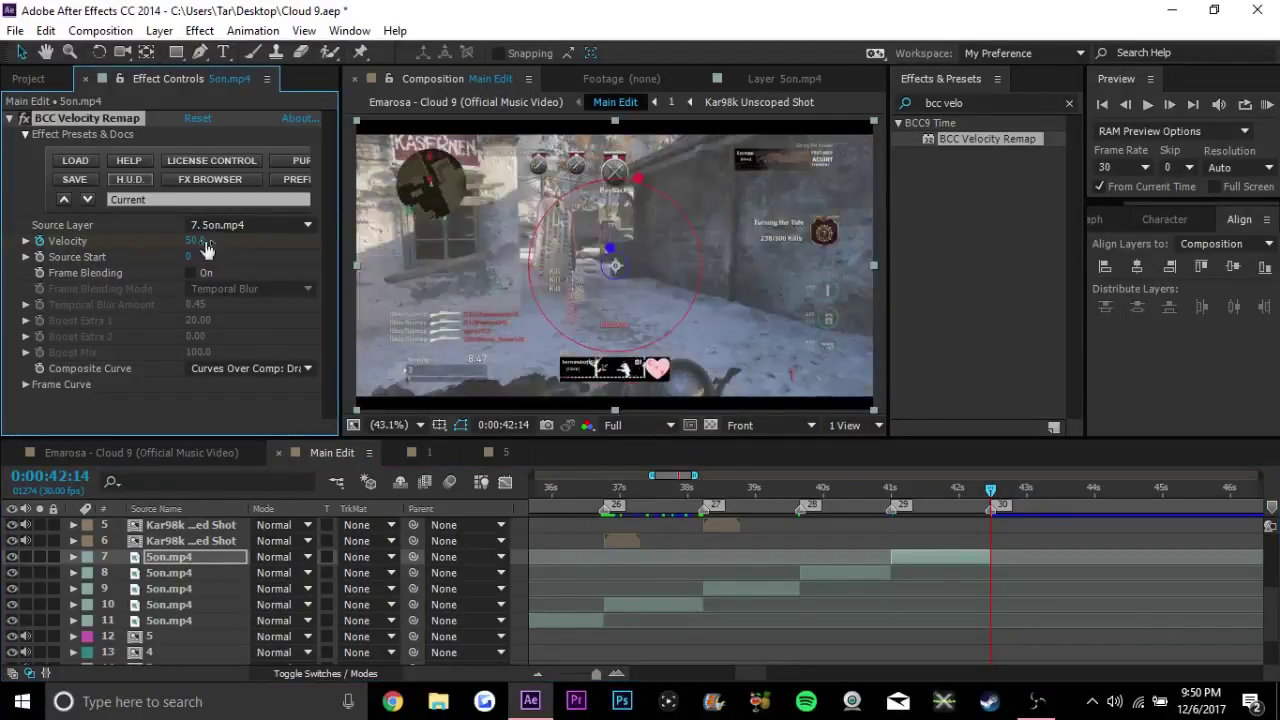
# Easy ease layer 7's Velocity keyframes, extend the peak's outgoing handle down to about 50, and check the frames up to 0:00:42:14
pyautogui.press('u')
pyautogui.moveTo(1045, 584); pyautogui.dragTo(865, 597)
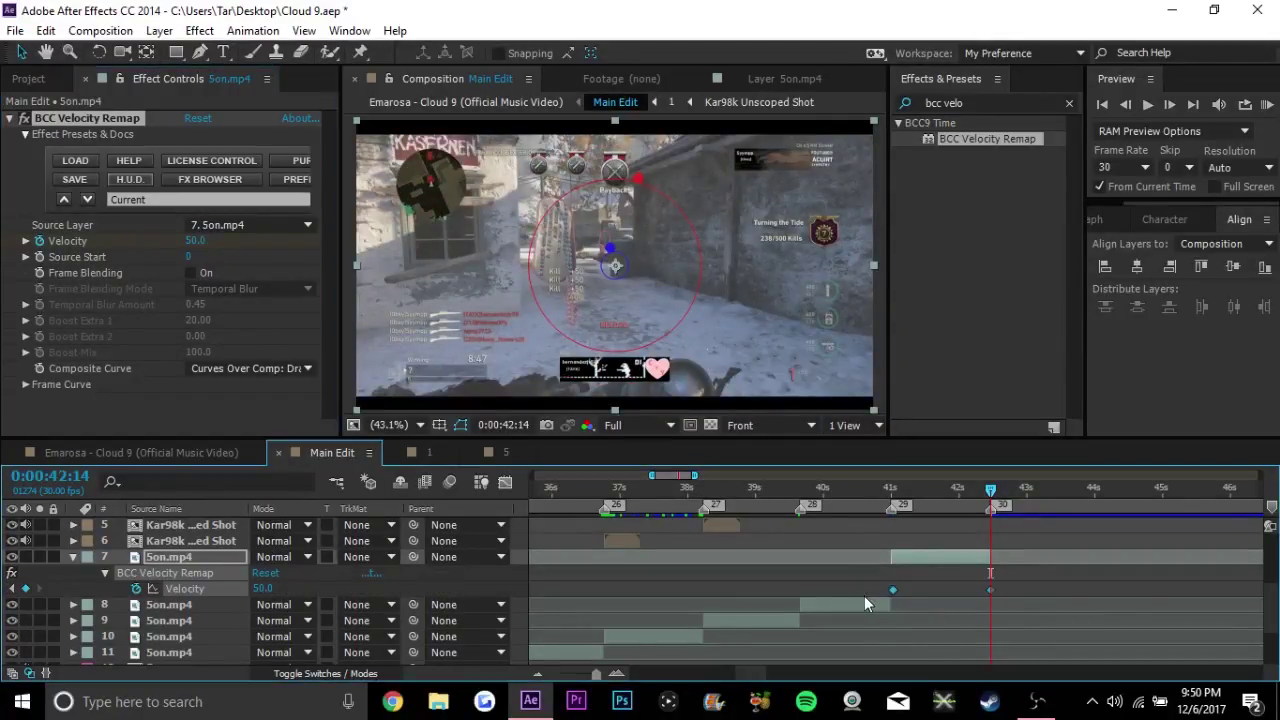
pyautogui.click(505, 482)
pyautogui.press('F9')
pyautogui.moveTo(928, 526); pyautogui.dragTo(895, 626)
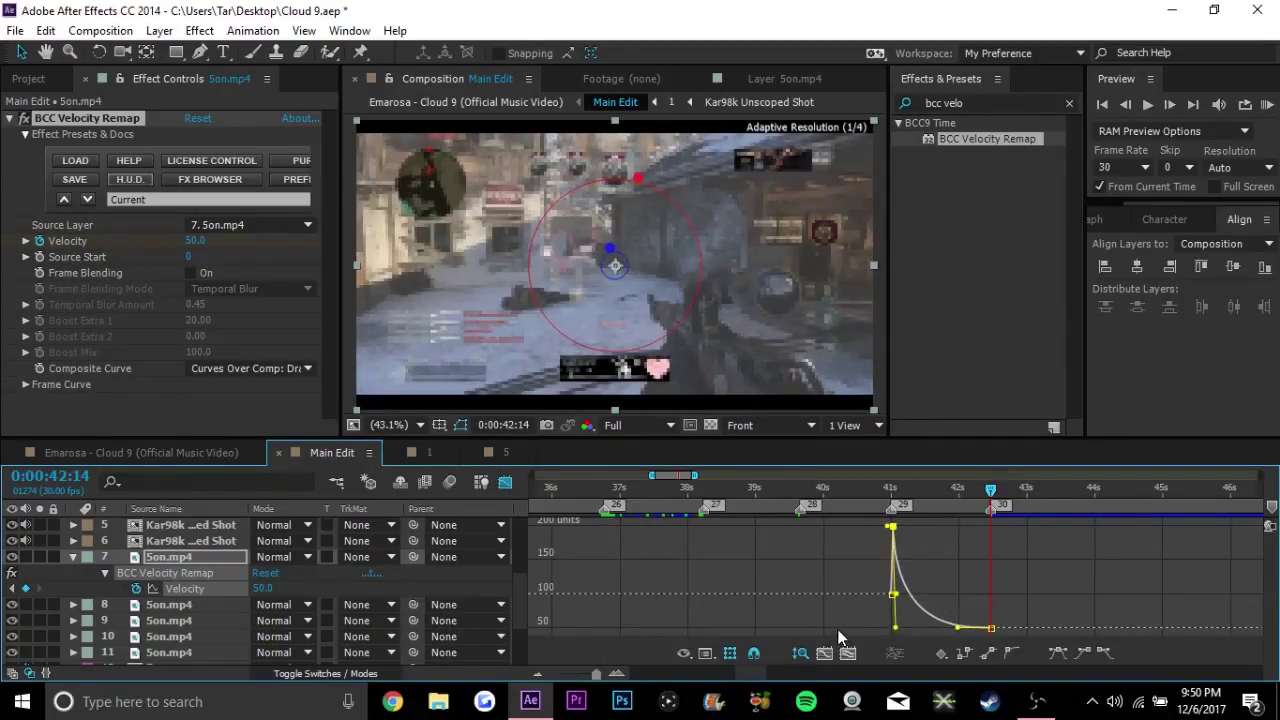
pyautogui.moveTo(888, 492); pyautogui.dragTo(990, 492)
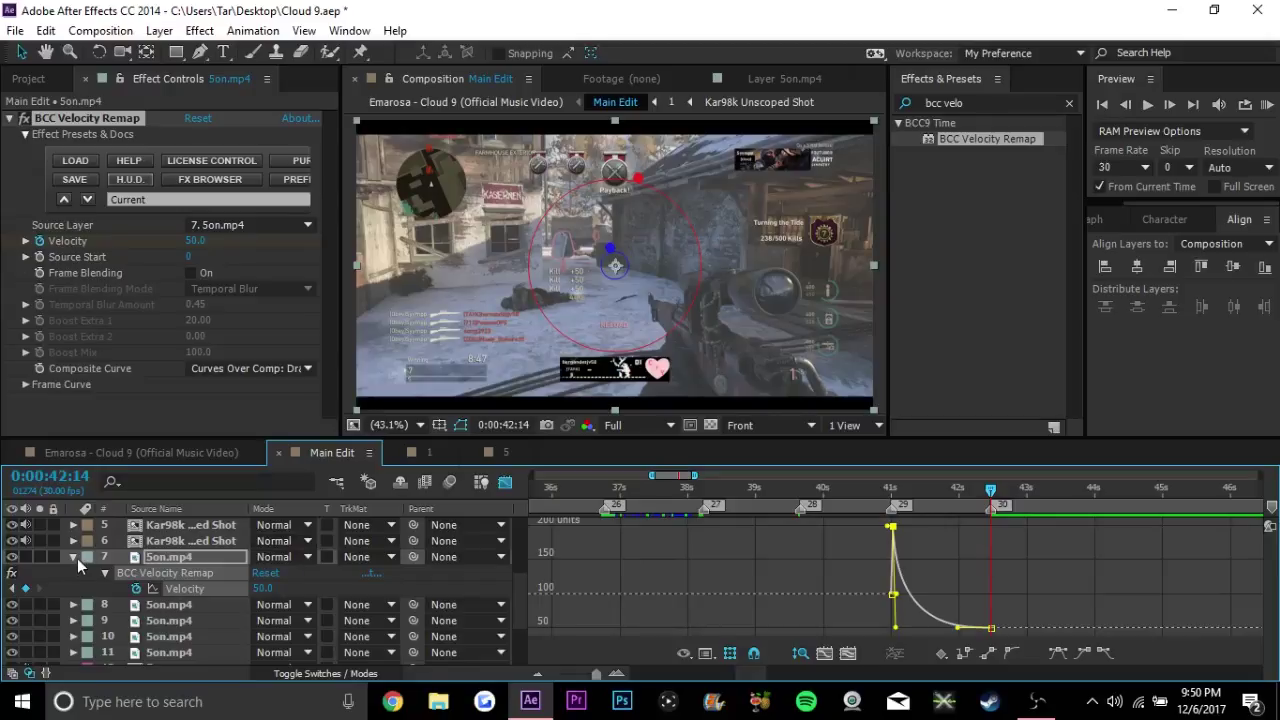
# Close the graph editor, check the frame at 0:00:41:17, and collapse layer 7's properties
pyautogui.click(177, 558)
pyautogui.click(704, 541)
pyautogui.click(505, 483)
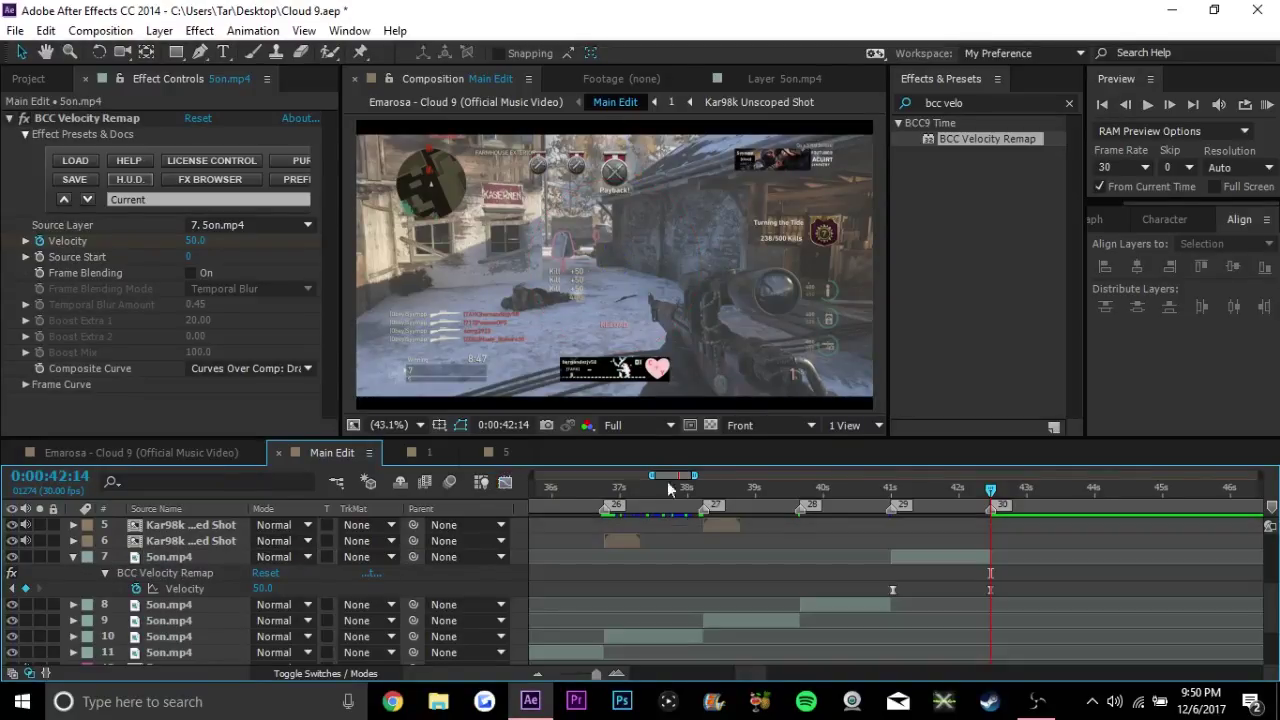
pyautogui.click(929, 490)
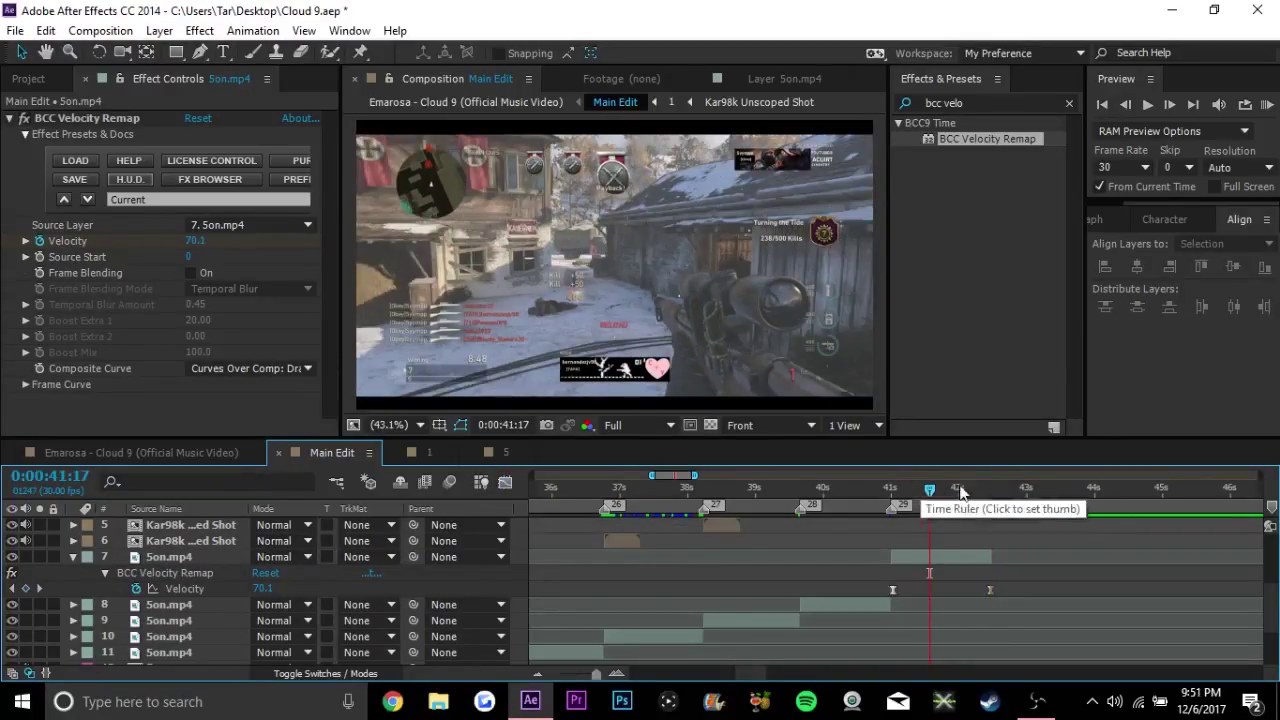
pyautogui.click(72, 557)
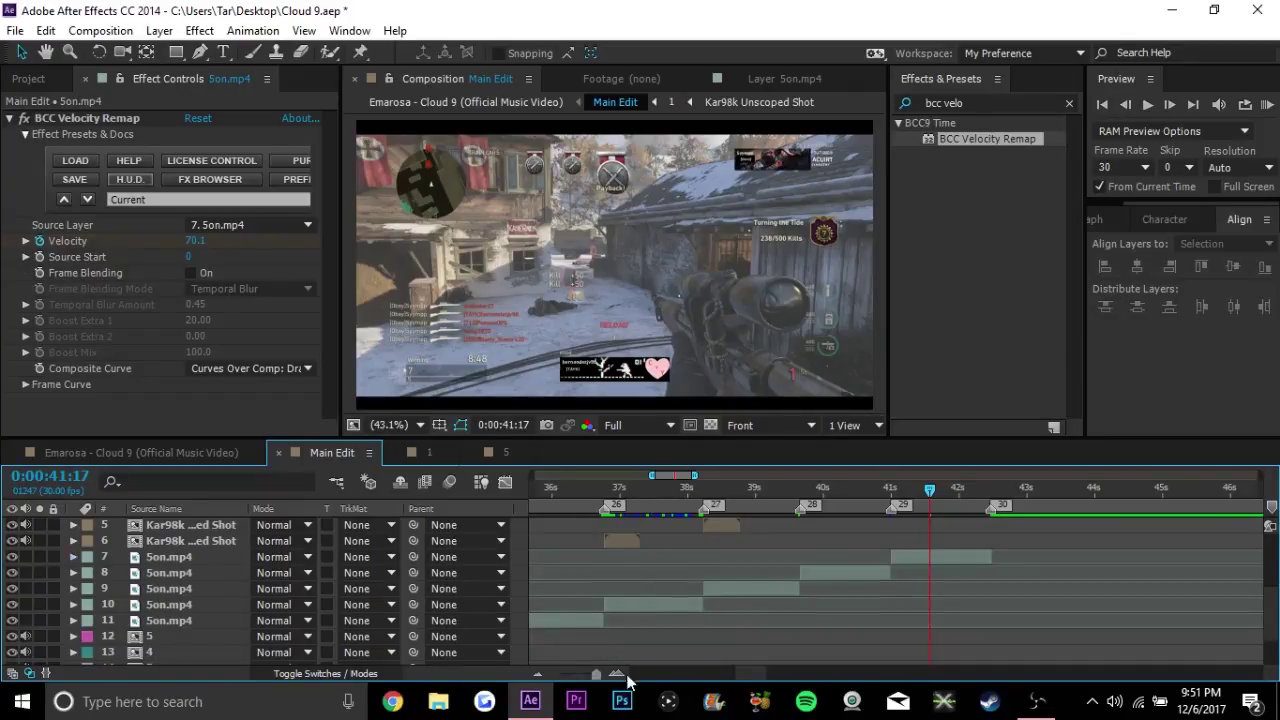
# Pre-compose all the 5on.mp4 segments and Kar98k Unscoped Shot layers into a new composition named 6, moving all attributes into it
pyautogui.click(538, 674)
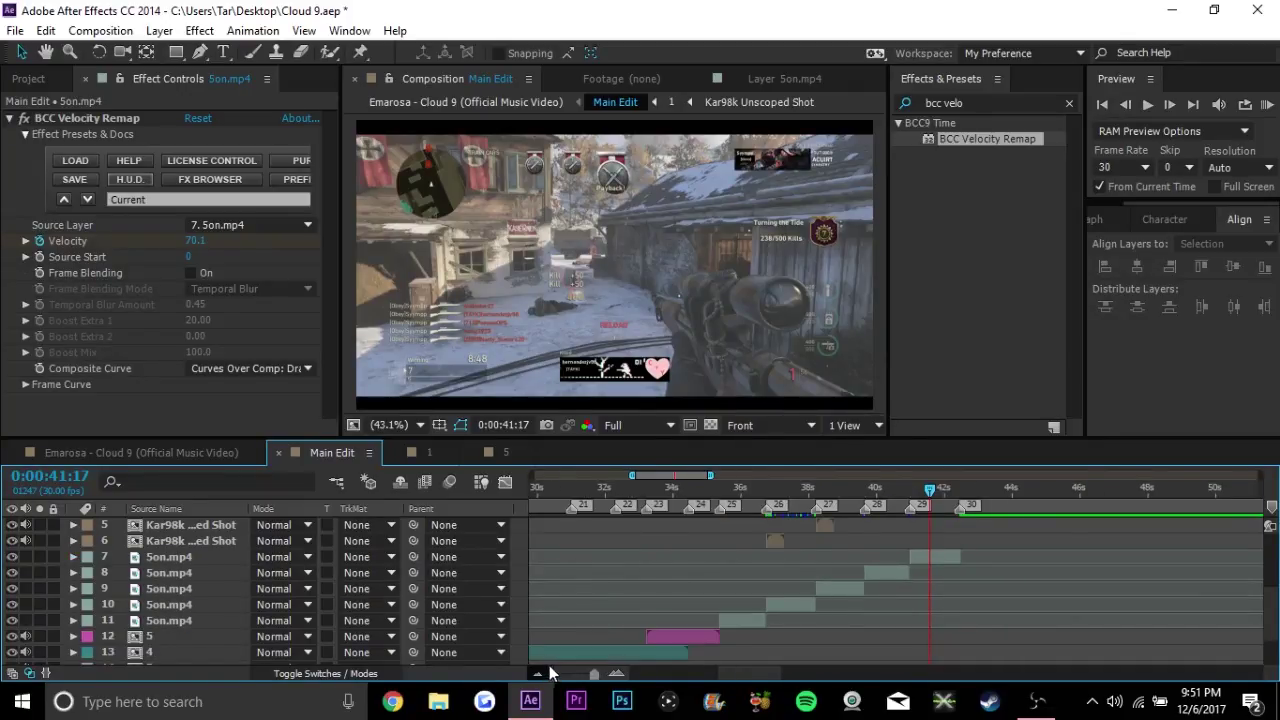
pyautogui.click(754, 620)
pyautogui.scroll(3, 930, 590)
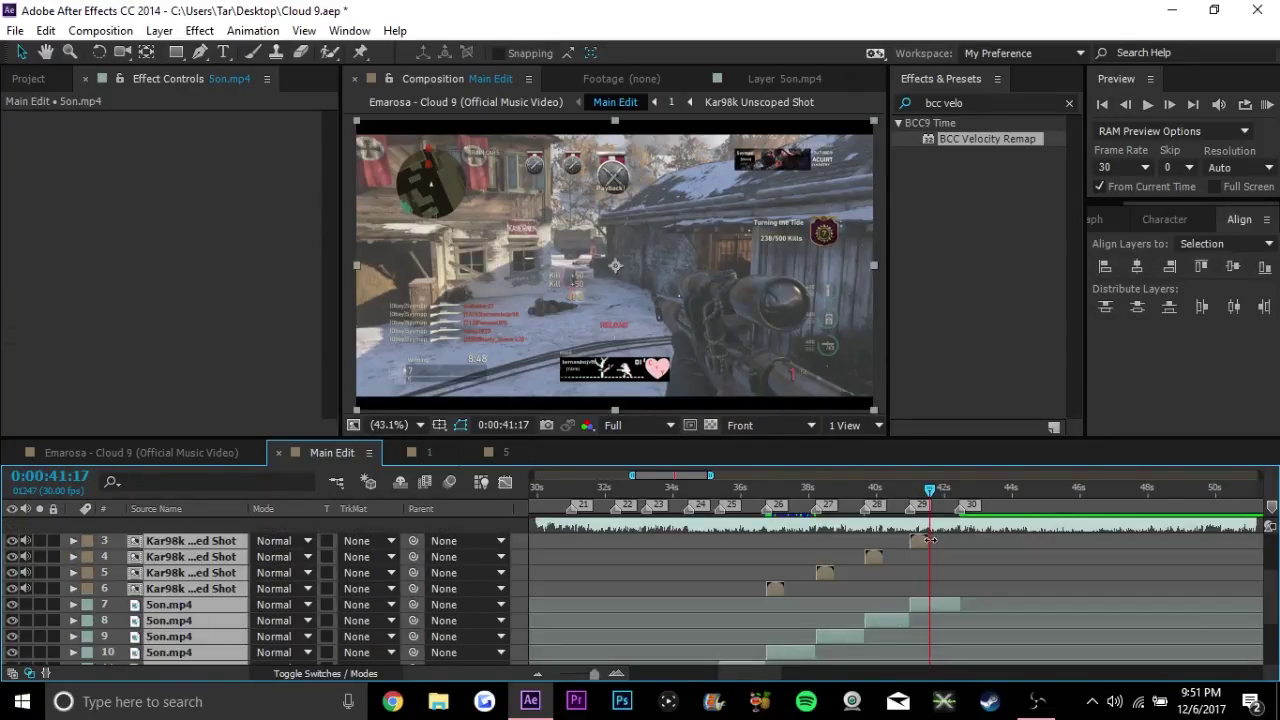
pyautogui.rightClick(930, 540)
pyautogui.click(963, 580)
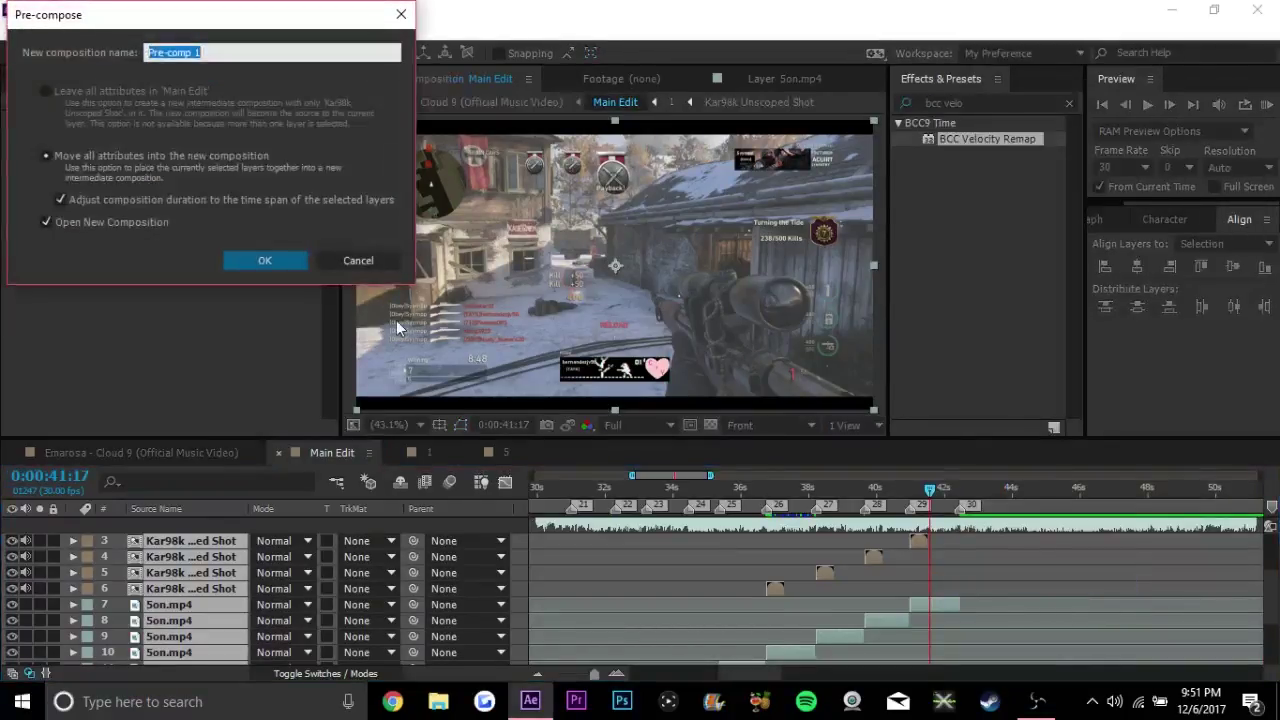
pyautogui.write('6')
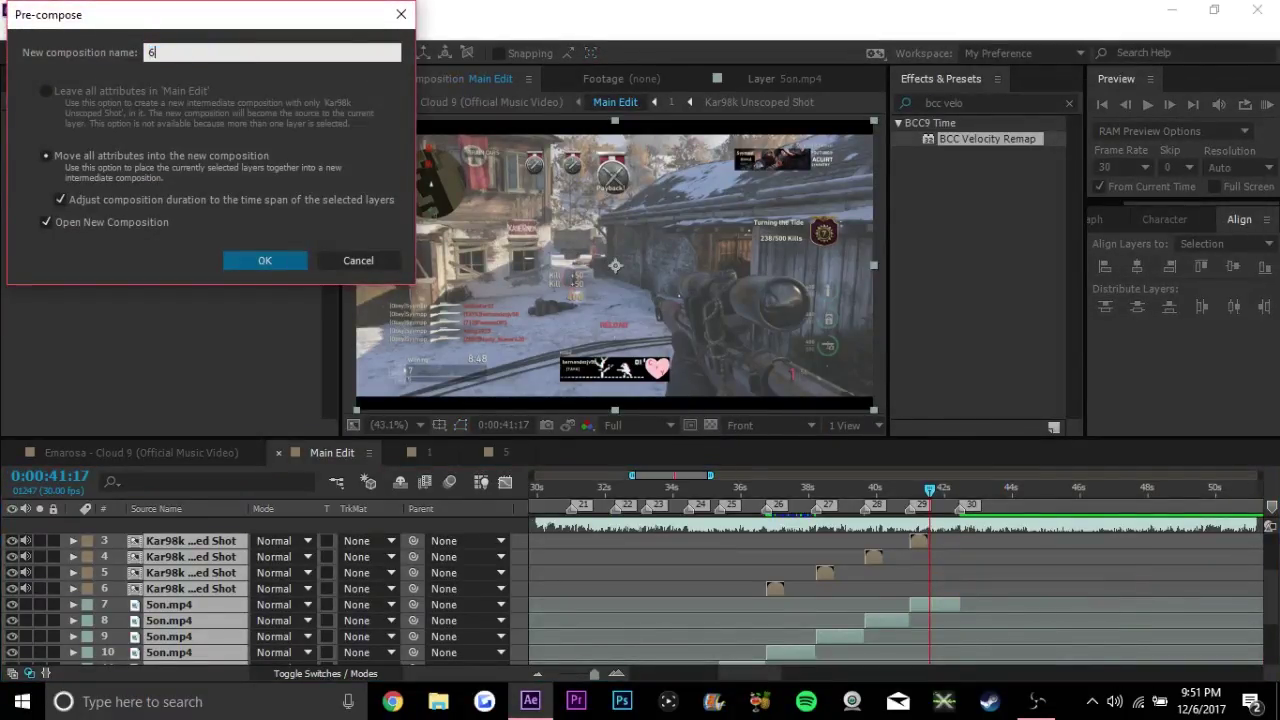
pyautogui.press('Return')
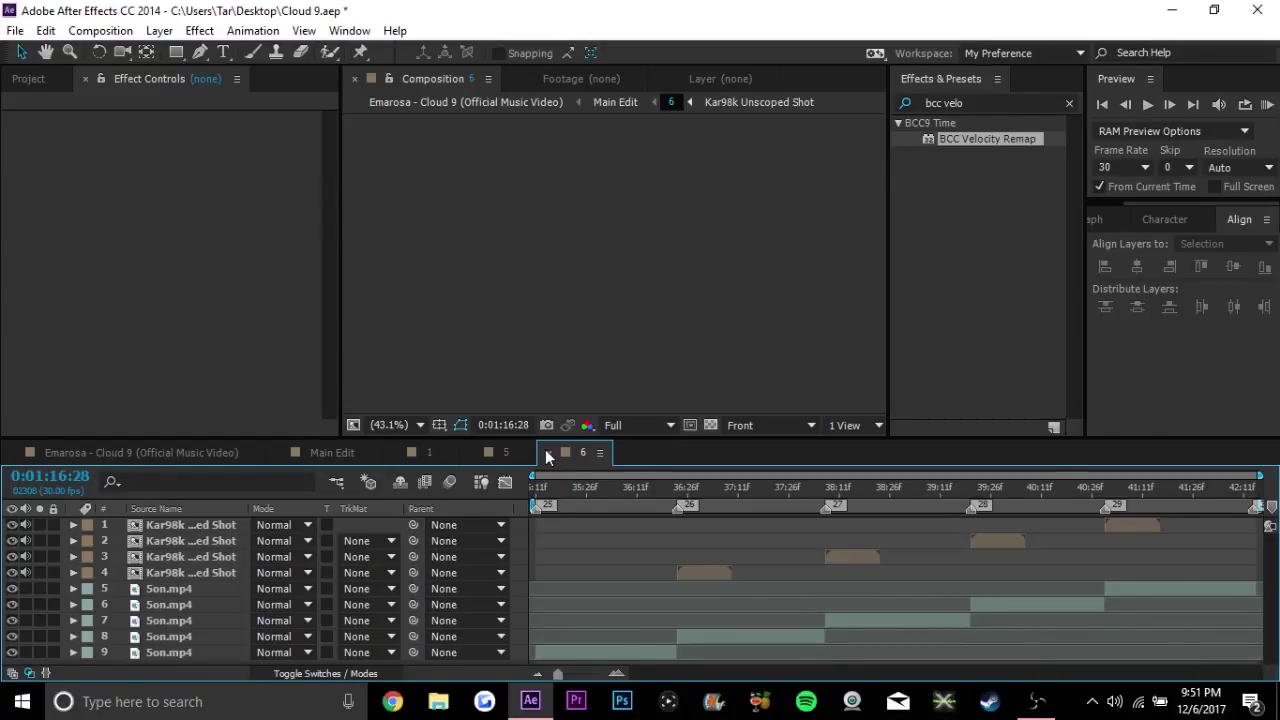
# Close composition 6, return to Main Edit, and give the layer 6 pre-comp a green label
pyautogui.click(546, 452)
pyautogui.click(340, 454)
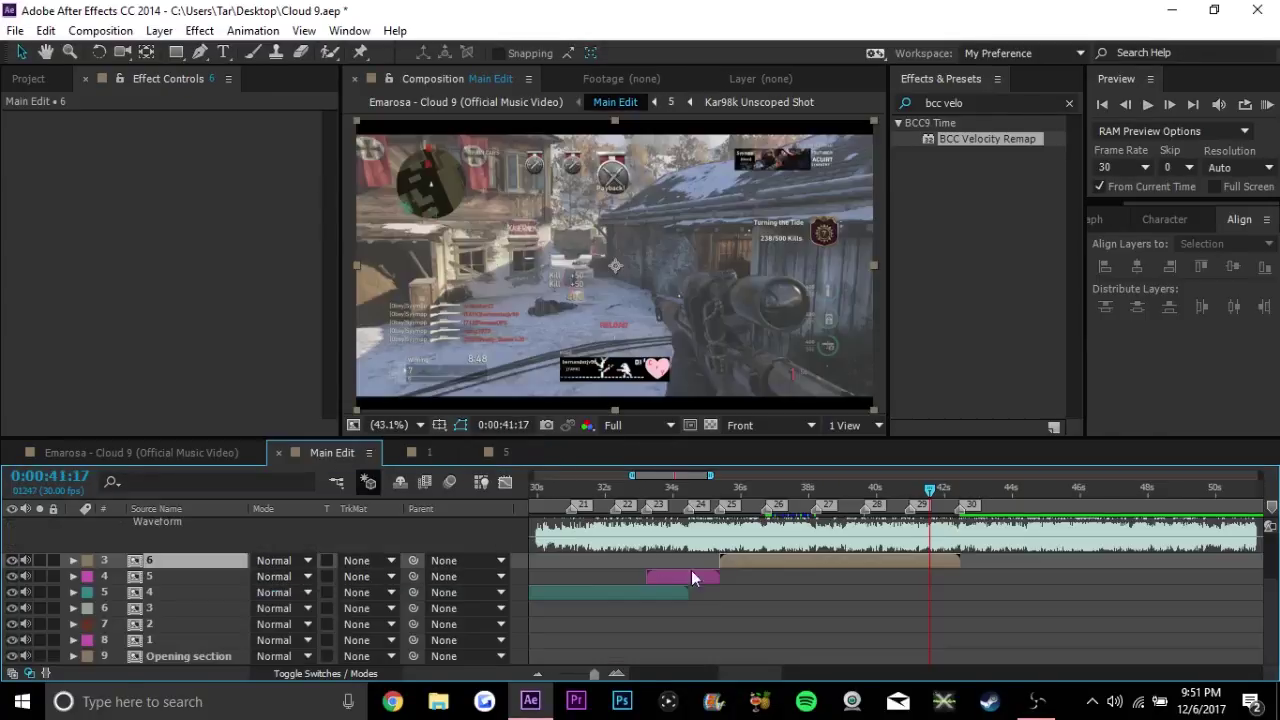
pyautogui.click(87, 560)
pyautogui.click(125, 411)
# Set layer 6's Scale to 105% and start keyframing it at the layer's first frame, 0:00:35:11
pyautogui.press('i')
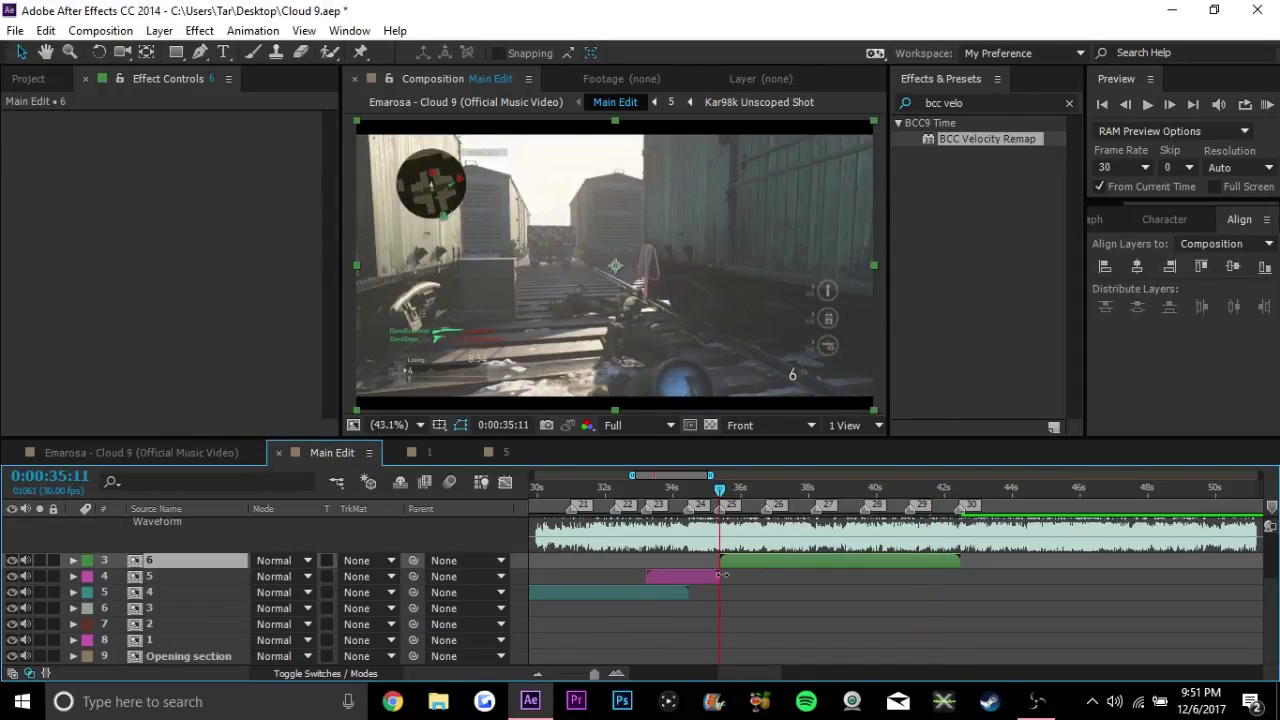
pyautogui.press('s')
pyautogui.click(313, 576)
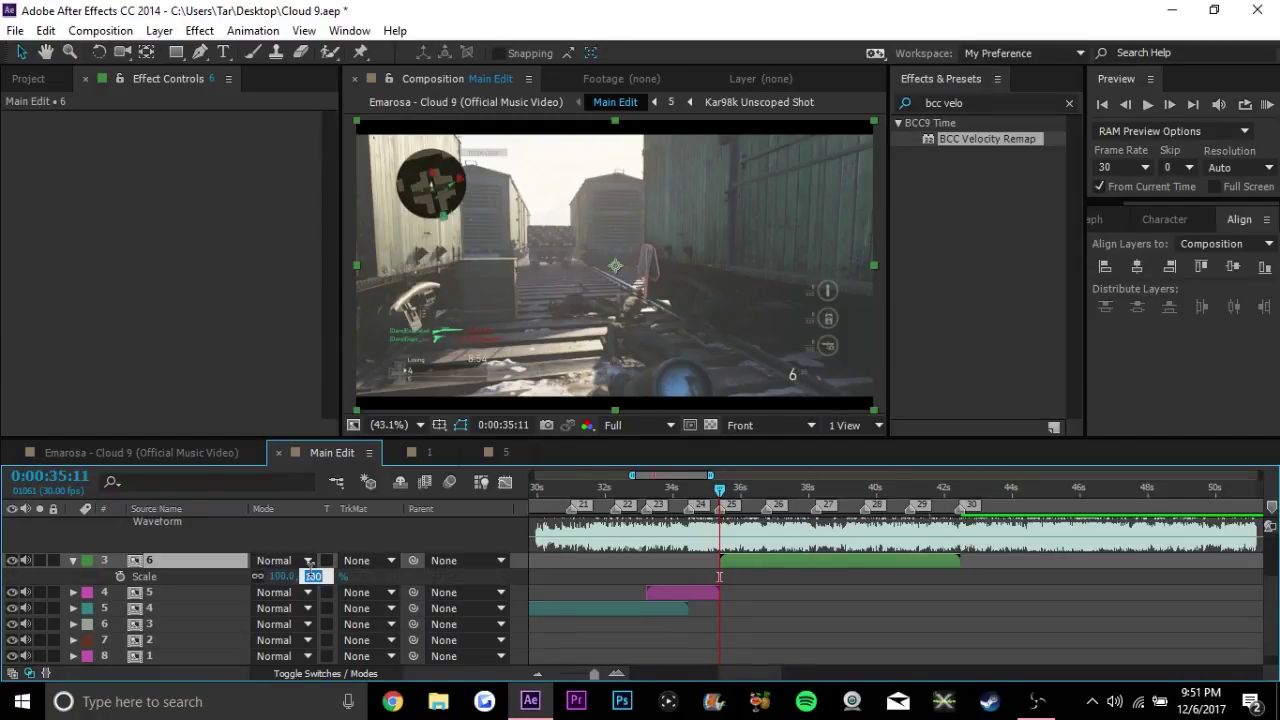
pyautogui.write('105')
pyautogui.press('Return')
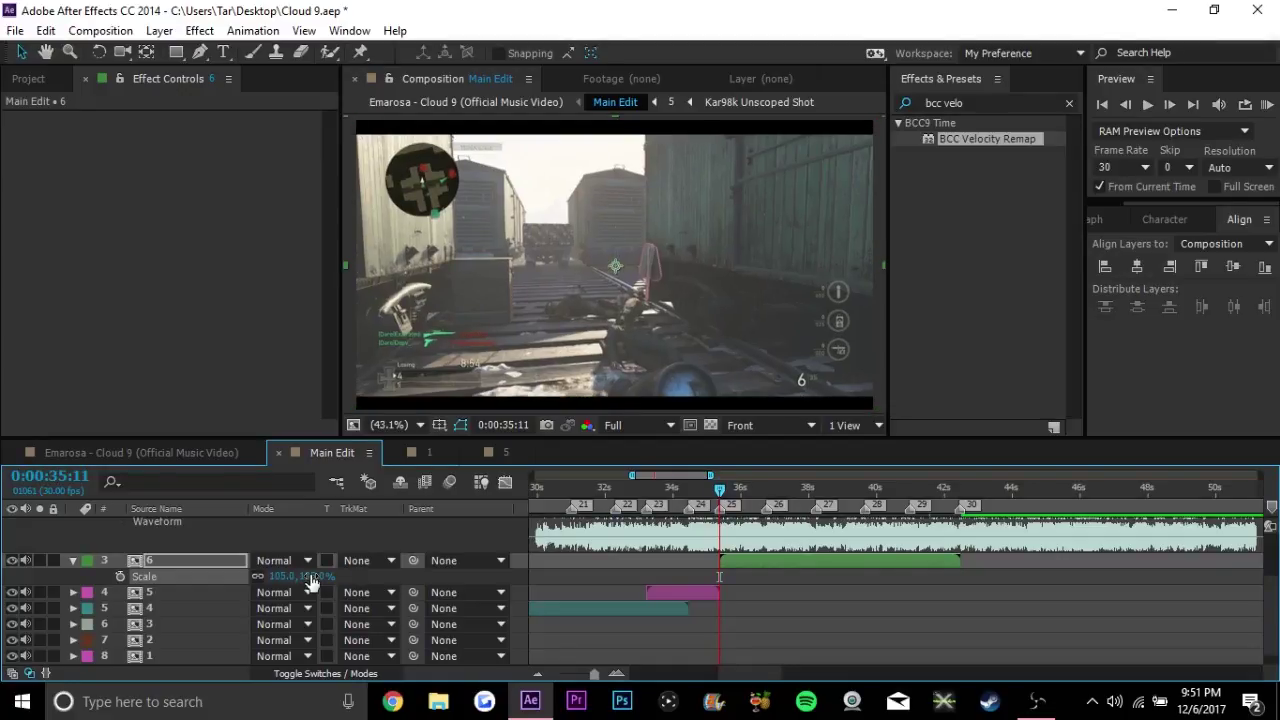
pyautogui.click(119, 577)
# Add 105% Scale keyframes to layer 6 at markers 26 to 30, from 0:00:36:23 through 0:00:42:14
pyautogui.click(776, 500)
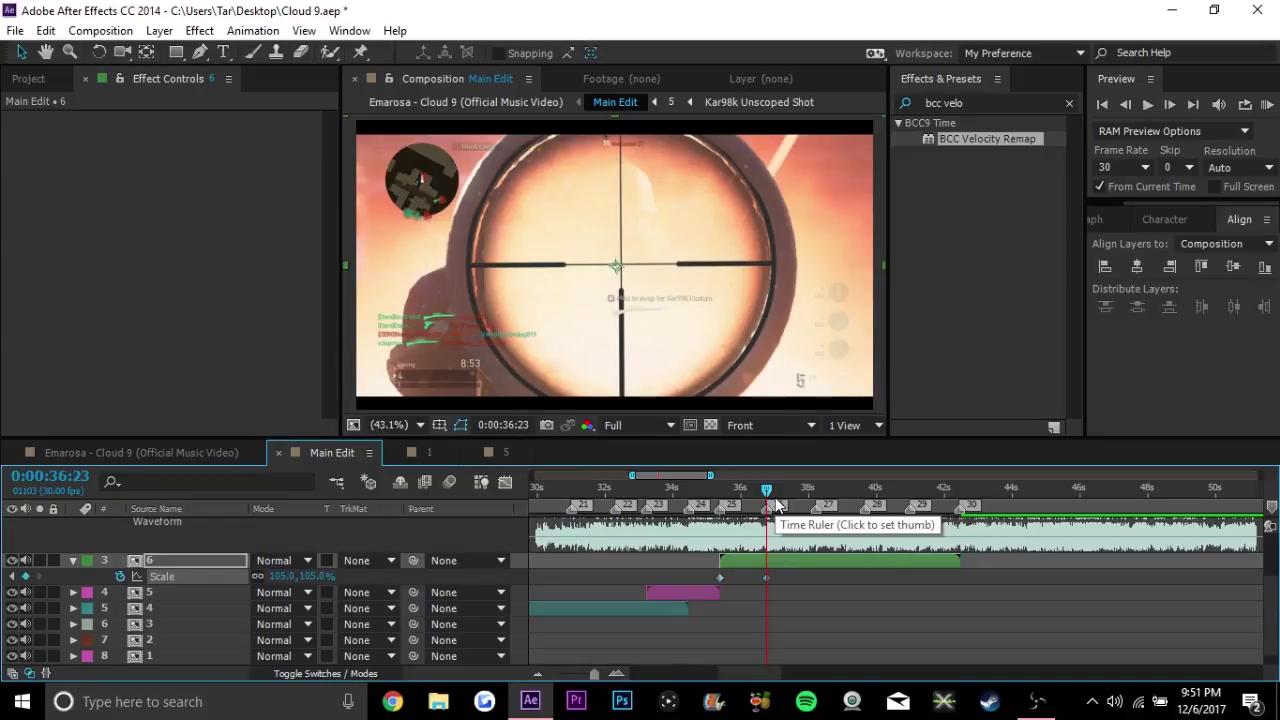
pyautogui.click(816, 490)
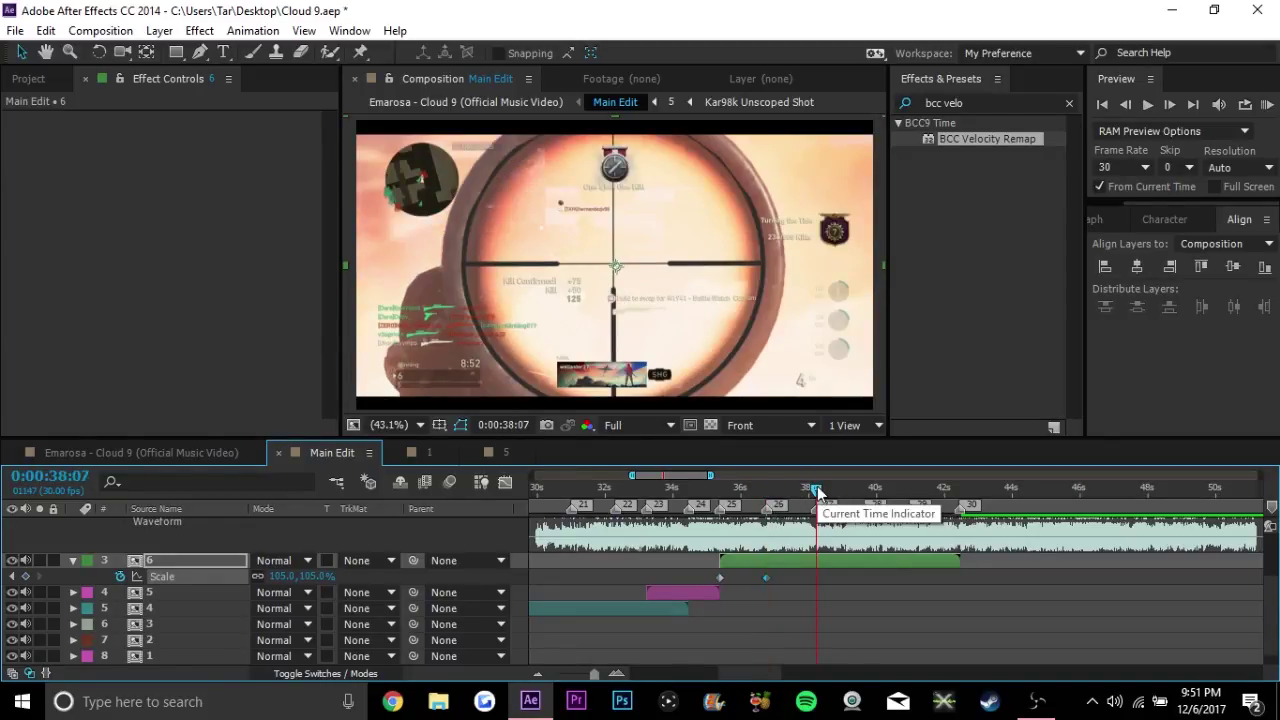
pyautogui.click(865, 491)
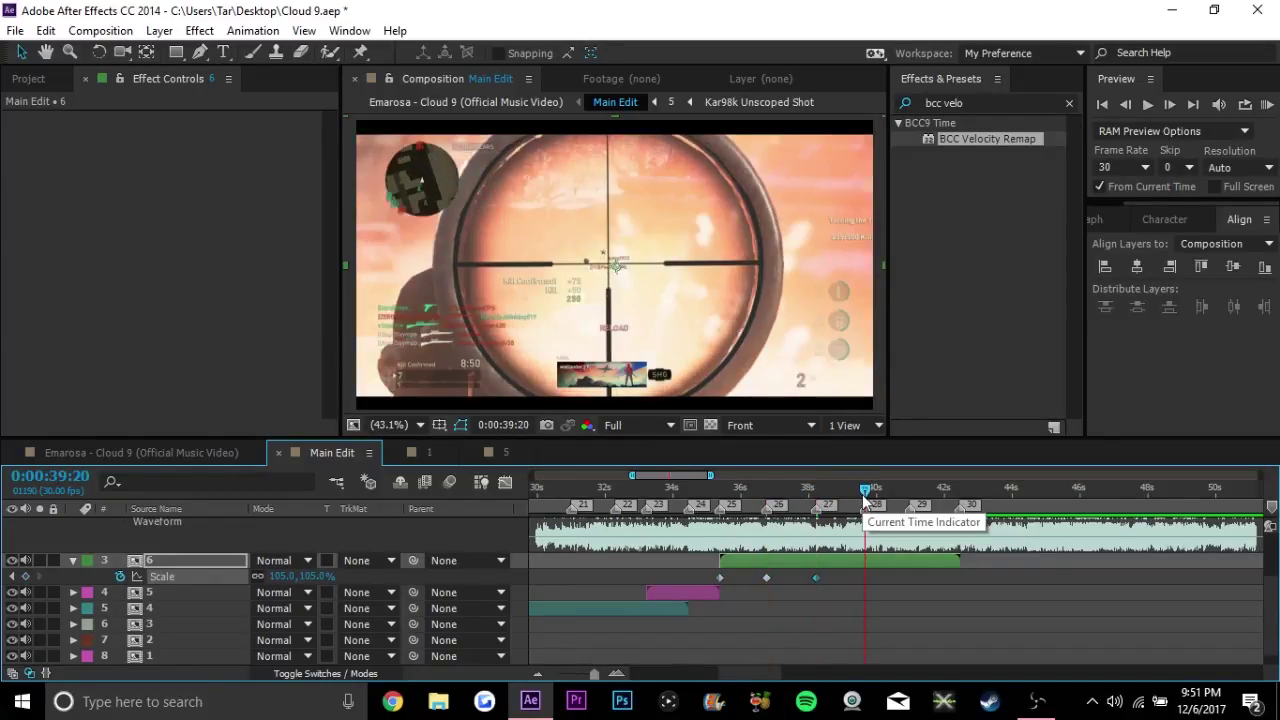
pyautogui.hotkey('ctrl', 'v')
pyautogui.click(720, 490)
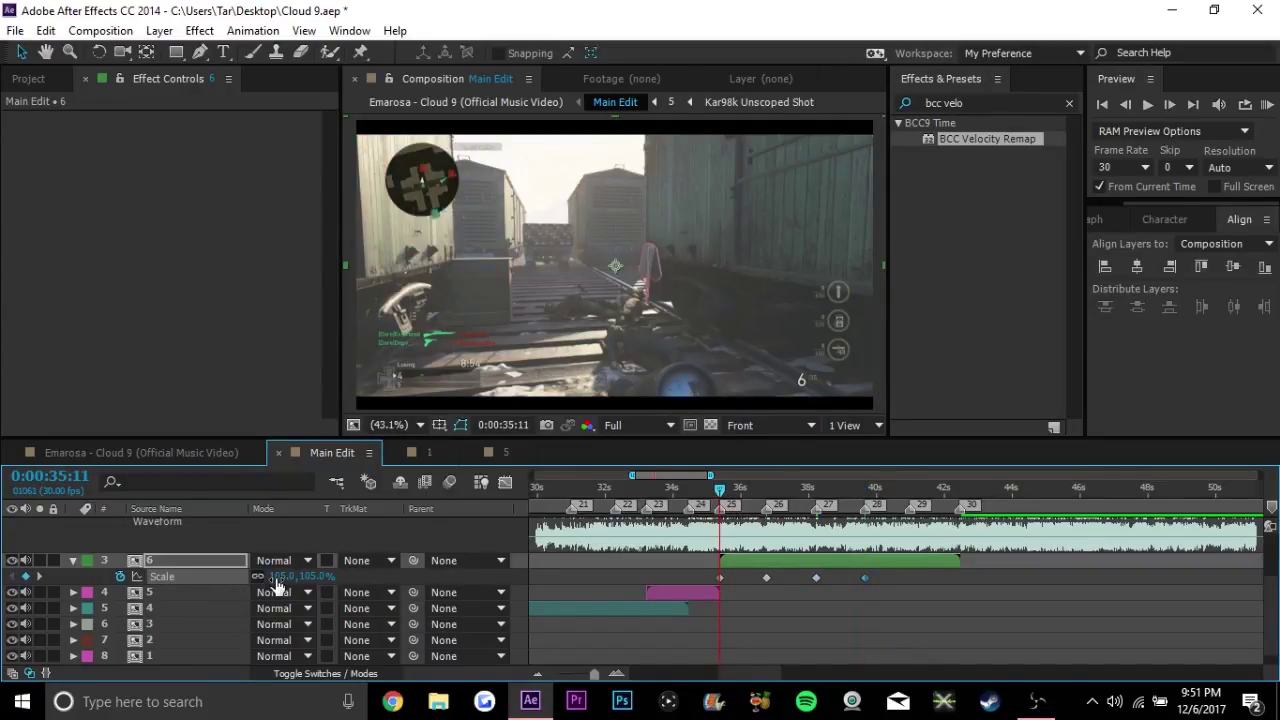
pyautogui.click(909, 488)
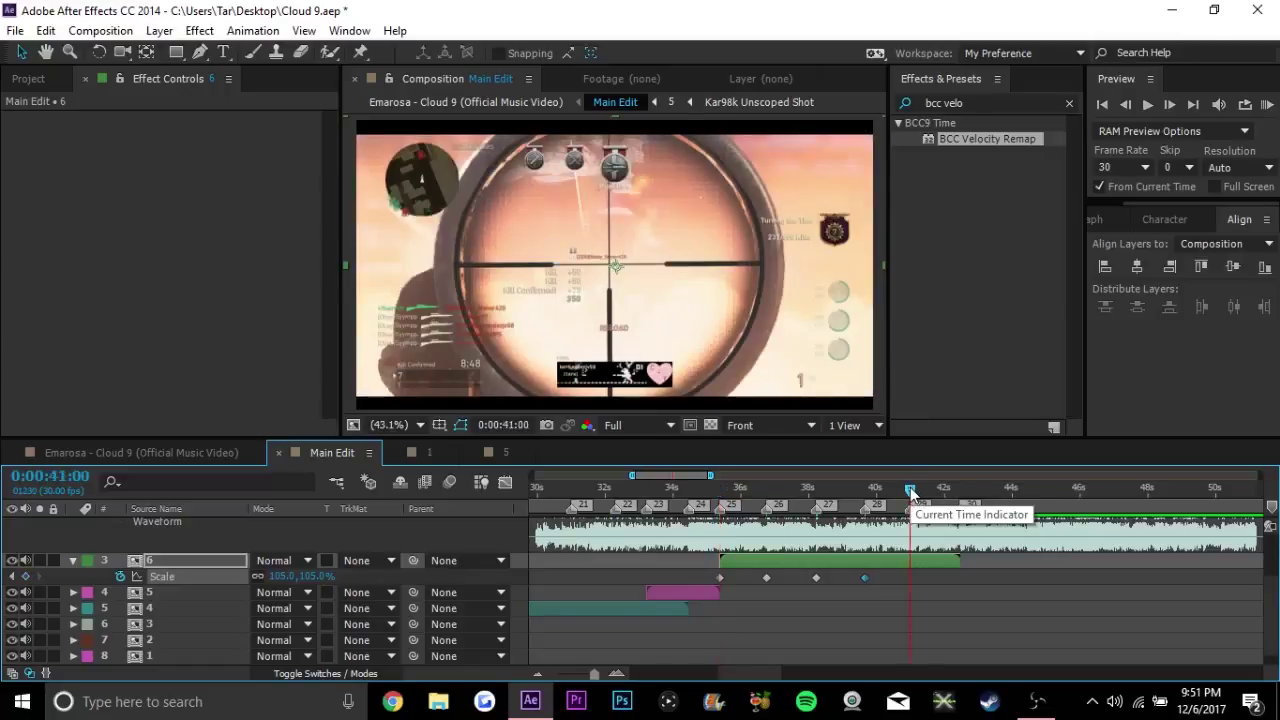
pyautogui.hotkey('ctrl', 'v')
pyautogui.click(958, 490)
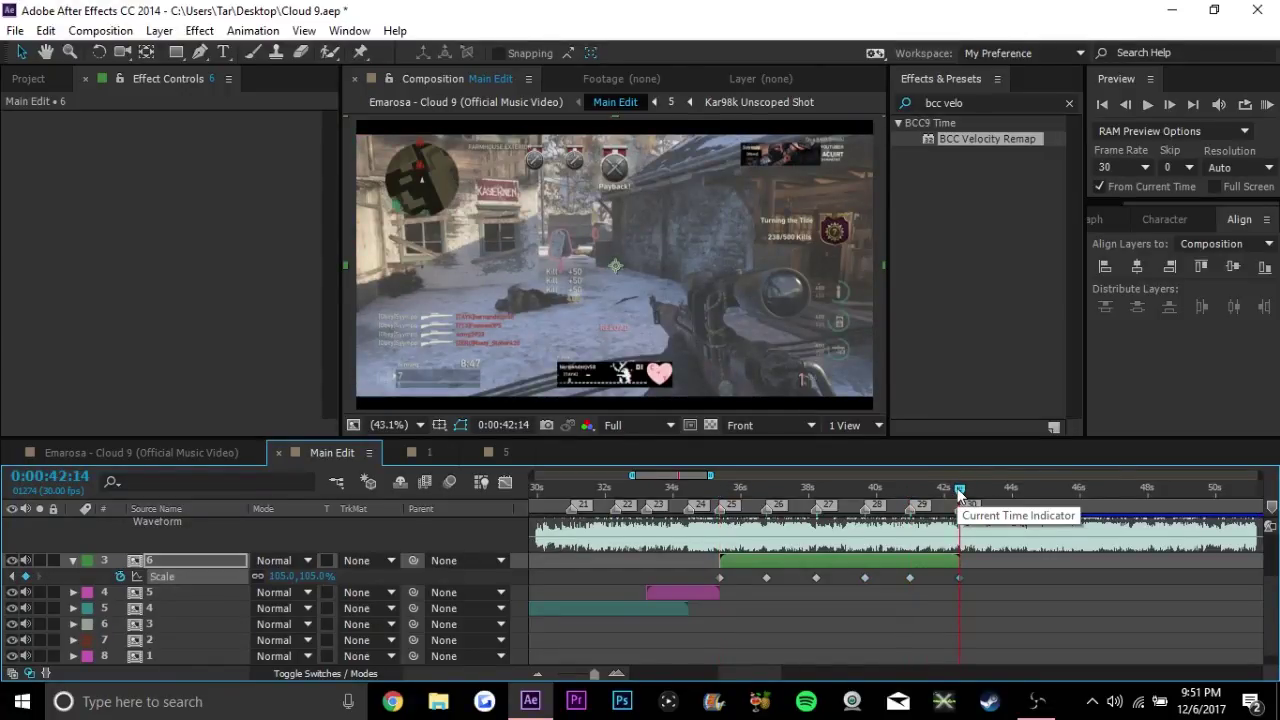
# Keyframe layer 6's Scale at 101% on 0:00:36:21, two frames before marker 26
pyautogui.click(766, 488)
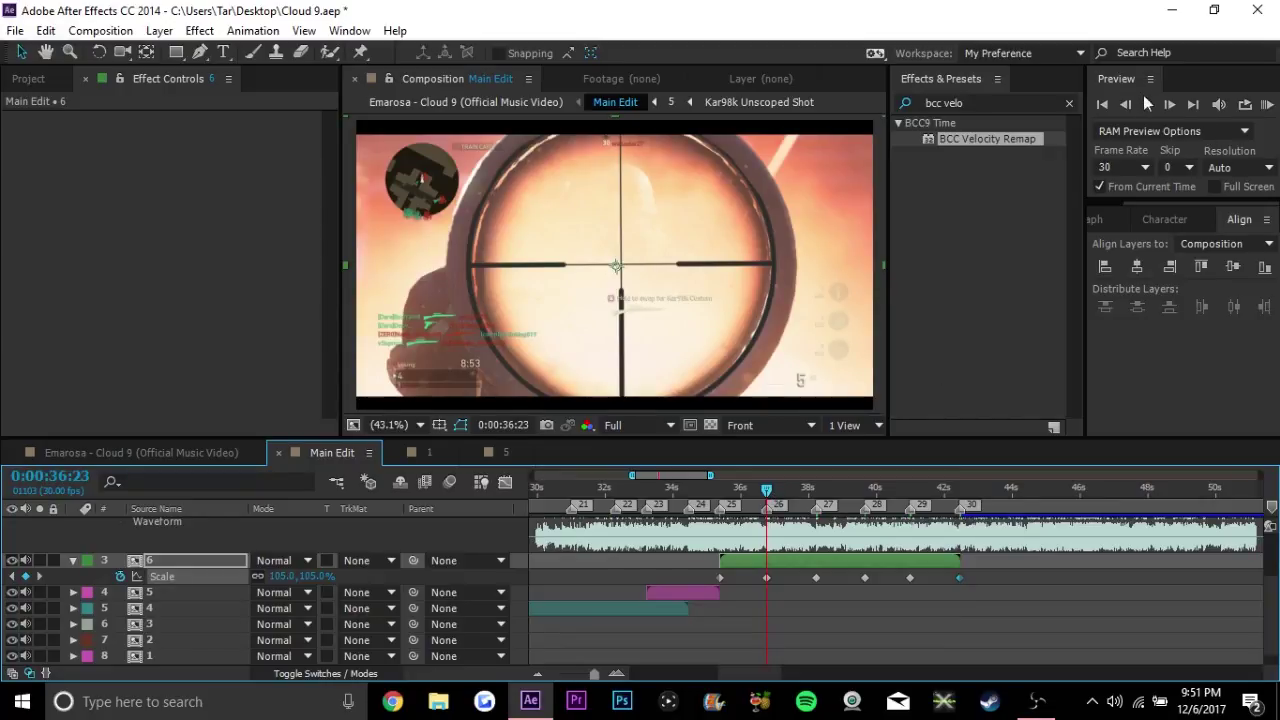
pyautogui.click(1127, 105)
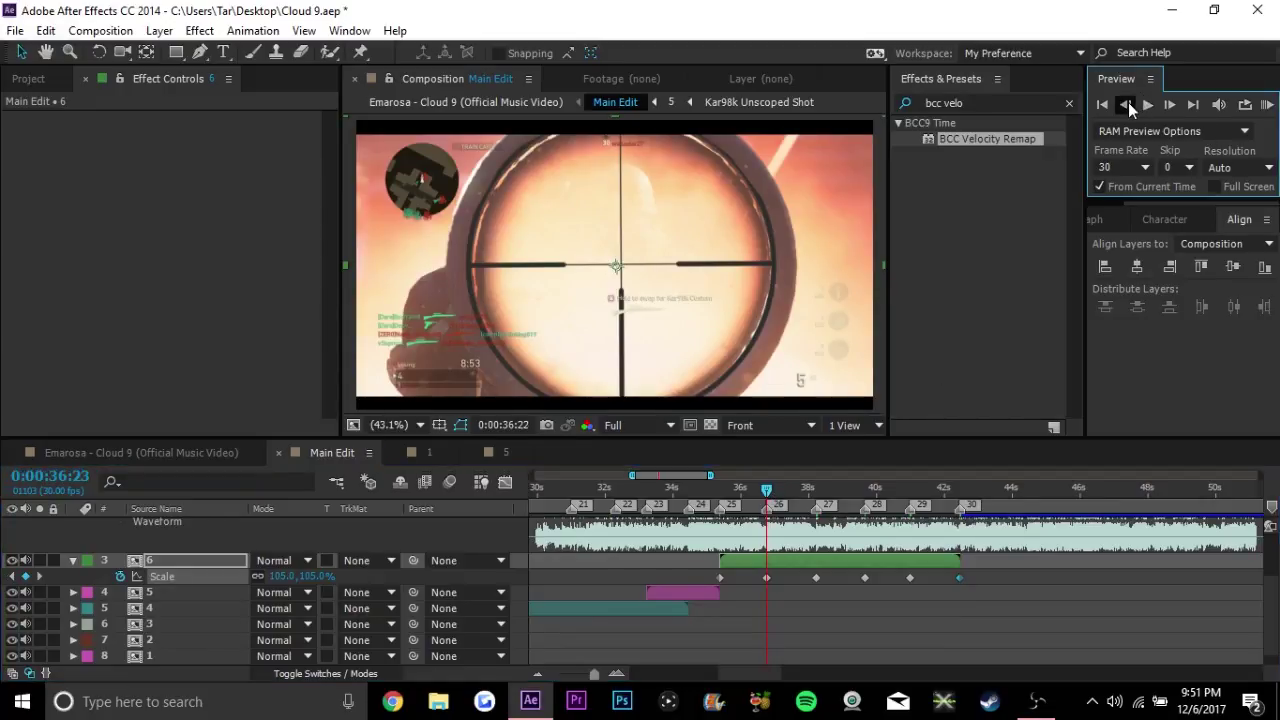
pyautogui.click(1127, 105)
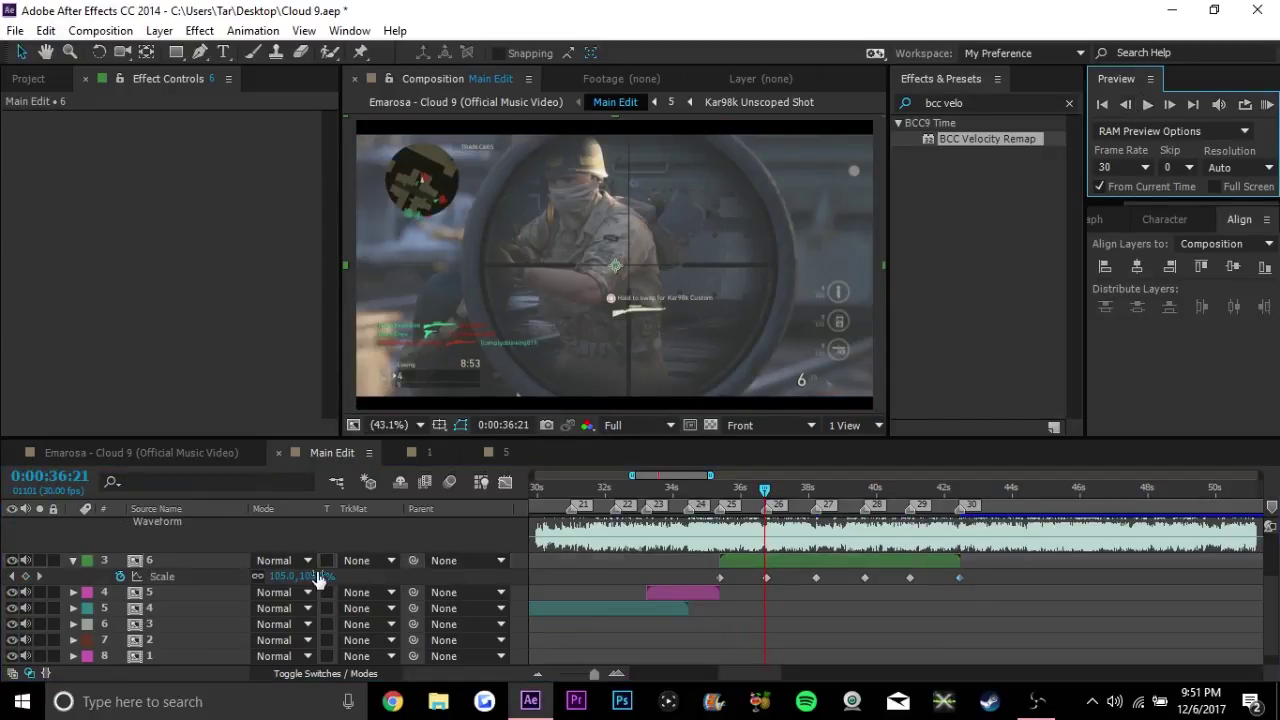
pyautogui.click(318, 580)
pyautogui.write('101')
pyautogui.press('Return')
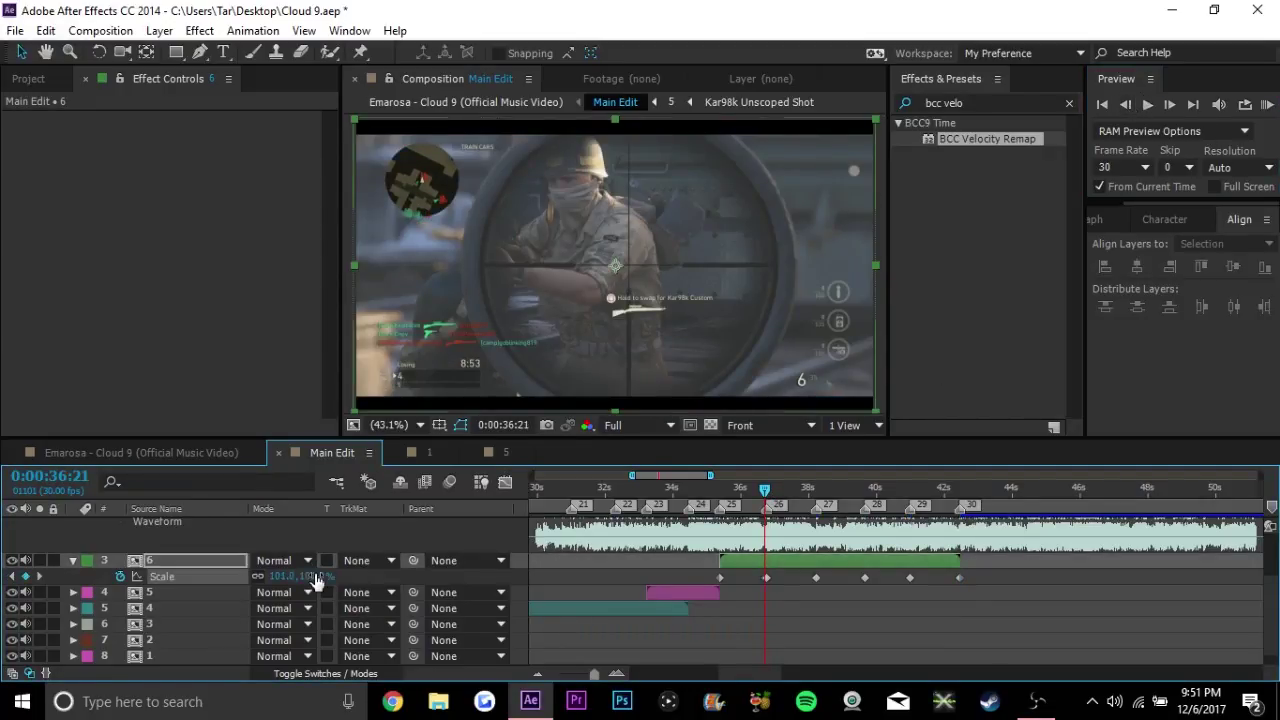
# Keyframe layer 6's Scale at 101% two frames before markers 27, 28 and 29, on 0:00:38:05, 0:00:39:18 and 0:00:40:28
pyautogui.click(816, 488)
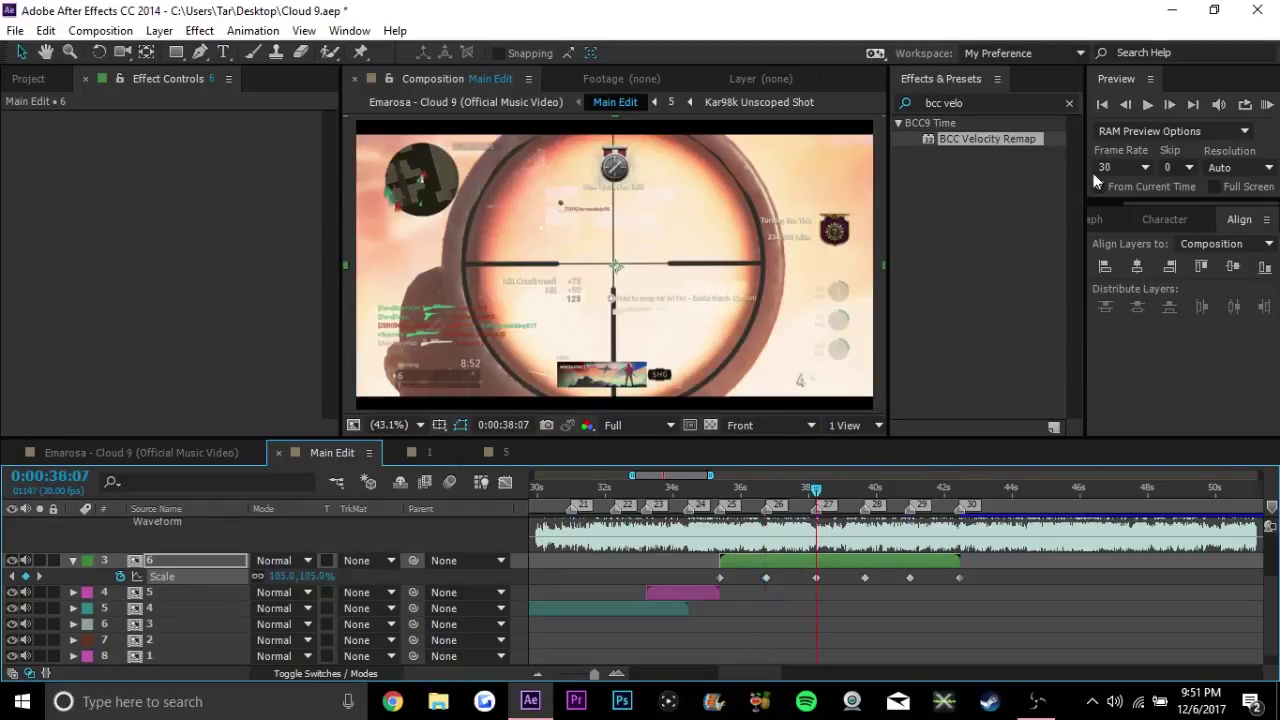
pyautogui.click(1125, 105)
pyautogui.click(1125, 105)
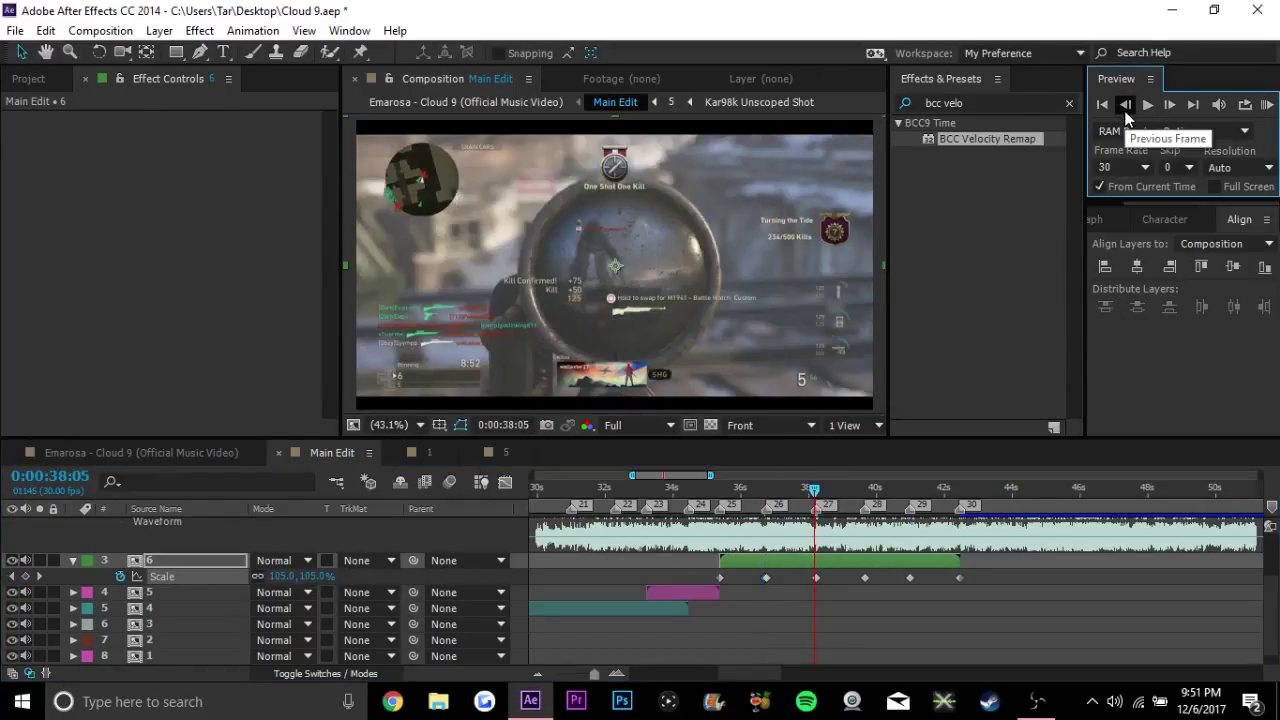
pyautogui.hotkey('ctrl', 'z')
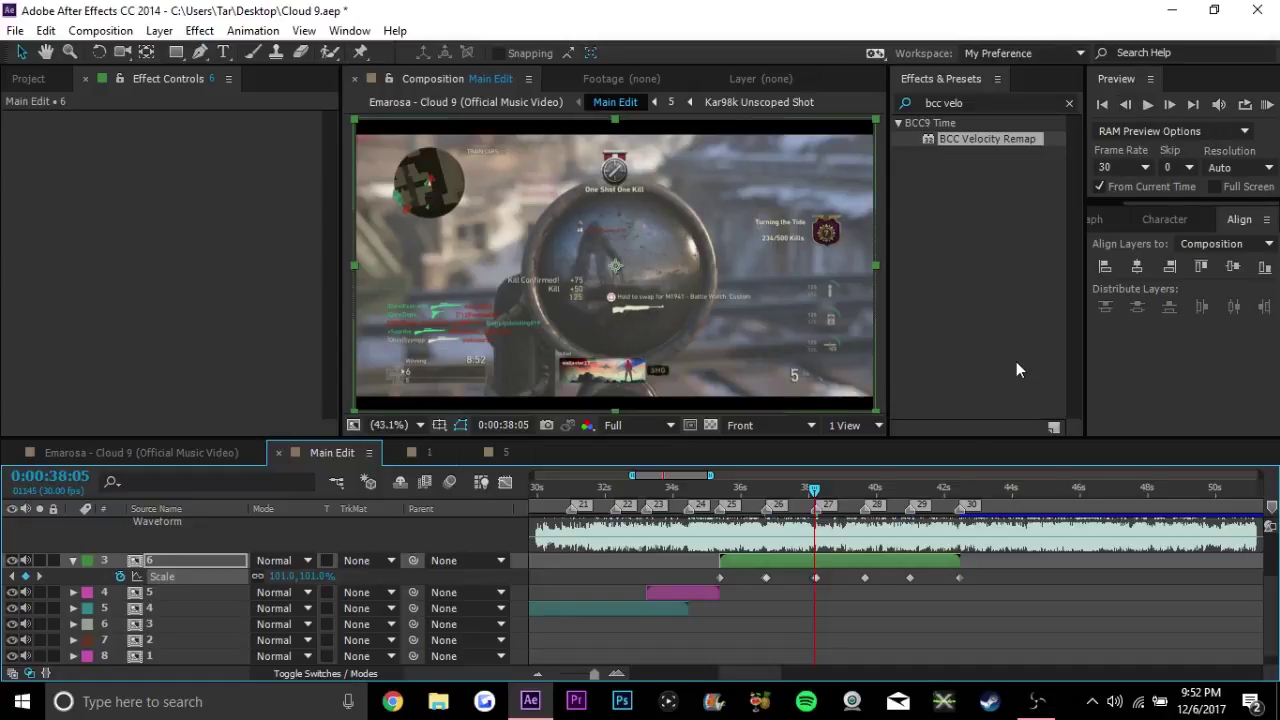
pyautogui.click(865, 488)
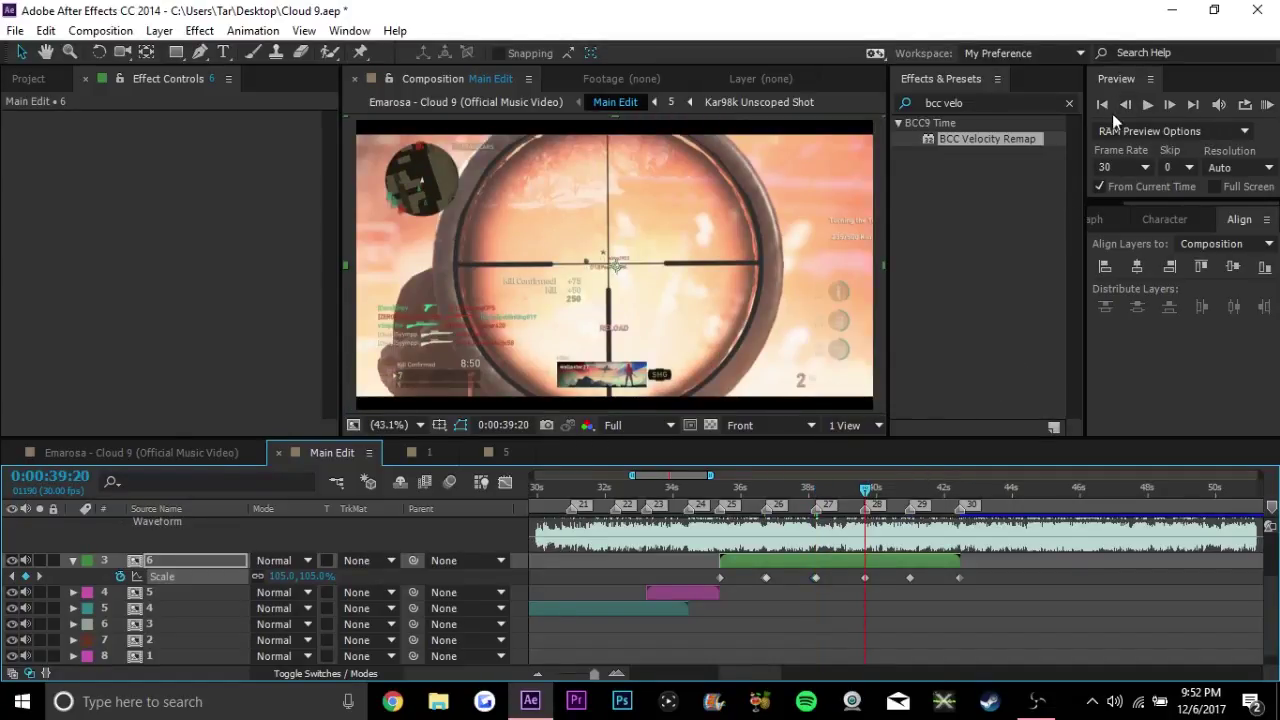
pyautogui.click(1125, 105)
pyautogui.click(1125, 105)
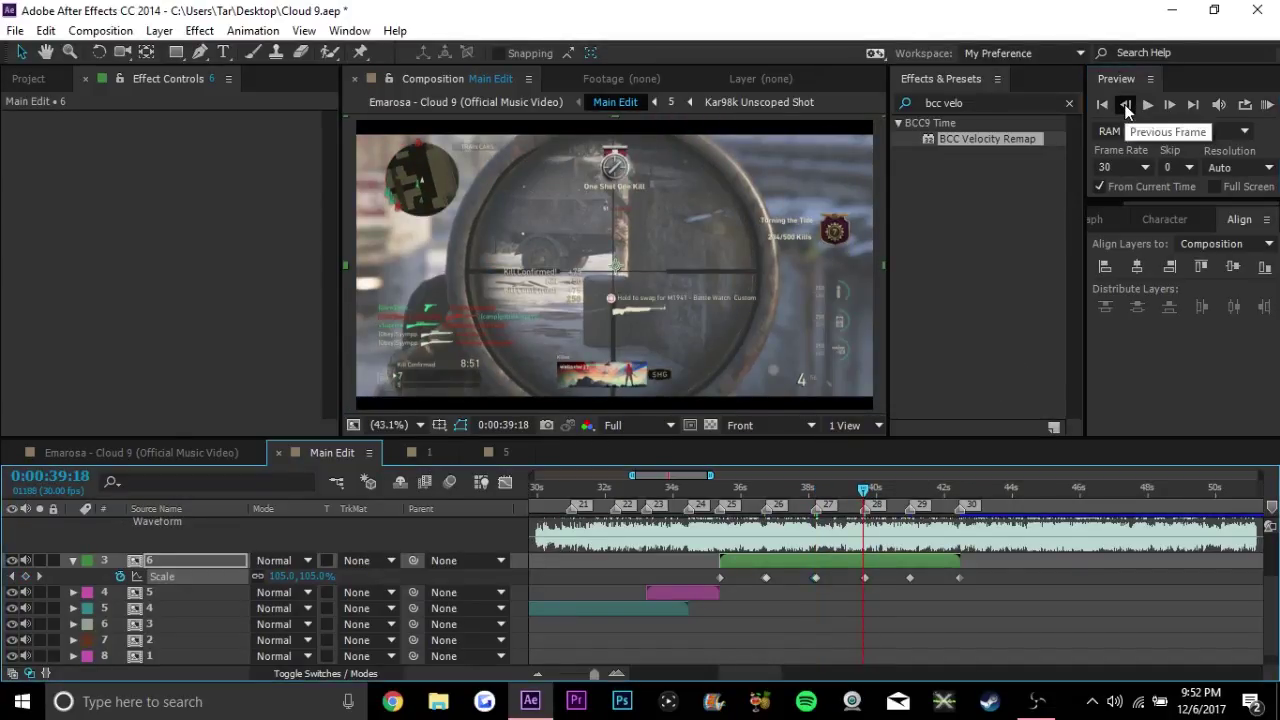
pyautogui.hotkey('ctrl', 'z')
pyautogui.press('k')
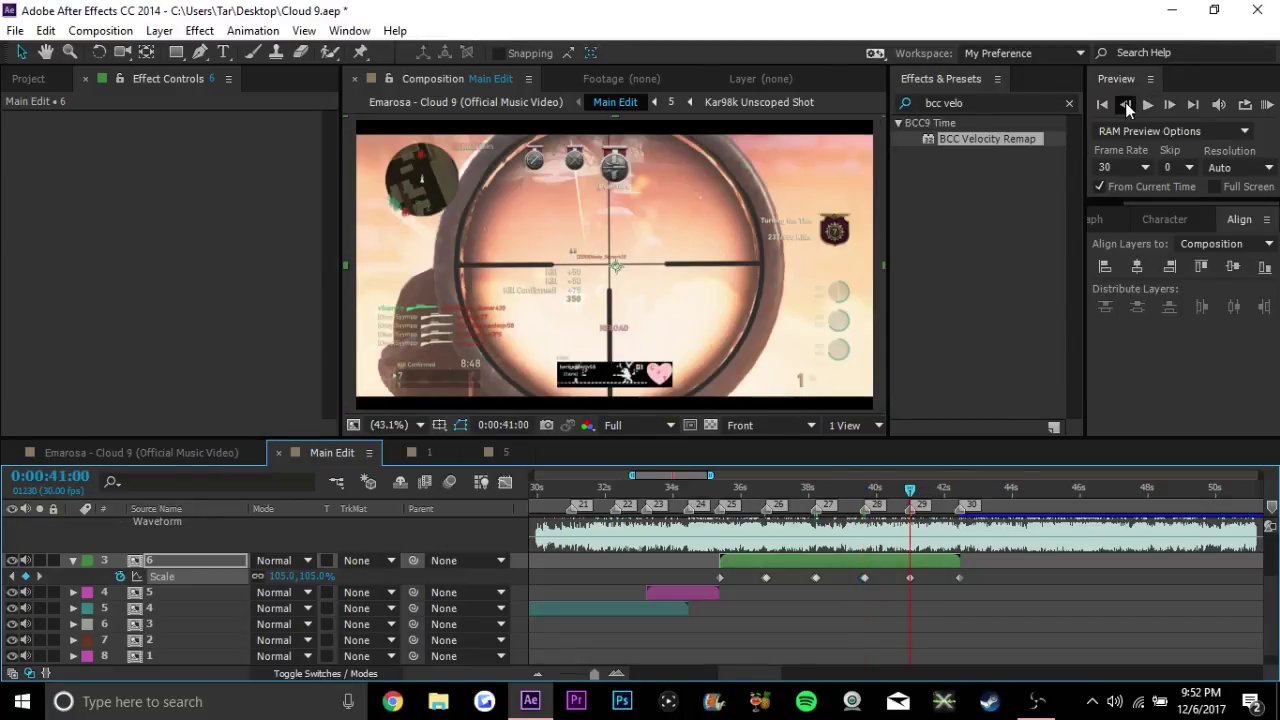
pyautogui.click(1125, 104)
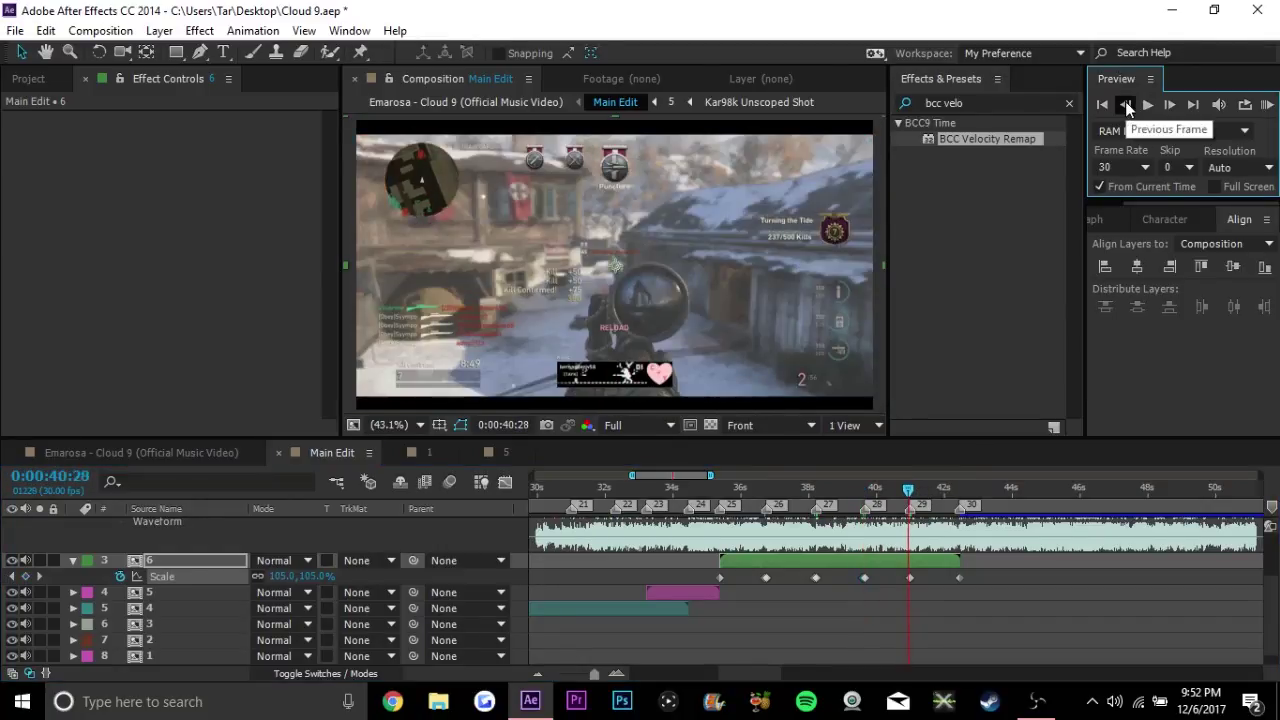
pyautogui.click(1125, 104)
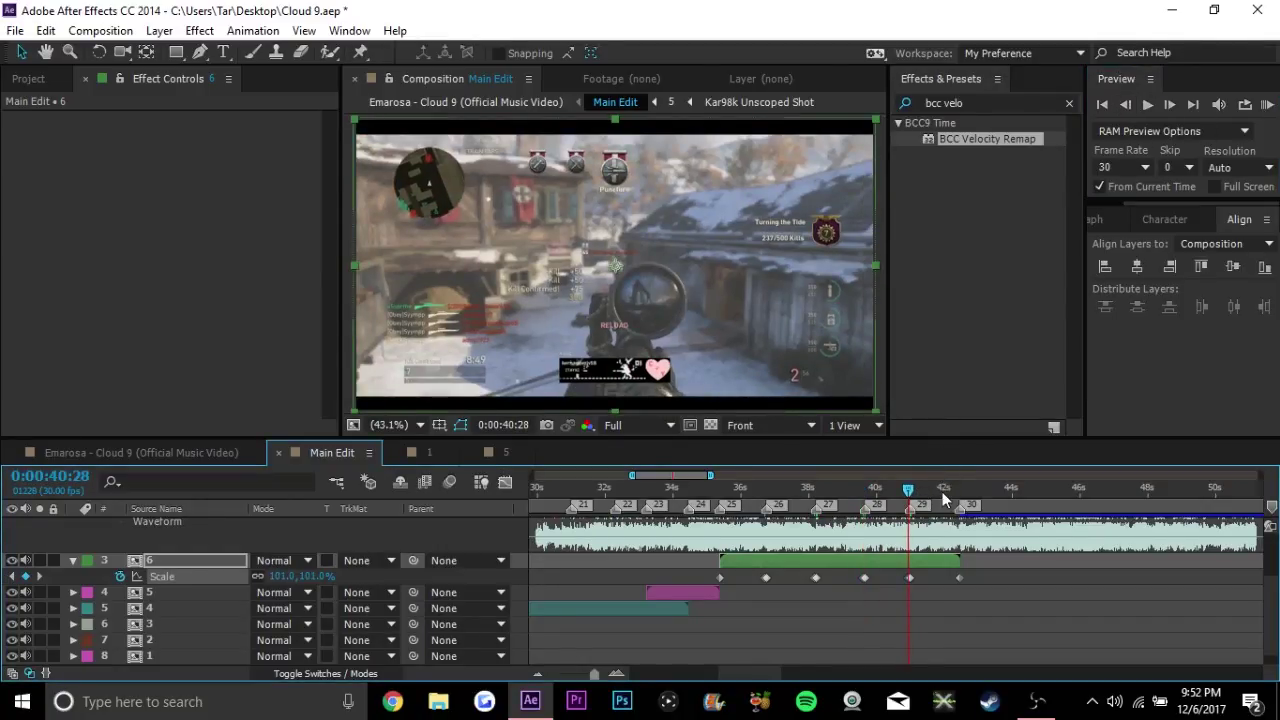
pyautogui.press('k')
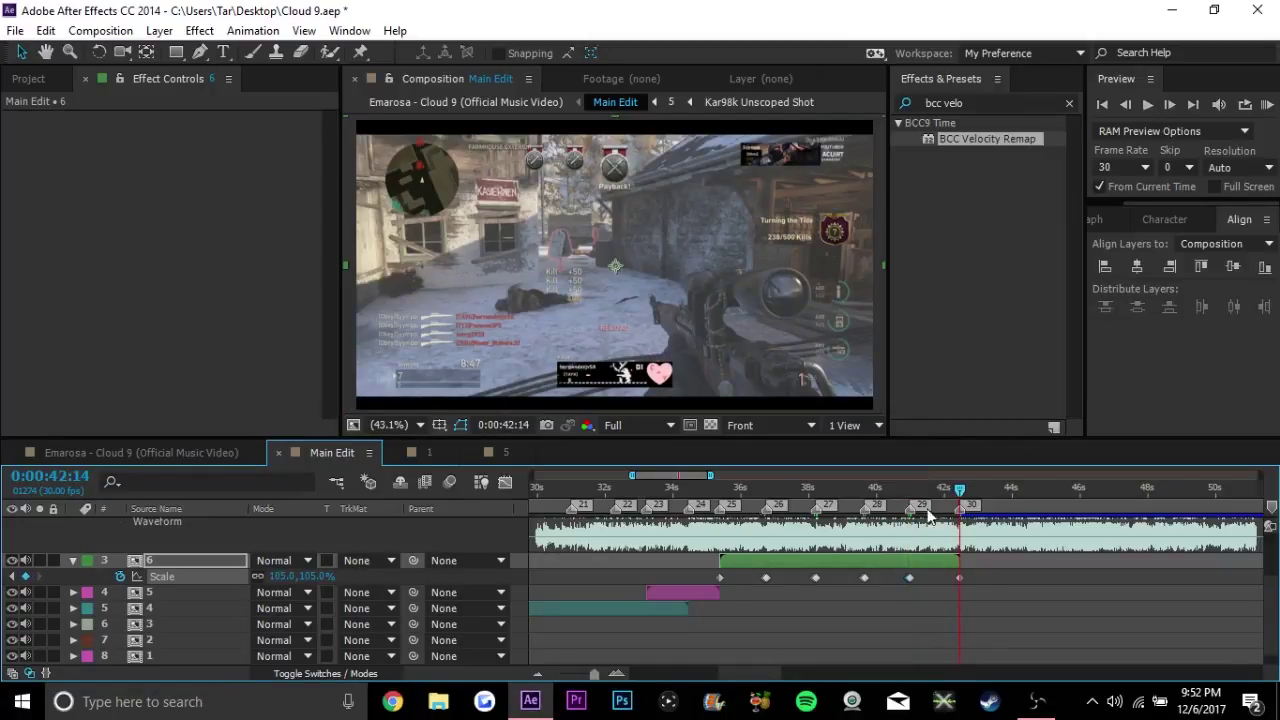
# Add 100% Scale keyframes to layer 6 about midway between each pair of markers from 25 to 30, from 0:00:36:01 through 0:00:41:21
pyautogui.click(742, 498)
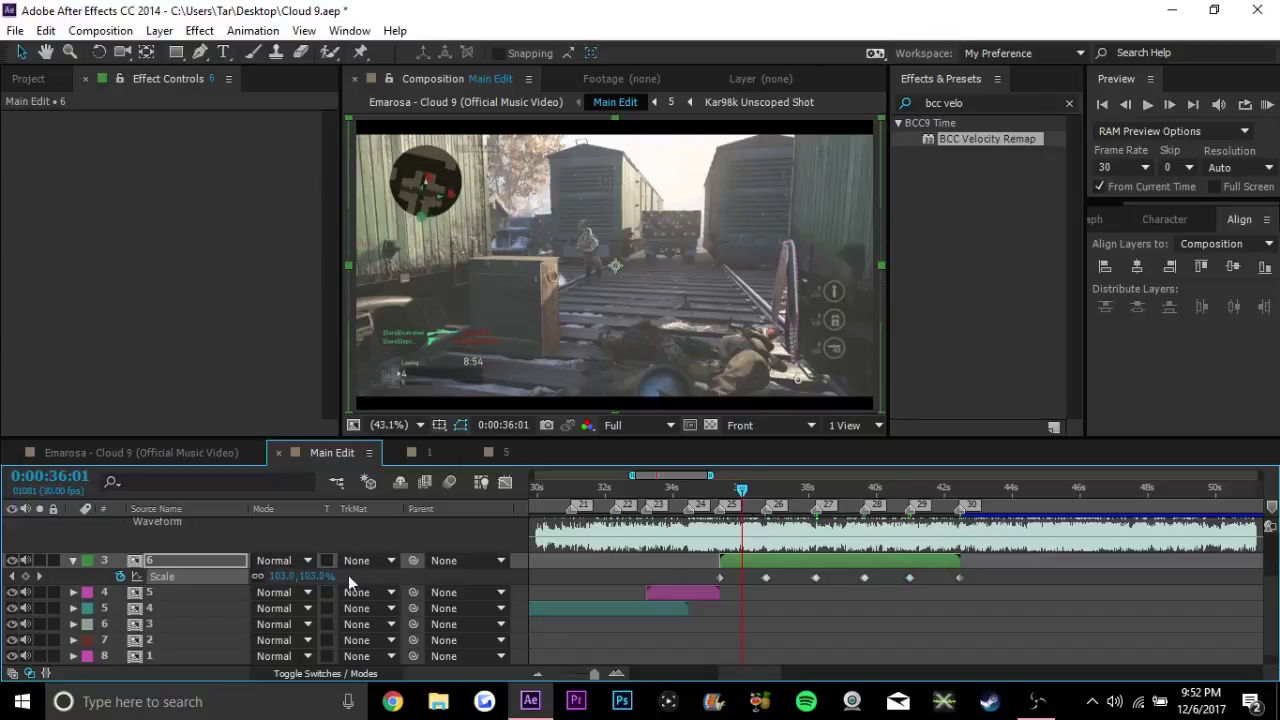
pyautogui.write('100')
pyautogui.press('Return')
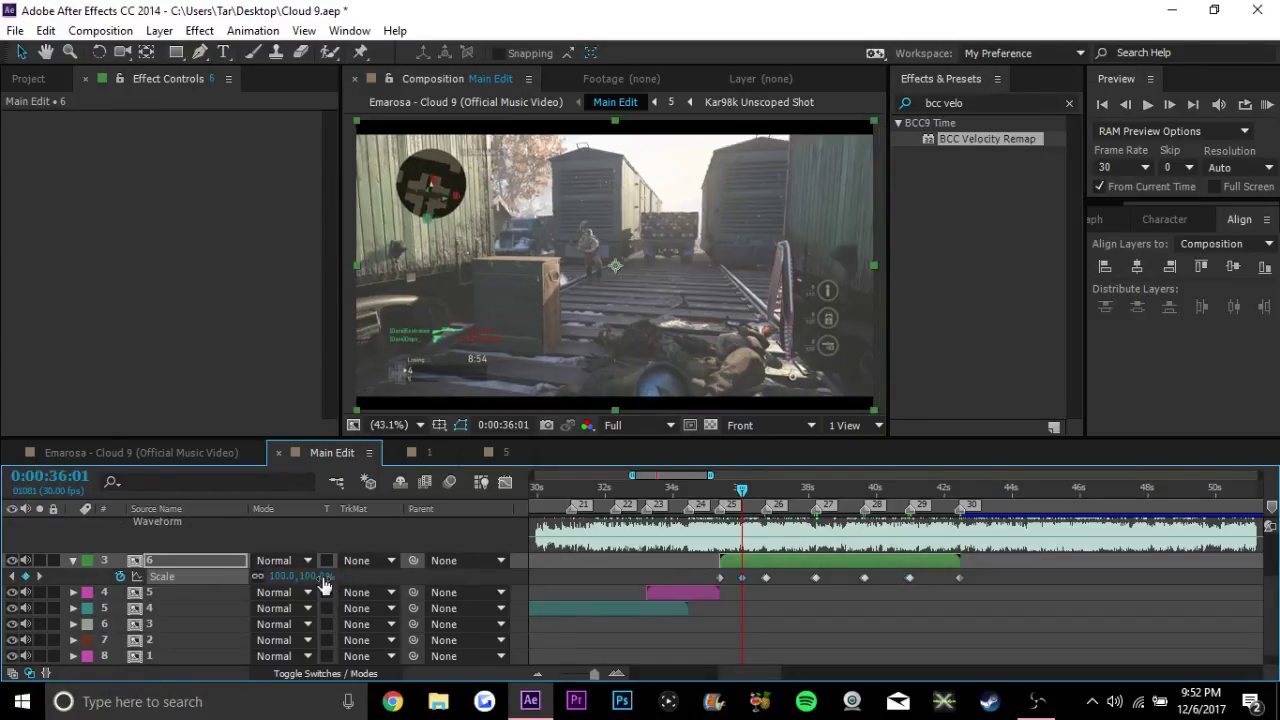
pyautogui.click(785, 497)
pyautogui.moveTo(785, 497); pyautogui.dragTo(841, 501)
pyautogui.click(845, 500)
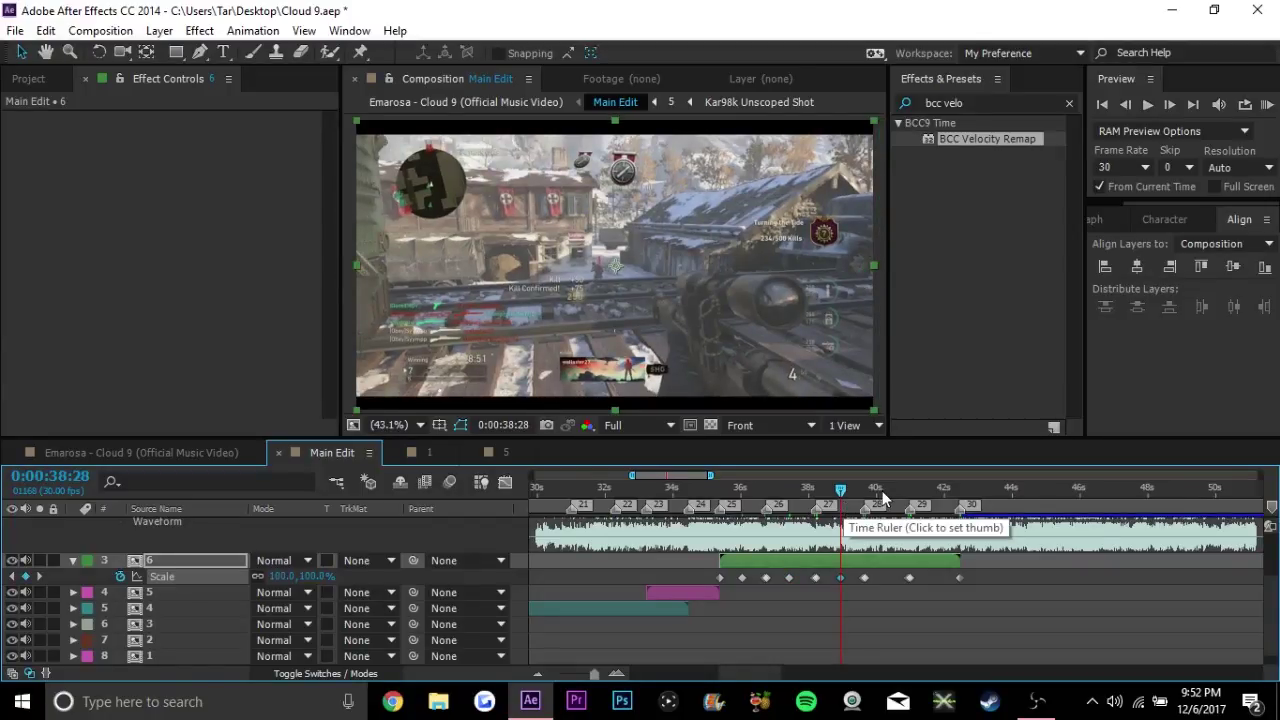
pyautogui.click(886, 497)
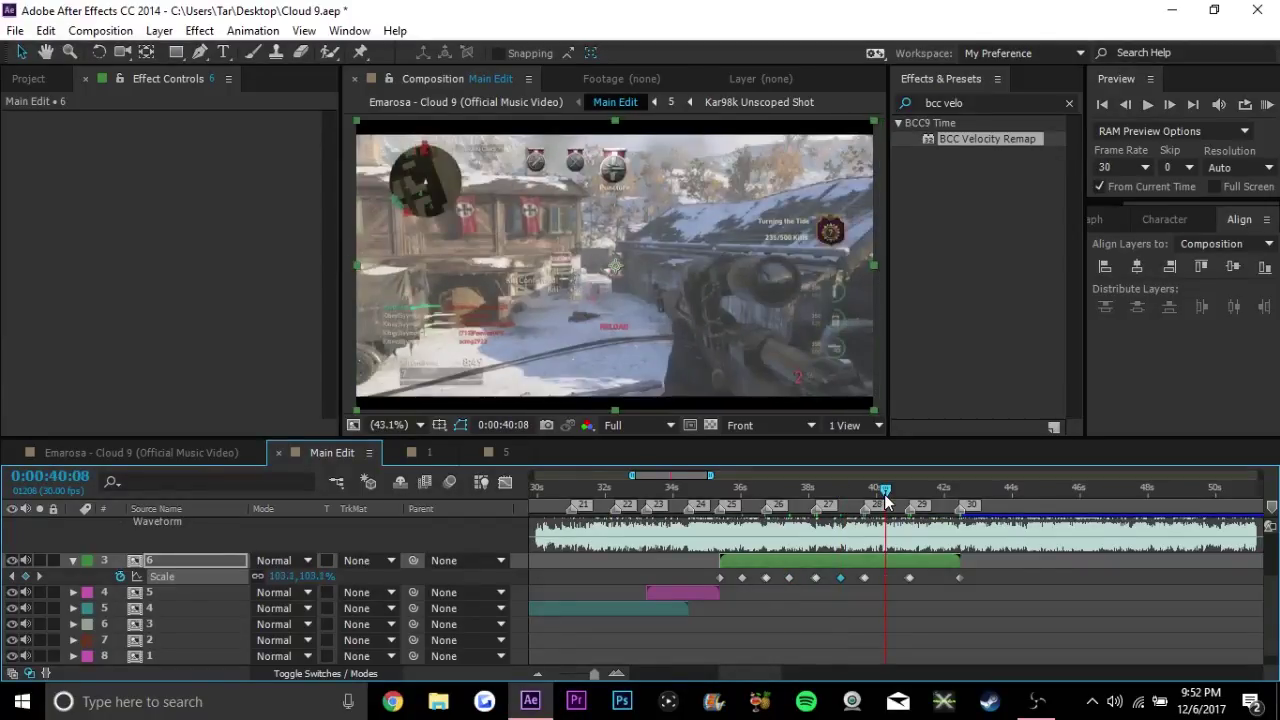
pyautogui.click(935, 500)
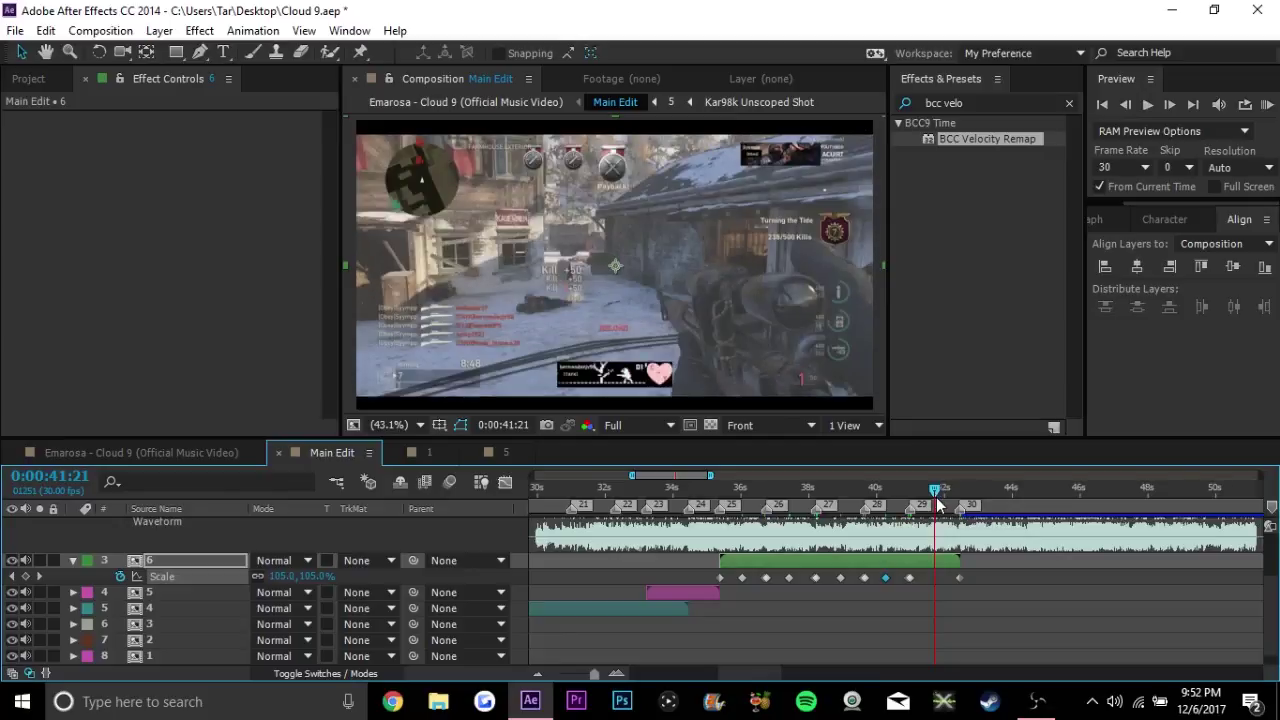
pyautogui.hotkey('ctrl', 'v')
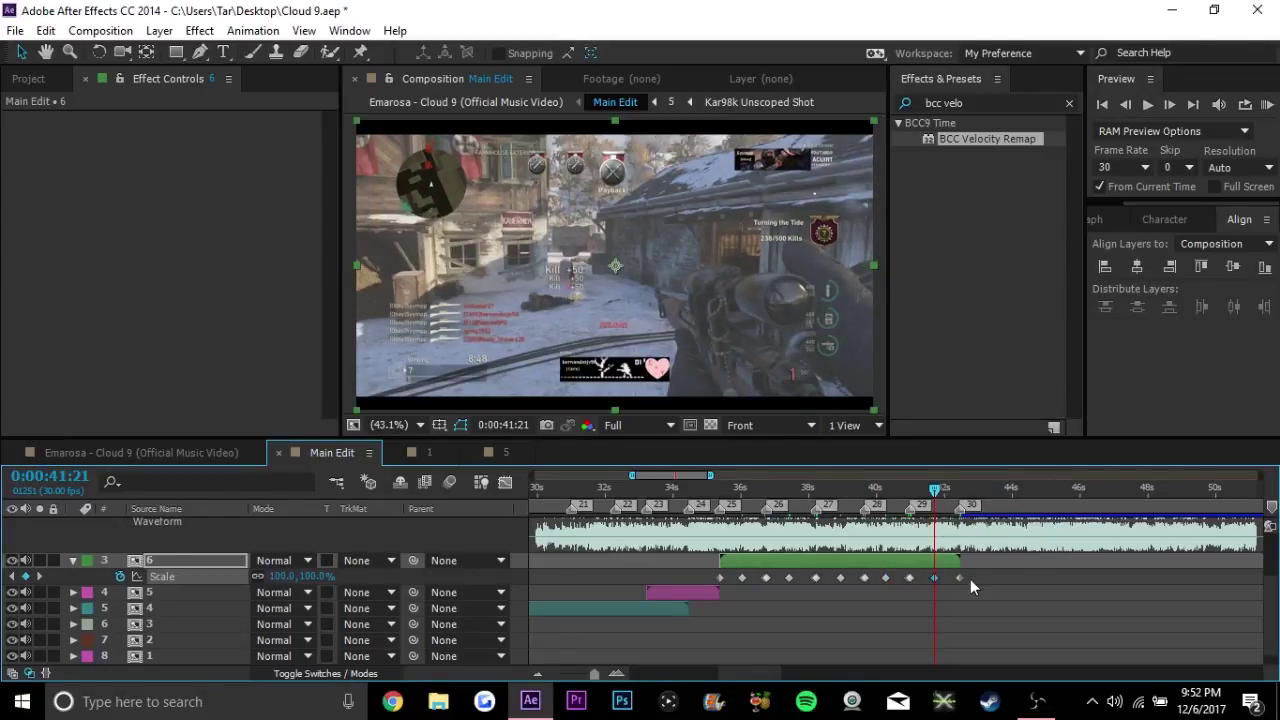
# Apply Easy Ease to all of layer 6's Scale keyframes and collapse the layer's properties
pyautogui.moveTo(881, 601); pyautogui.dragTo(700, 595)
pyautogui.press('F9')
pyautogui.click(73, 561)
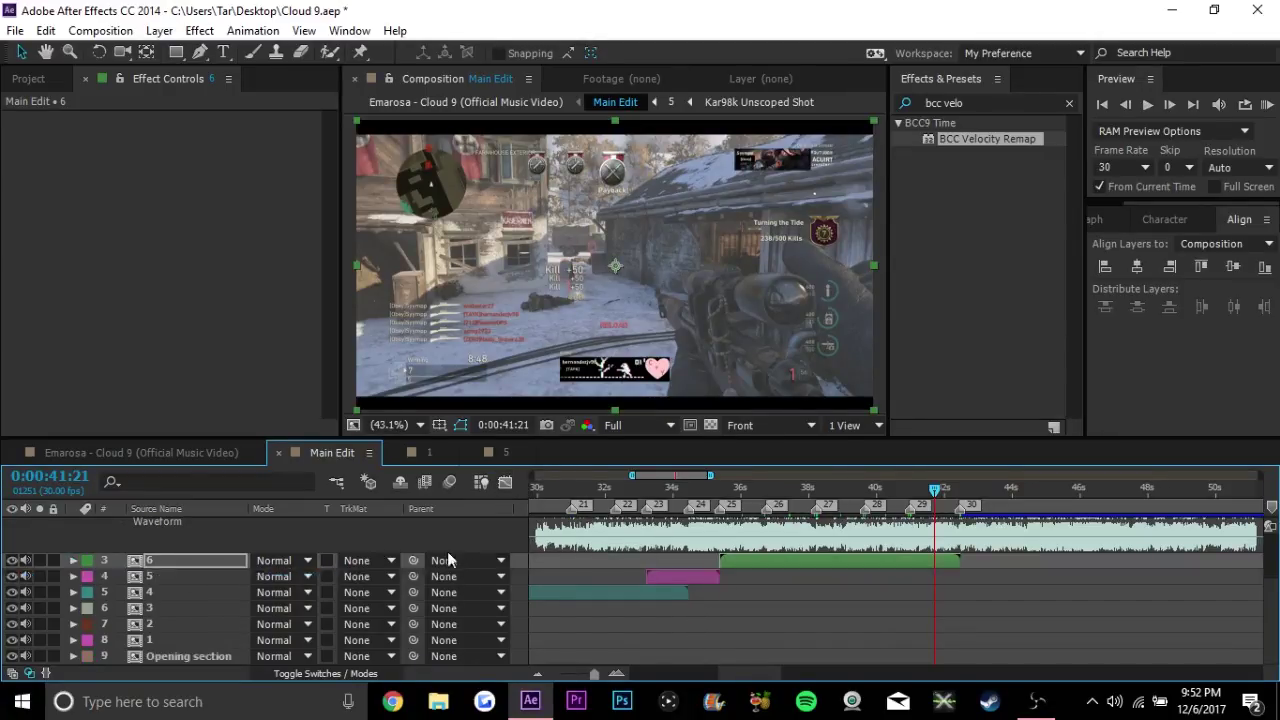
# Examine layer 6's eased Scale curve in the Graph Editor, and return to the layer bar view
pyautogui.click(720, 490)
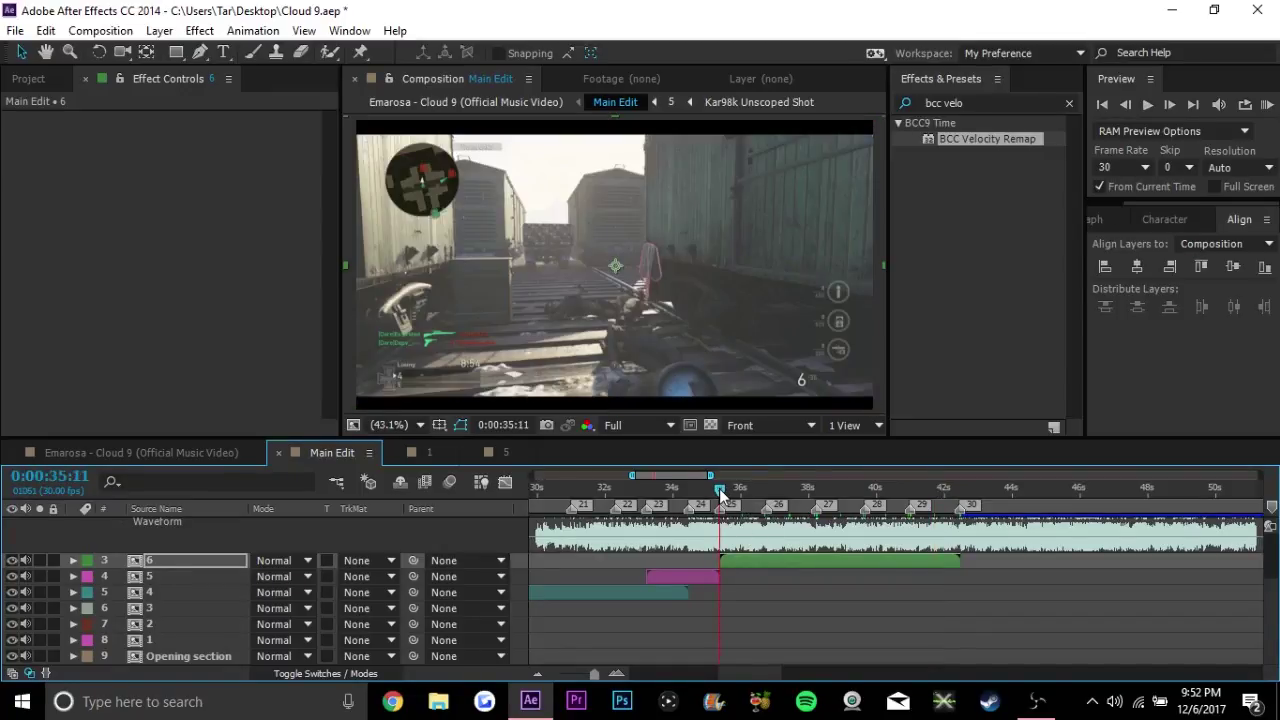
pyautogui.press('s')
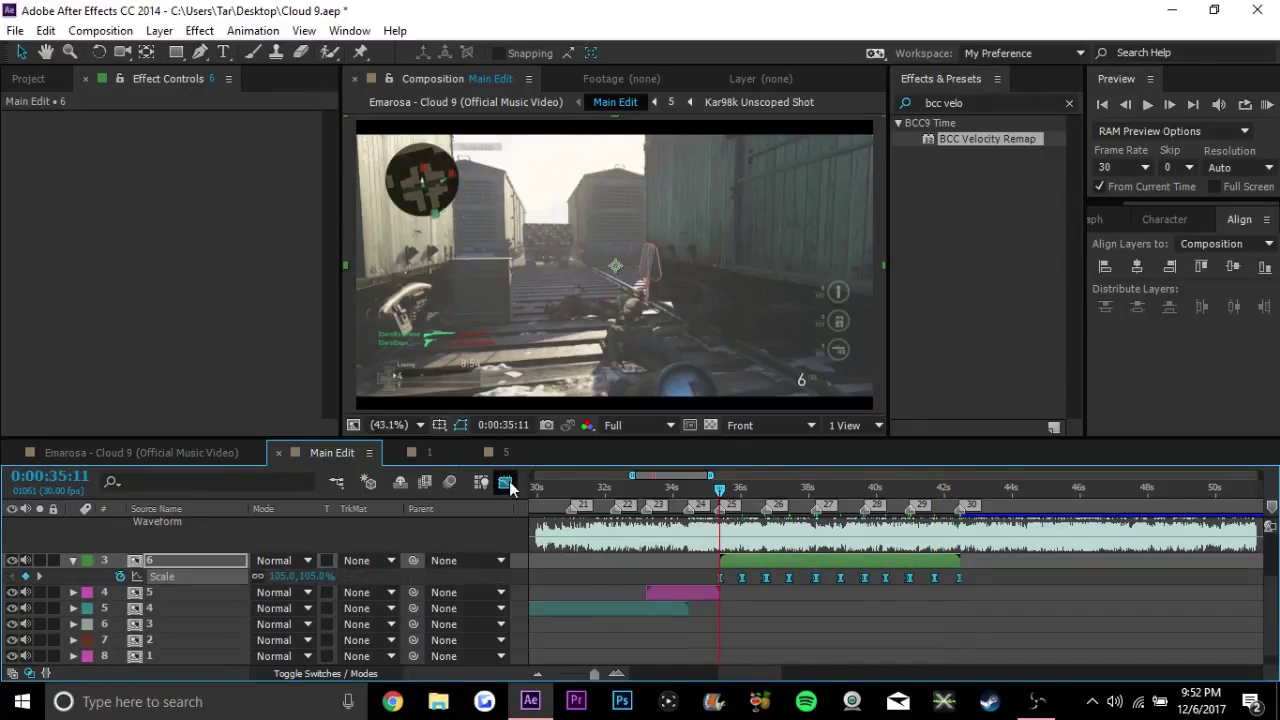
pyautogui.click(505, 482)
pyautogui.moveTo(720, 490)
pyautogui.mouseDown()
pyautogui.moveTo(806, 494)
pyautogui.moveTo(718, 494)
pyautogui.mouseUp()
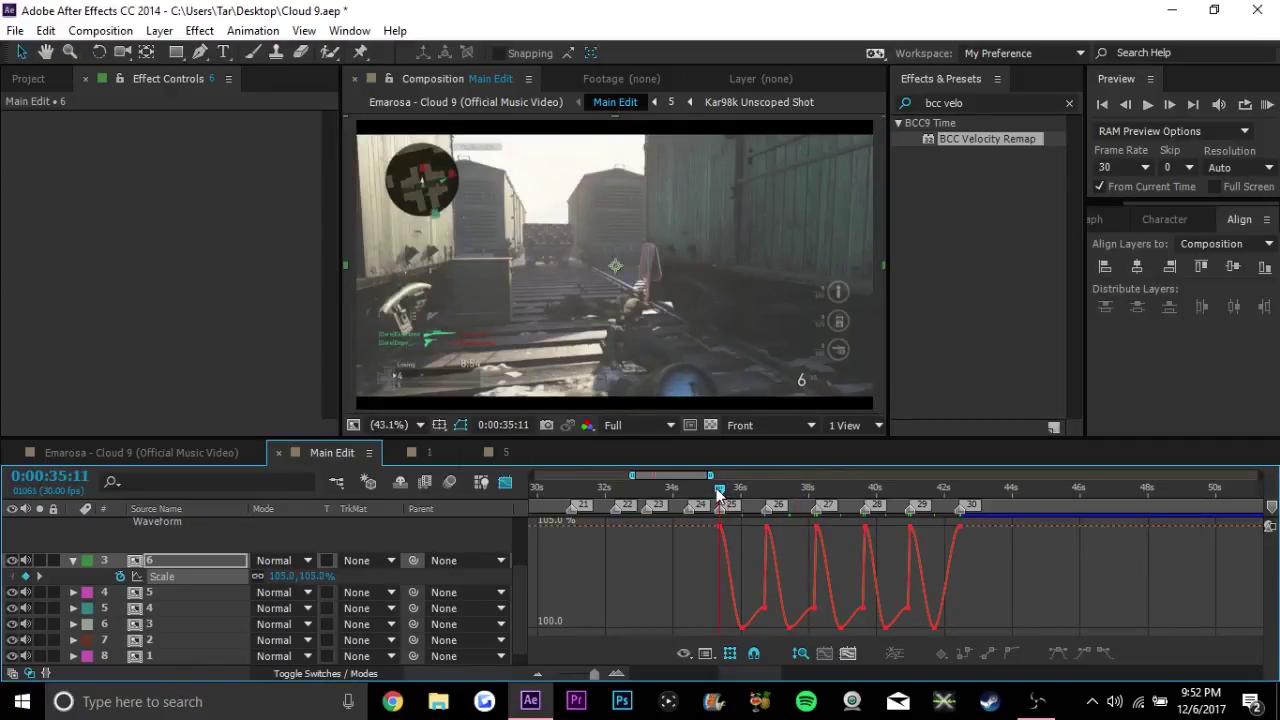
pyautogui.click(72, 560)
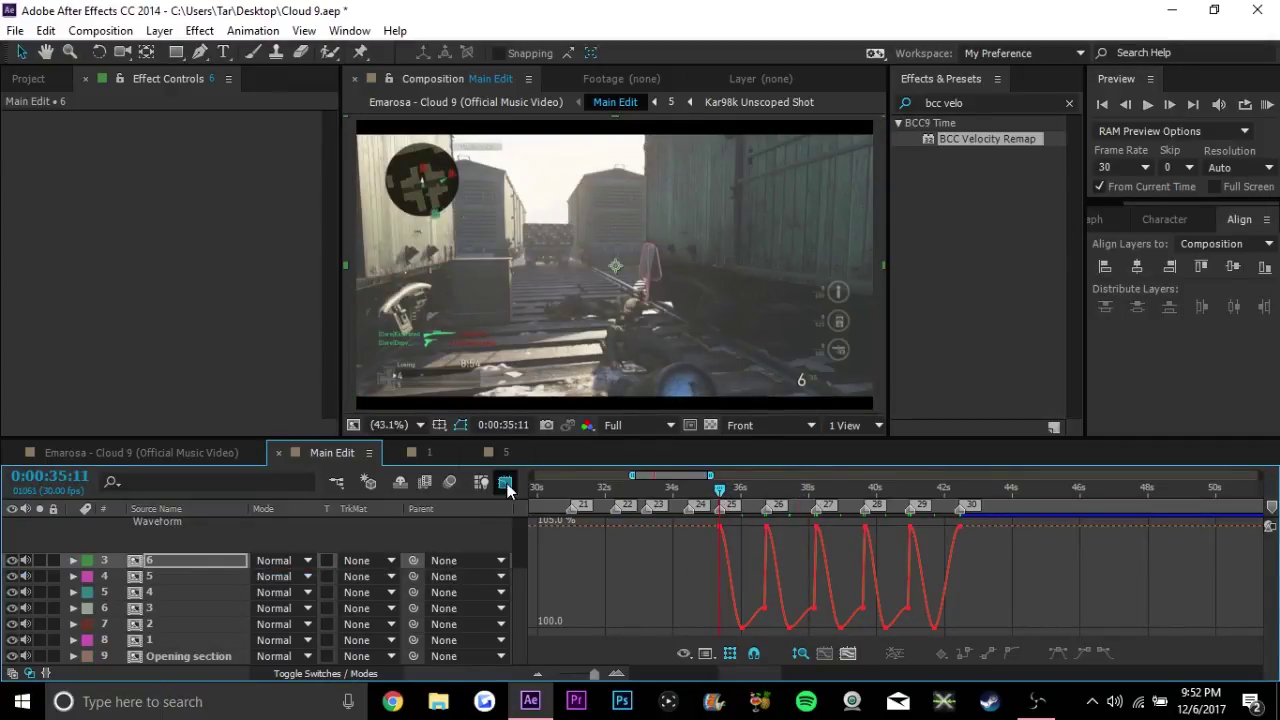
pyautogui.click(505, 482)
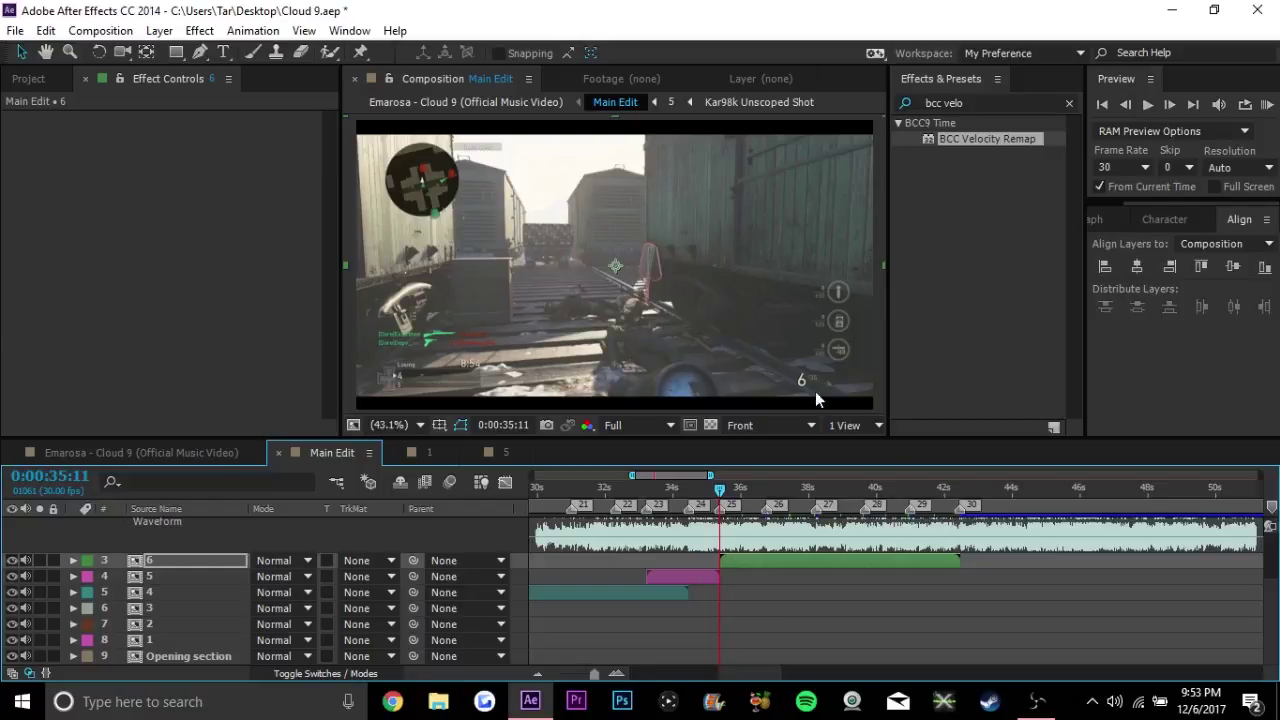
pyautogui.click(225, 453)
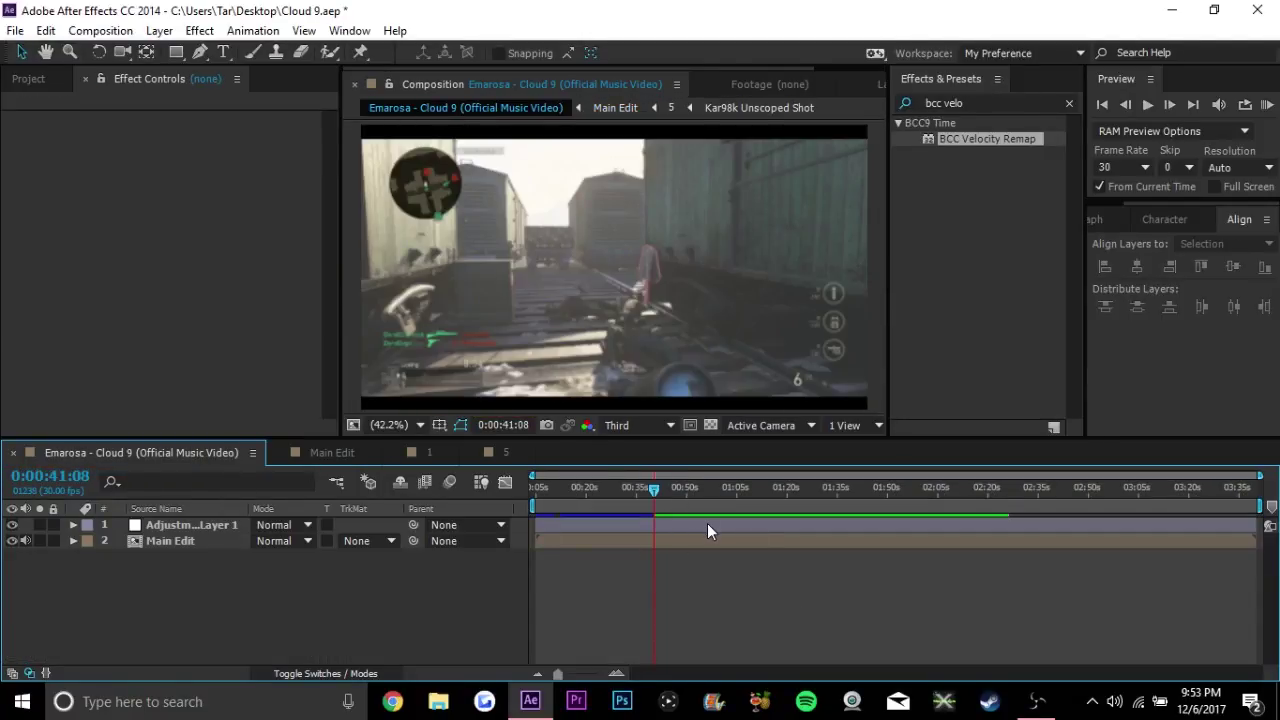
pyautogui.click(707, 524)
pyautogui.click(515, 452)
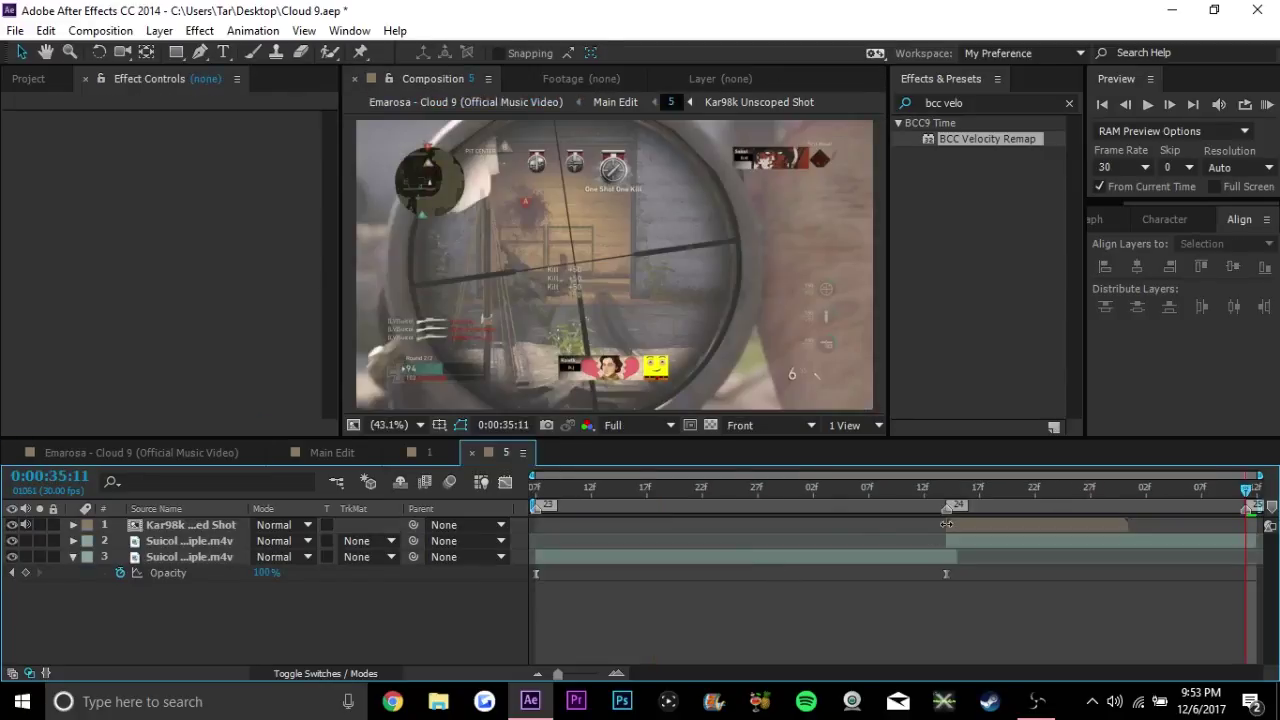
pyautogui.click(332, 452)
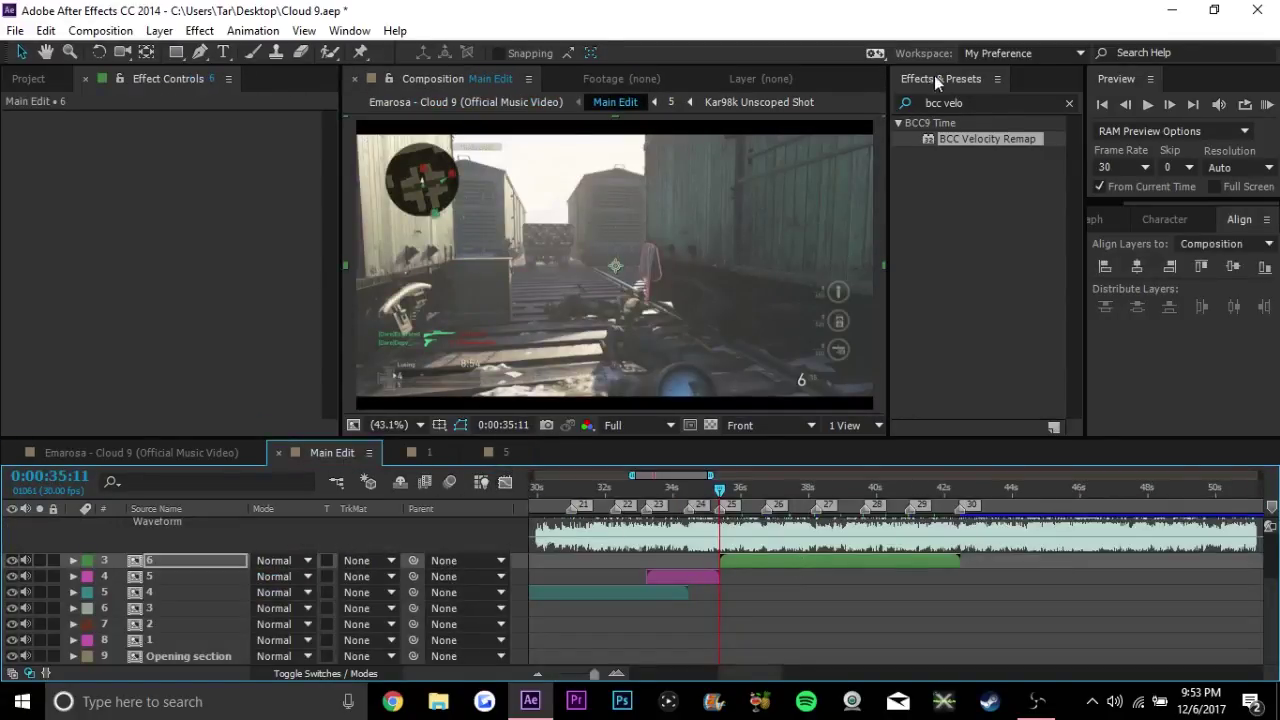
# Apply the Levels effect to layer 6 in Main Edit and raise its Input Black to 47
pyautogui.click(950, 100)
pyautogui.click(975, 104)
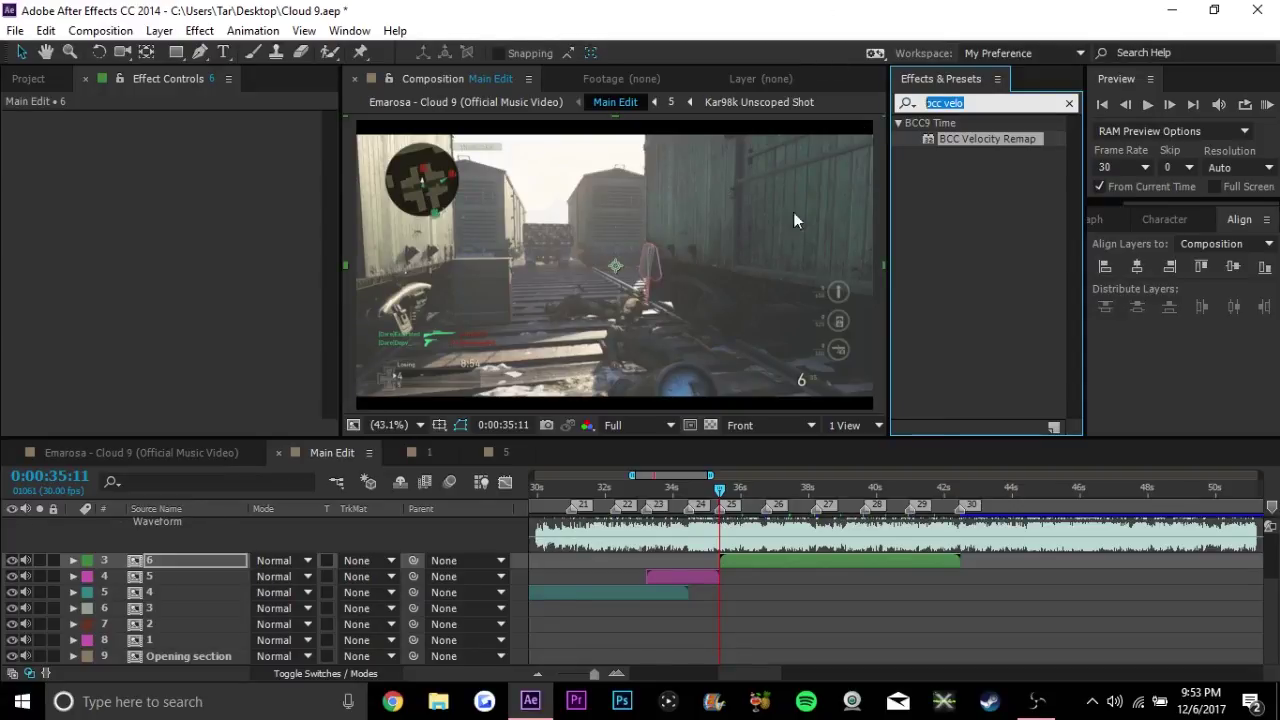
pyautogui.write('level')
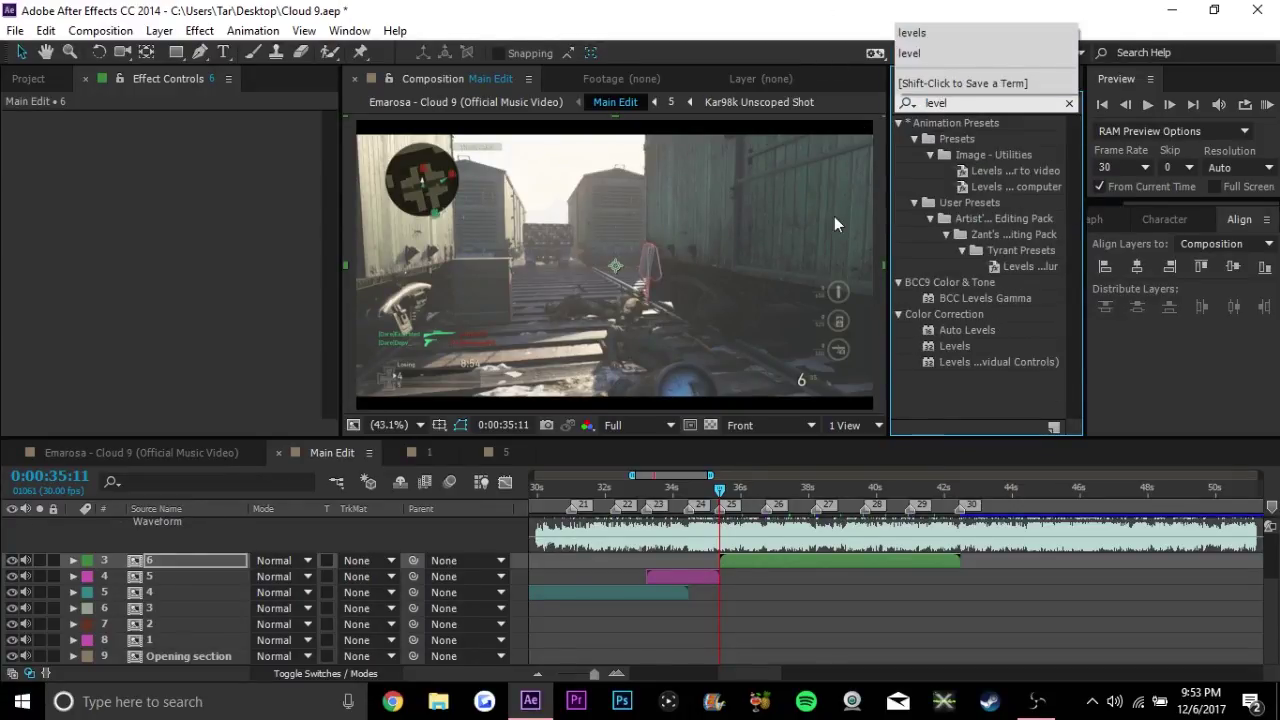
pyautogui.doubleClick(953, 346)
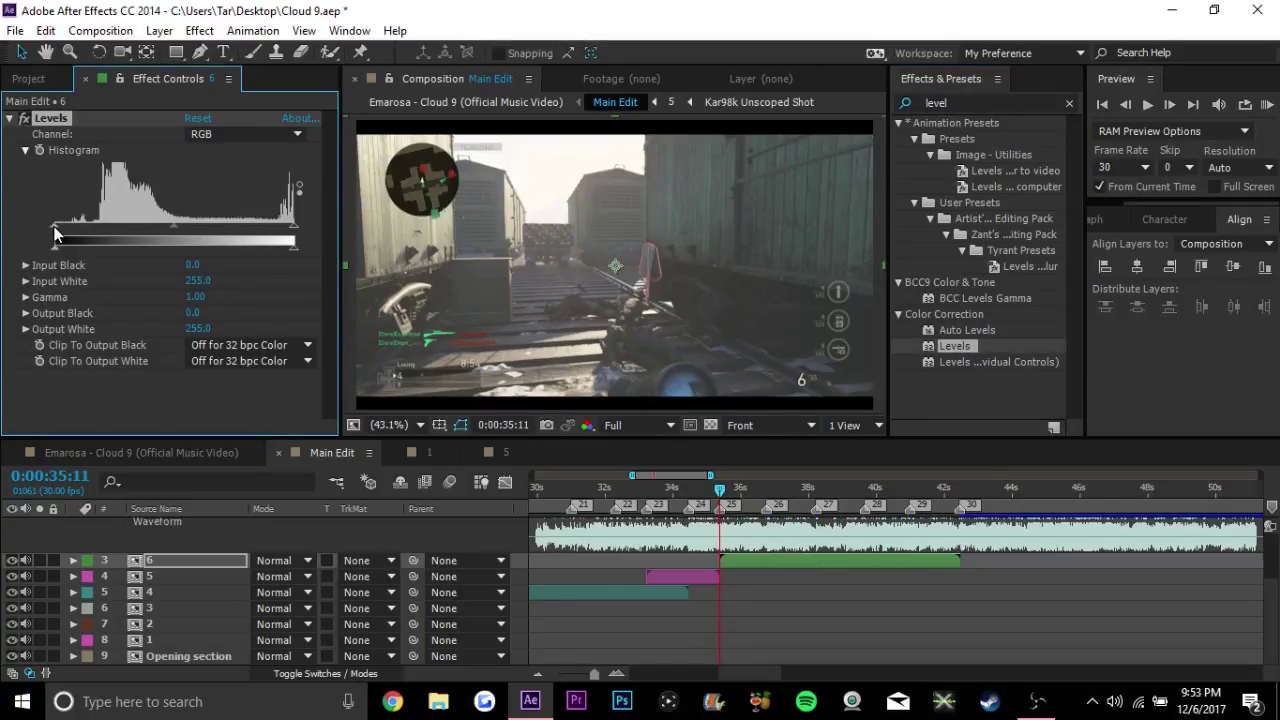
pyautogui.moveTo(55, 233); pyautogui.dragTo(102, 234)
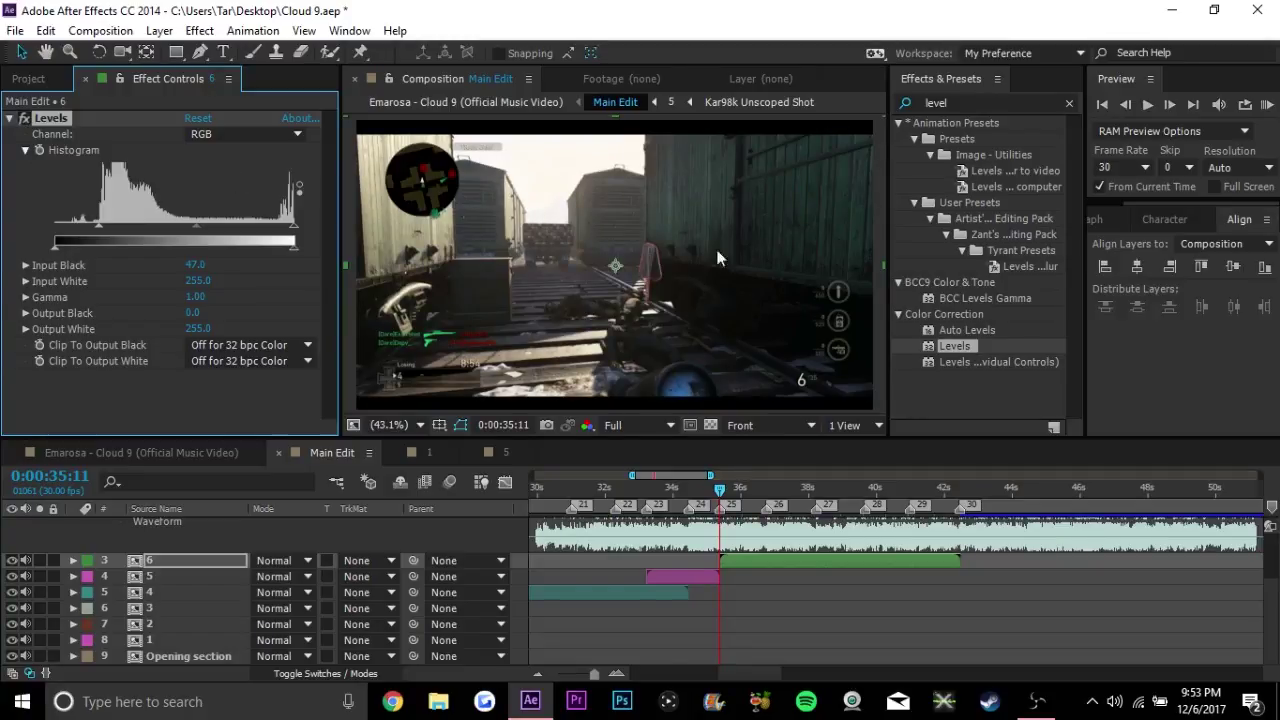
# RAM preview the Emarosa - Cloud 9 (Official Music Video) composition from 0:00:41:08, and return to Main Edit
pyautogui.click(246, 450)
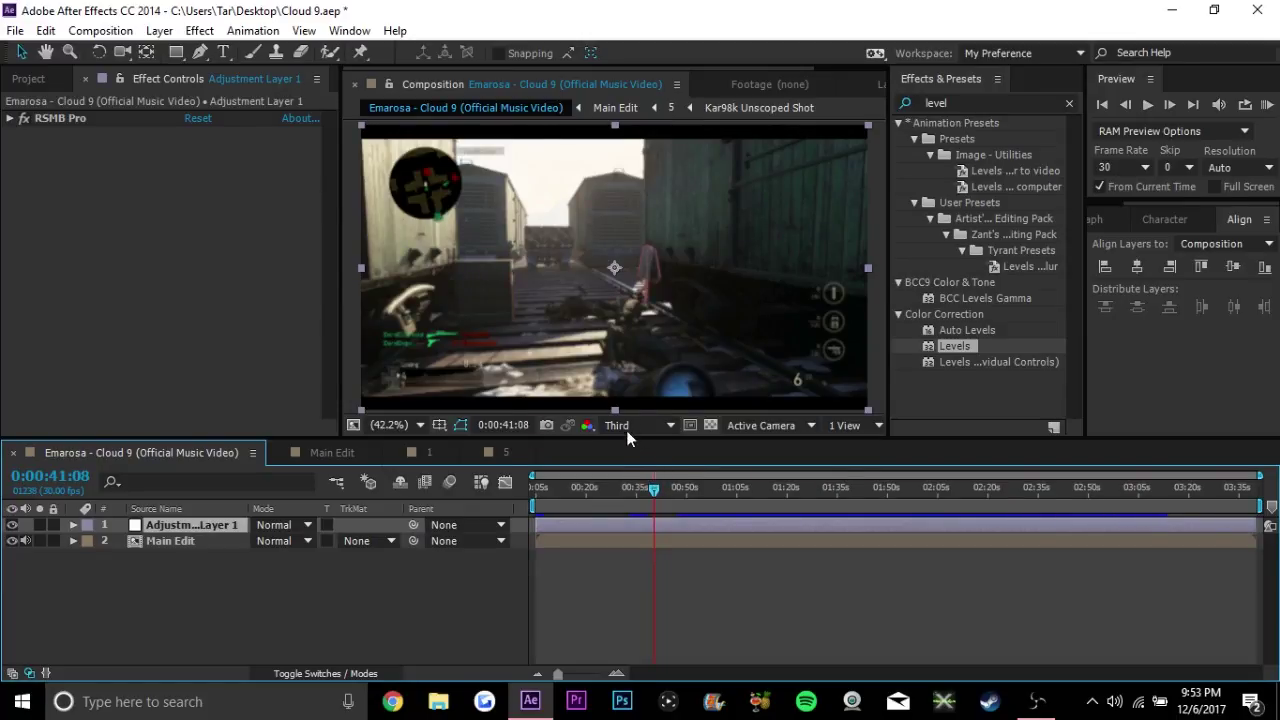
pyautogui.click(630, 429)
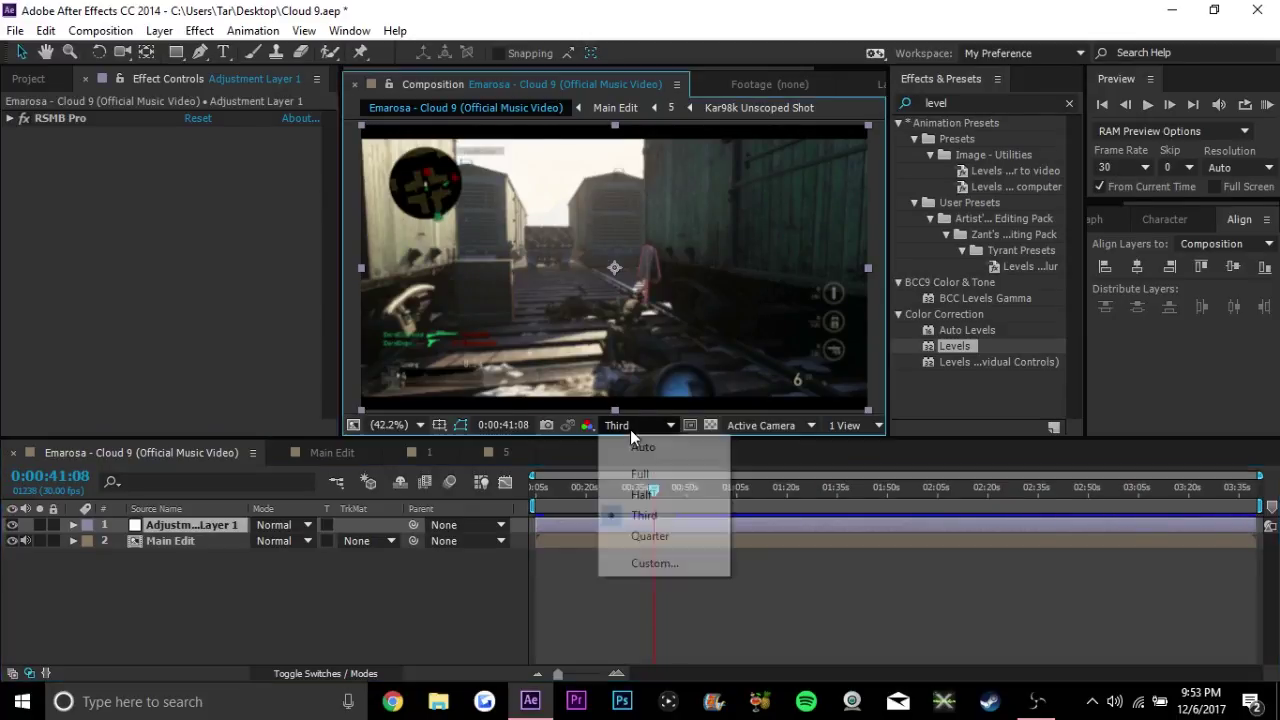
pyautogui.click(766, 598)
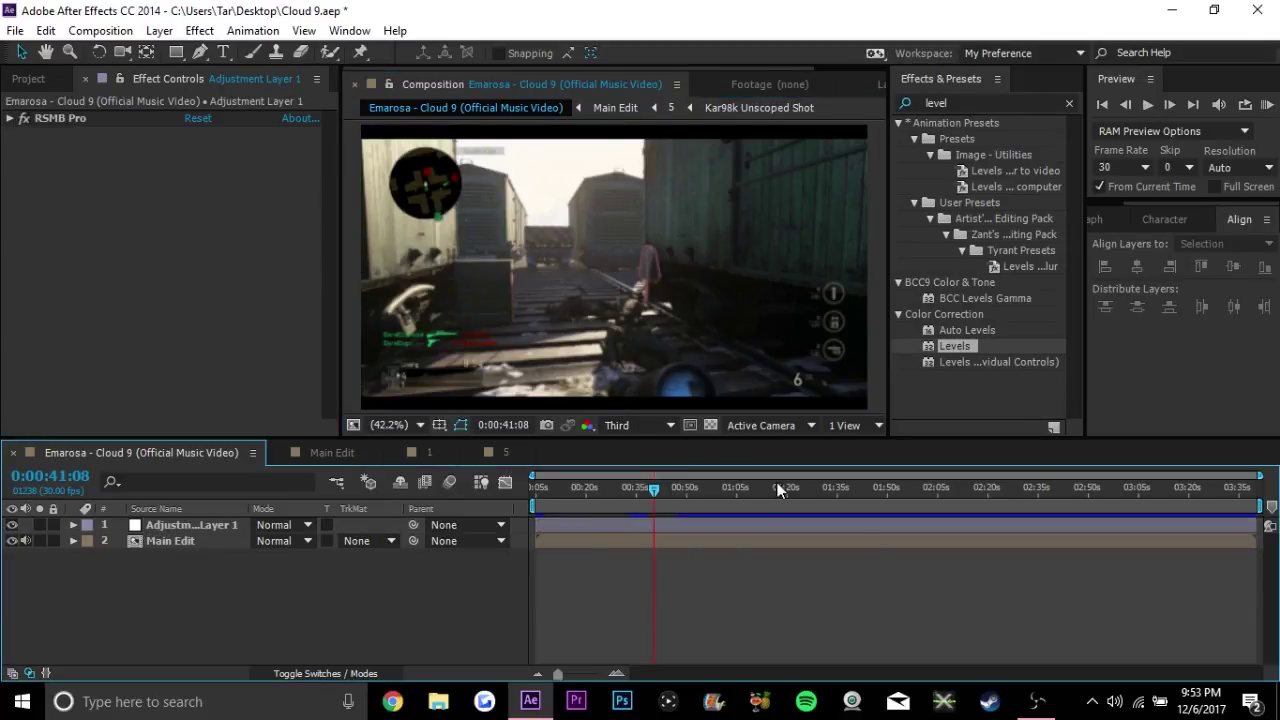
pyautogui.click(1266, 106)
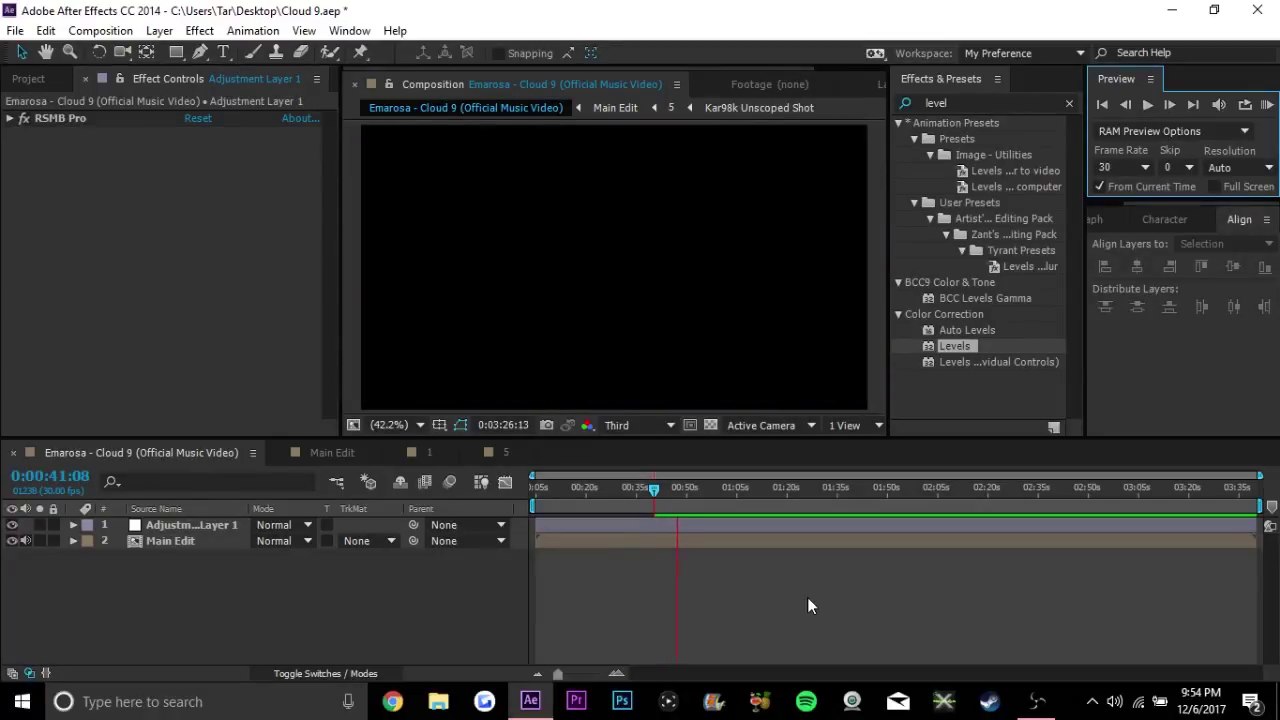
pyautogui.click(807, 597)
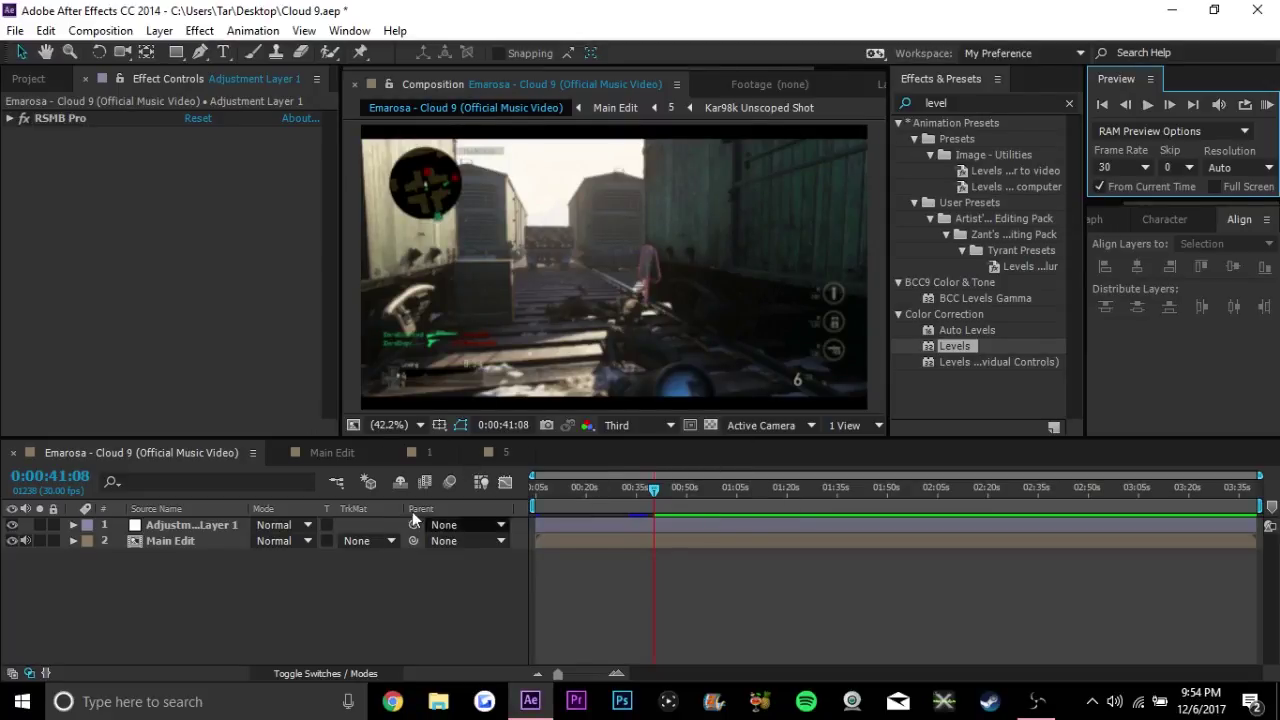
pyautogui.click(606, 520)
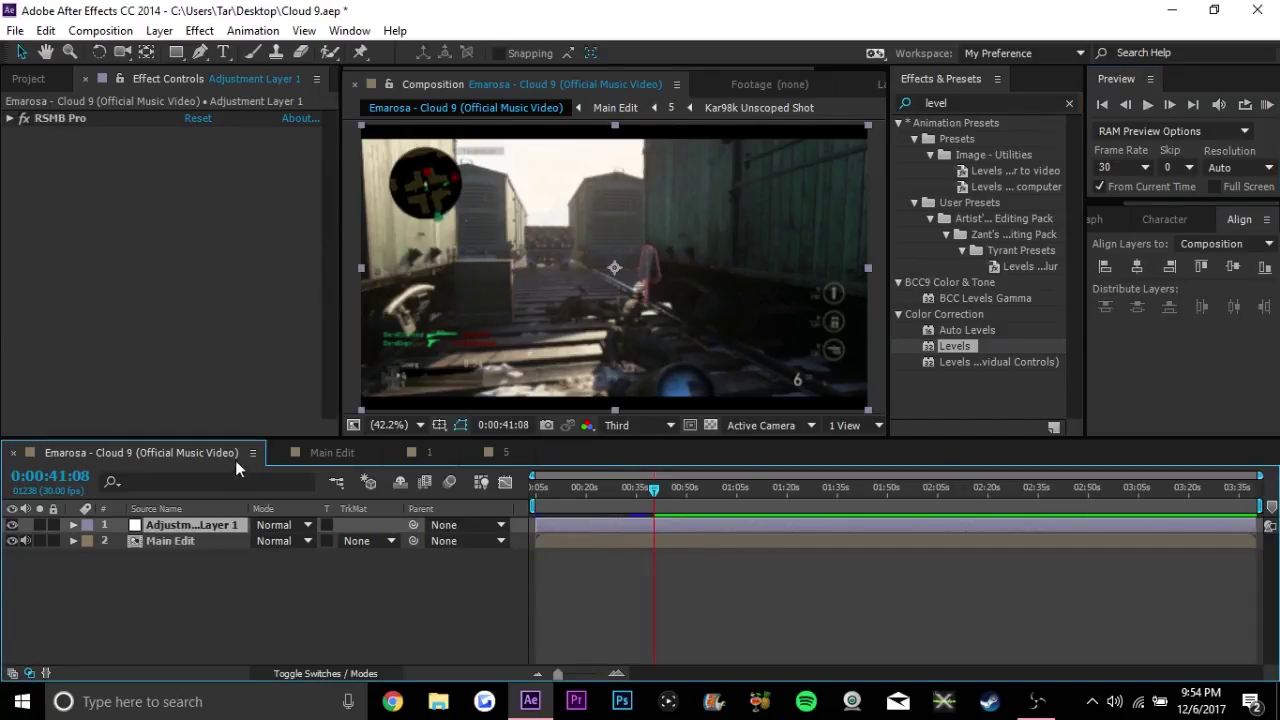
pyautogui.click(295, 451)
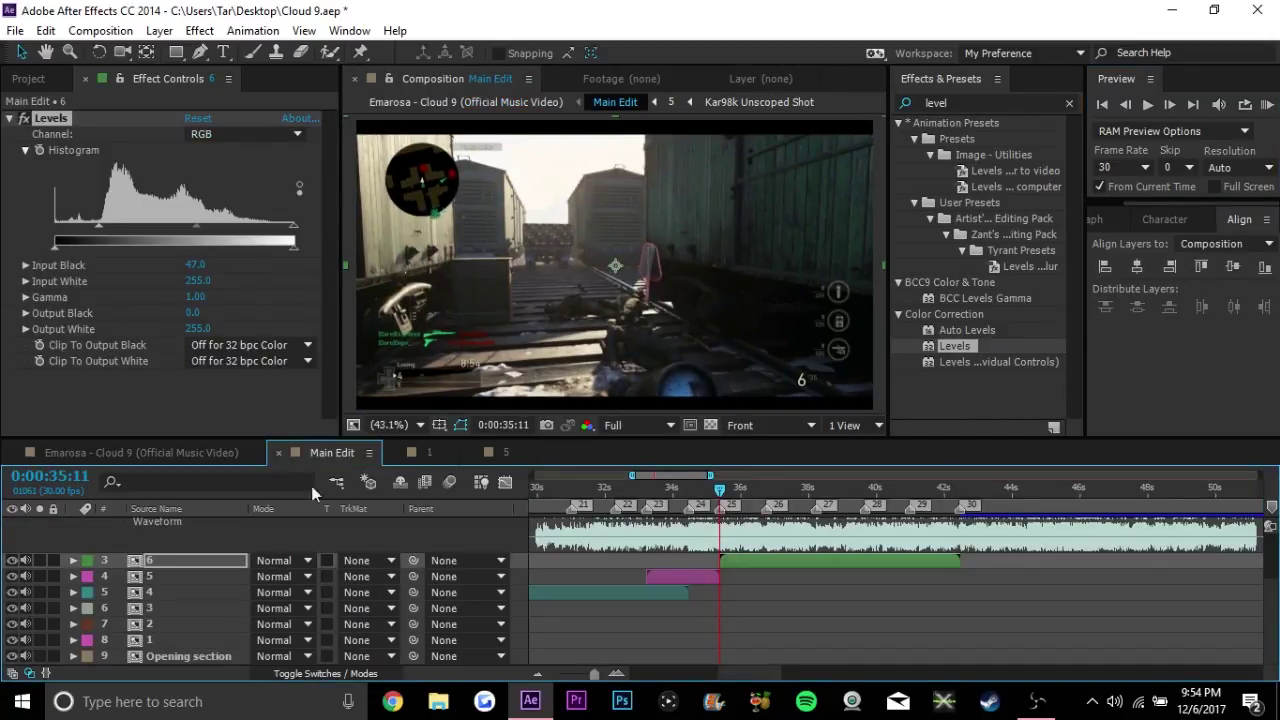
pyautogui.scroll(2, 799, 578)
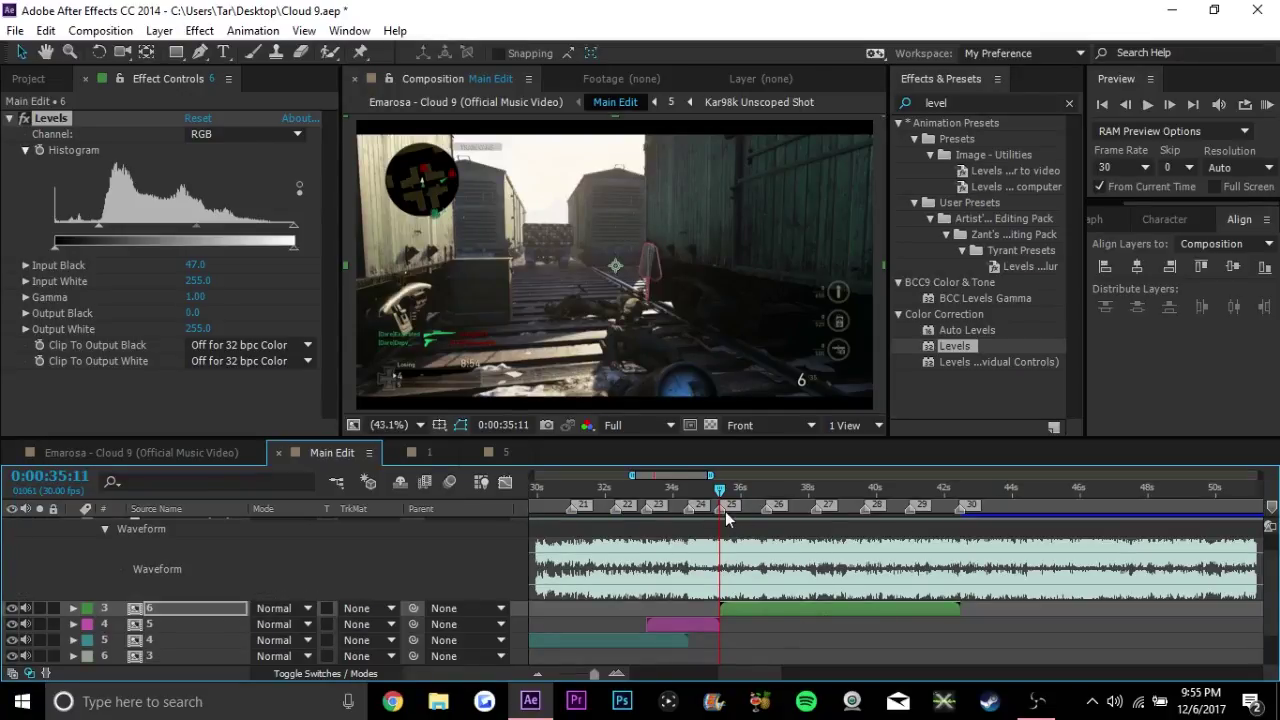